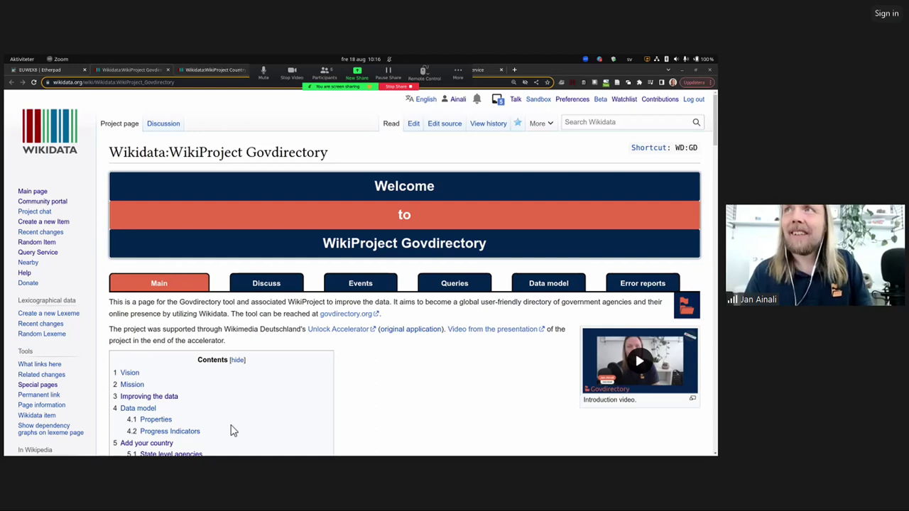
Step: Cycle through the open applications to bring up the Govdirectory/Iceland page
key("super+Tab")
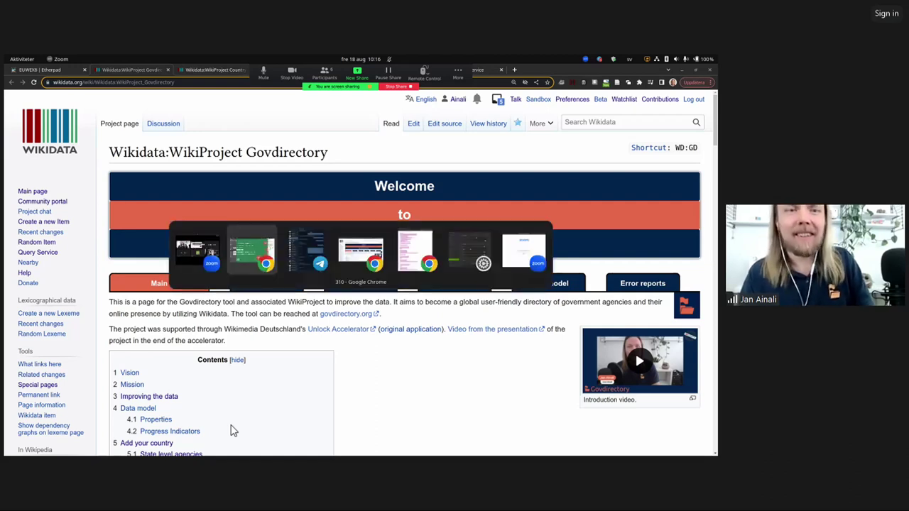
key("super+Tab")
key("super+Tab")
key("super+Tab")
key("super+Tab")
key("super+Tab")
key("super+Tab")
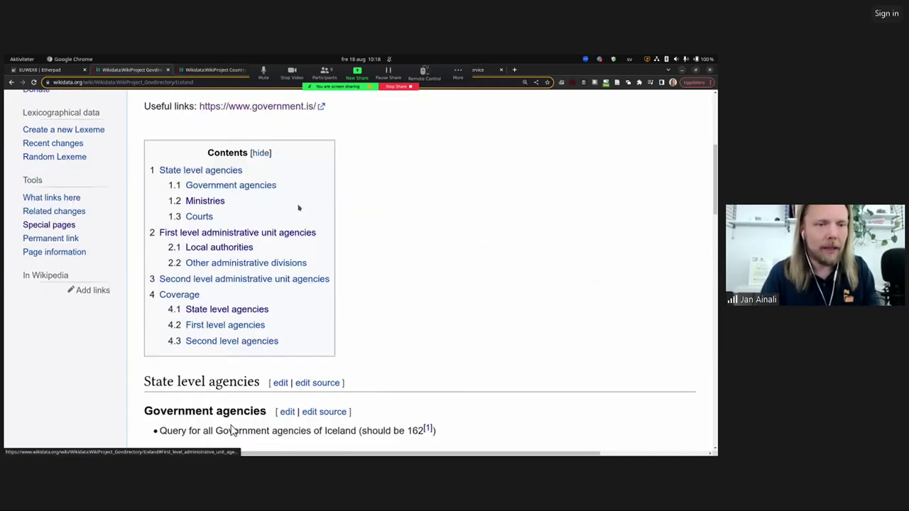
Step: Review the Iceland page's agency sections and coverage table, then return to the main Govdirectory page
scroll(231, 430, "down", 4)
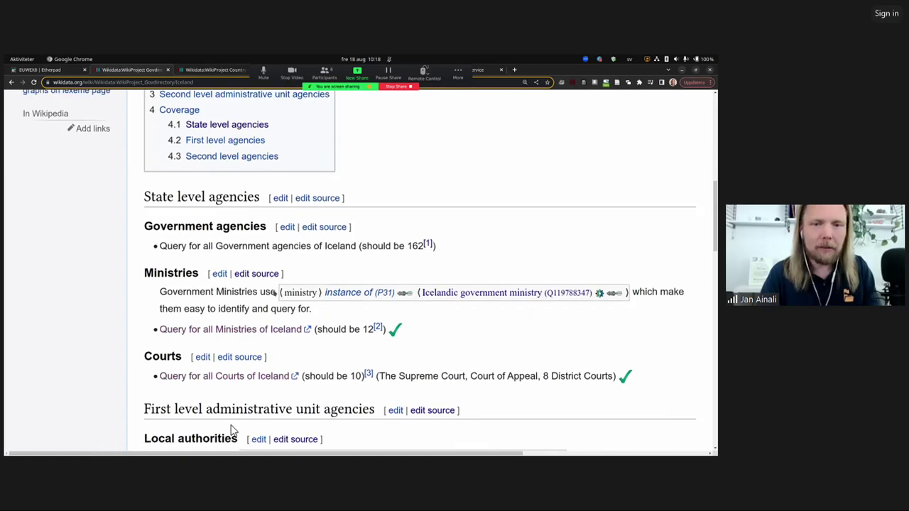
scroll(231, 430, "down", 2)
scroll(231, 430, "down", 2)
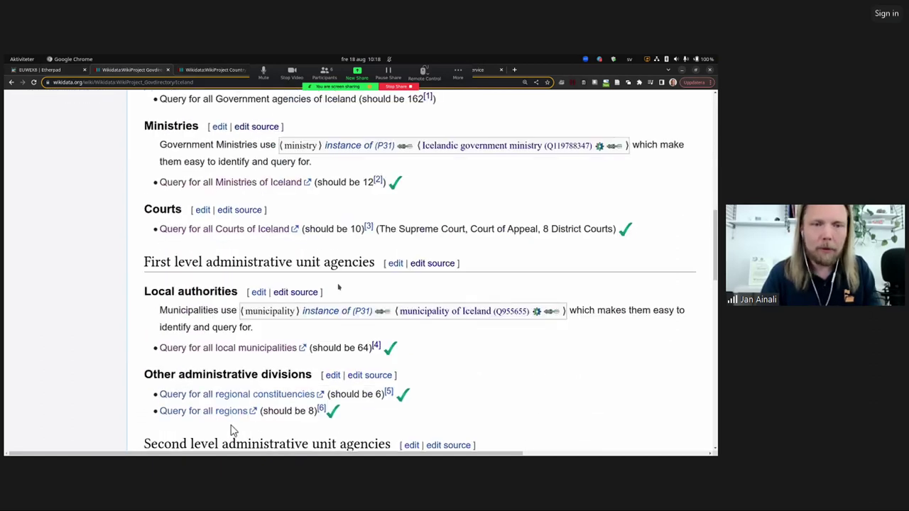
scroll(231, 429, "down", 2)
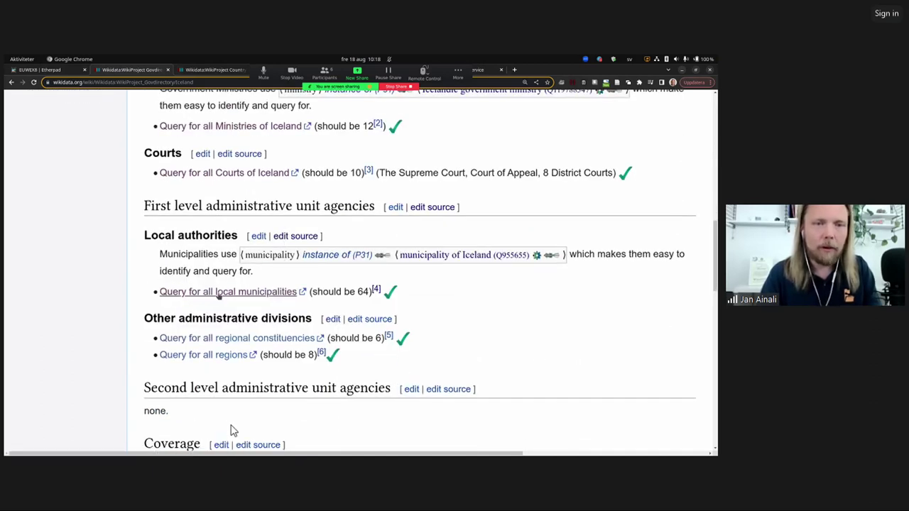
scroll(231, 429, "down", 6)
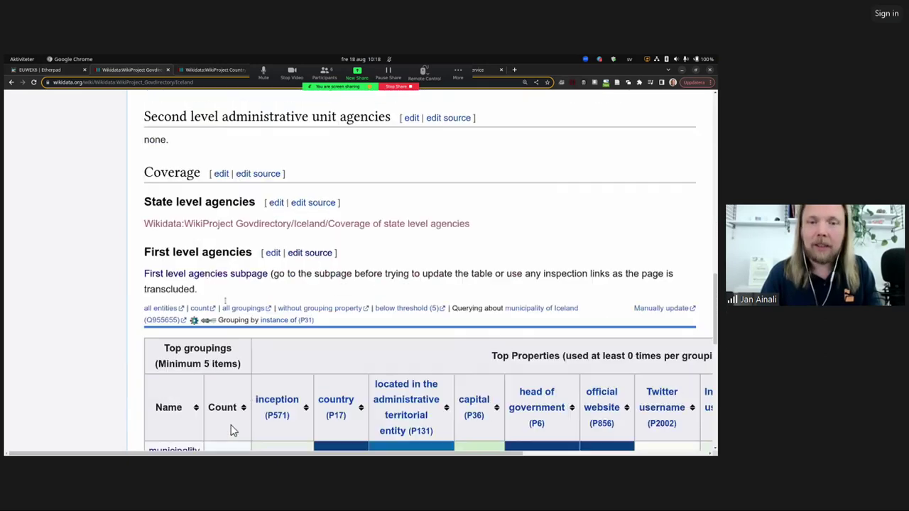
scroll(230, 430, "down", 5)
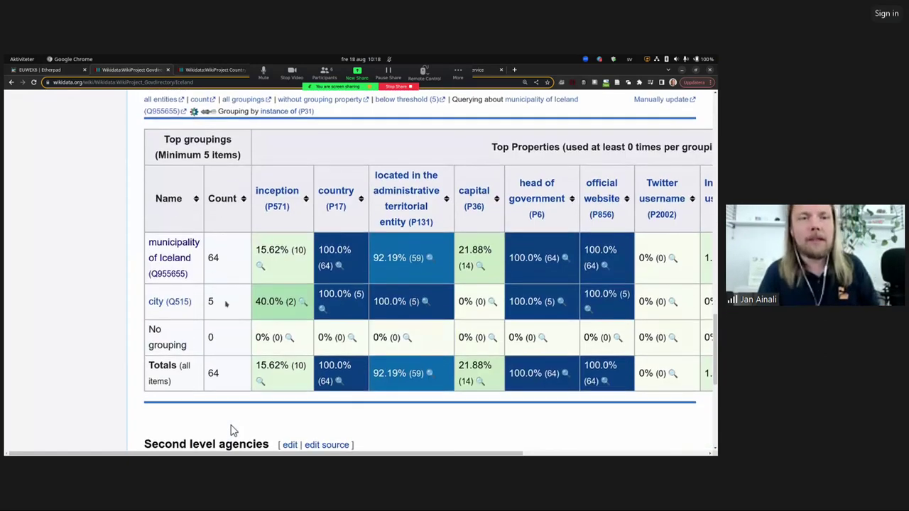
scroll(231, 430, "up", 12)
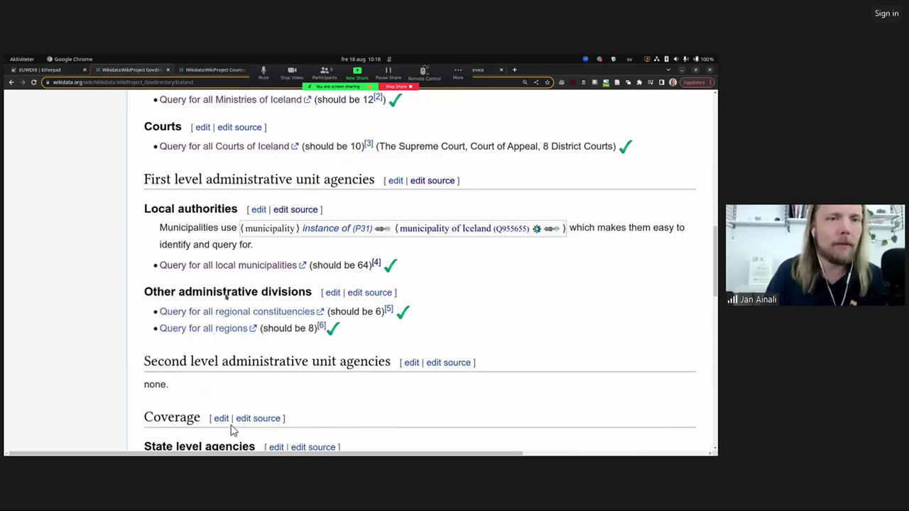
scroll(231, 429, "up", 10)
scroll(231, 430, "up", 7)
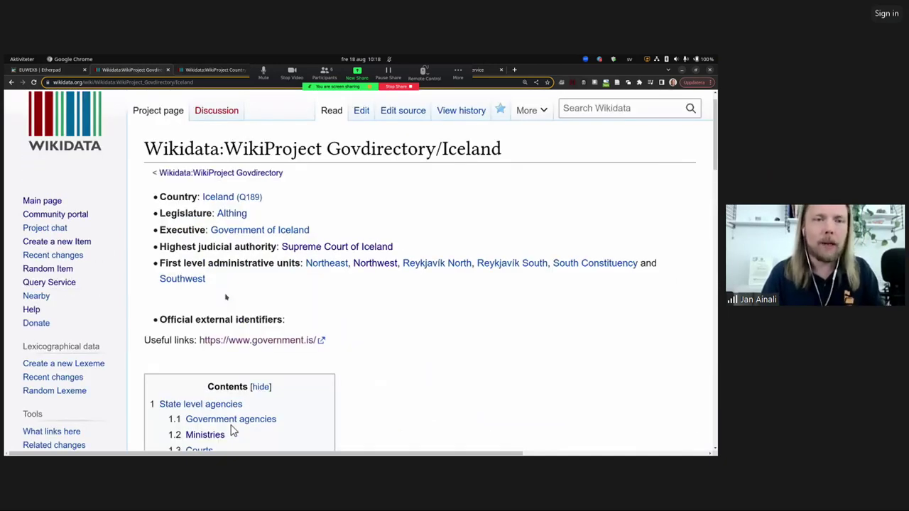
key("alt+Left")
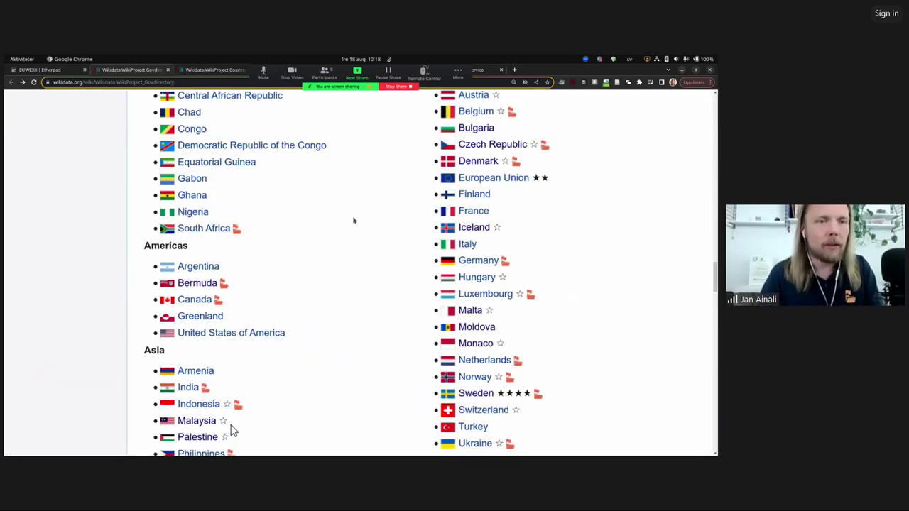
Step: Open the Country subdivision items list and scroll its South America section to Peru's Done entries
scroll(231, 429, "up", 5)
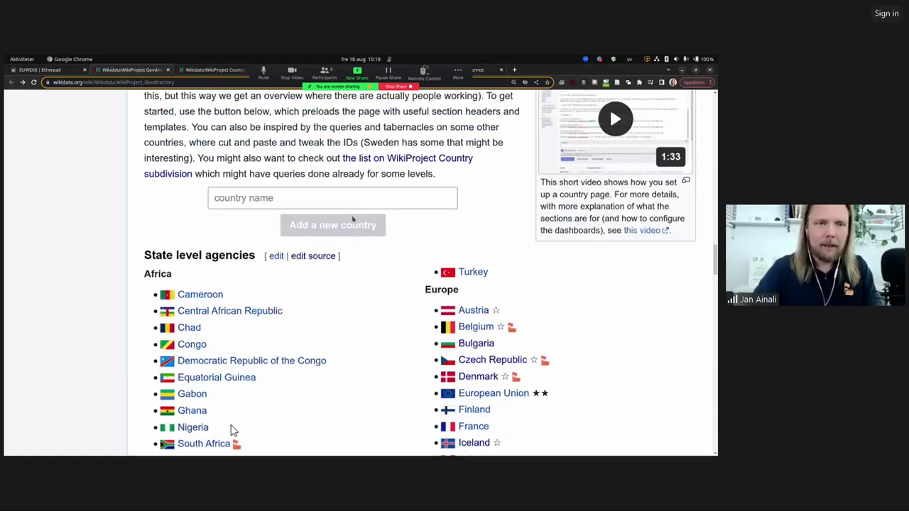
scroll(353, 219, "up", 1)
left_click(347, 223)
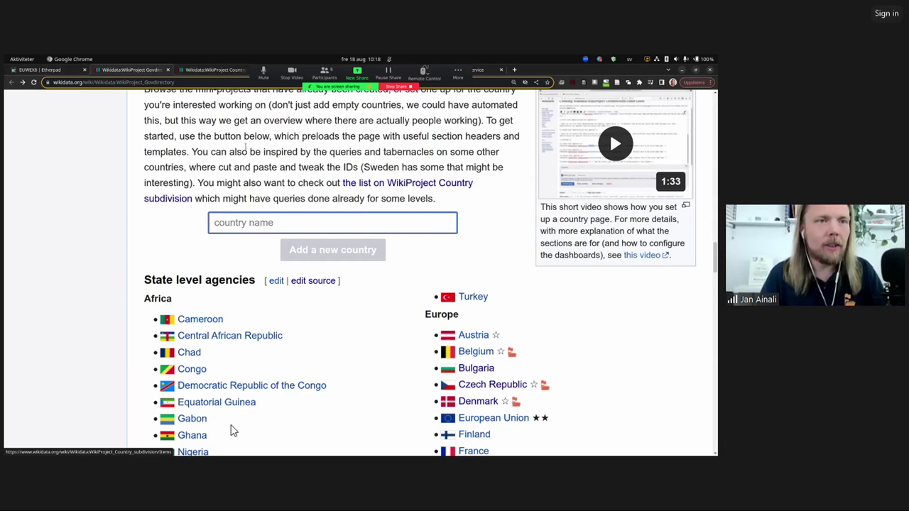
left_click(189, 70)
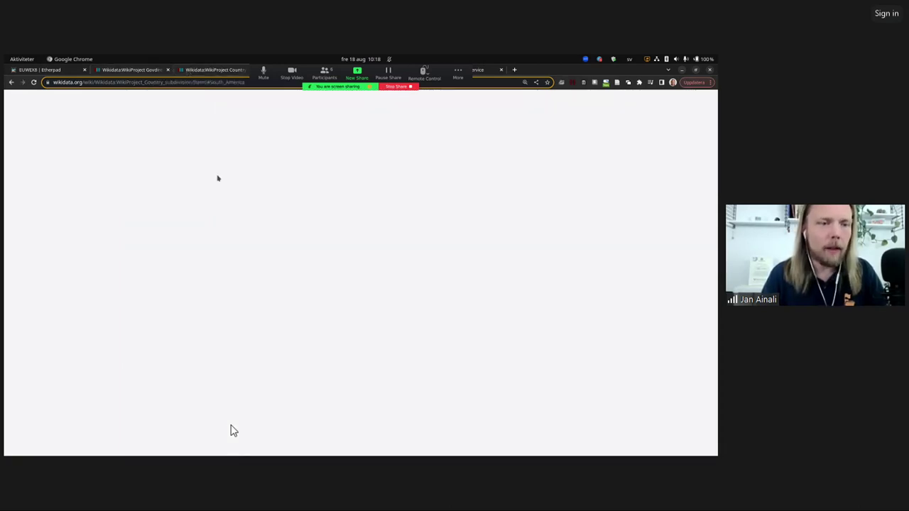
scroll(221, 331, "down", 3)
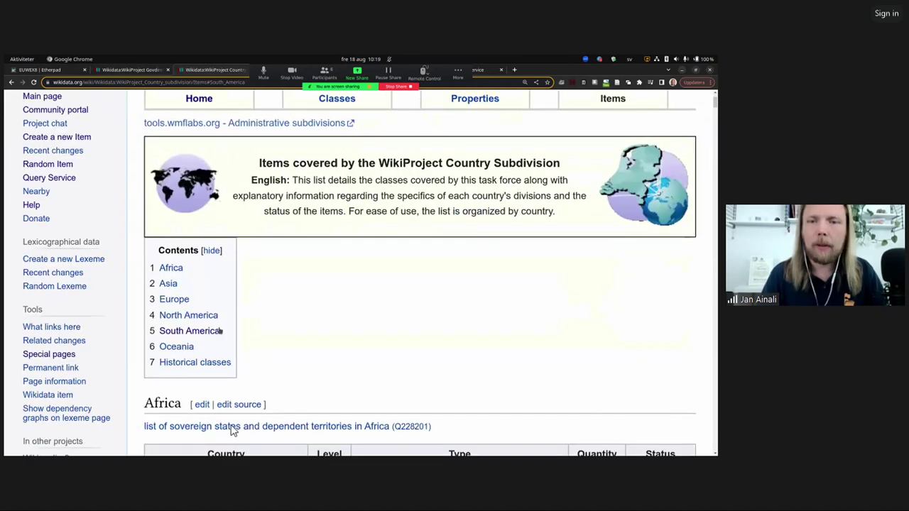
left_click(220, 331)
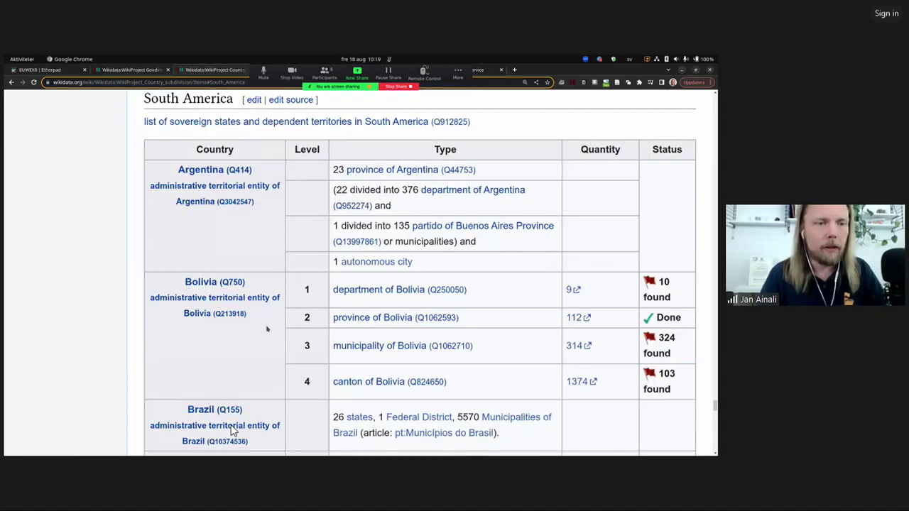
scroll(267, 329, "down", 4)
scroll(267, 329, "down", 3)
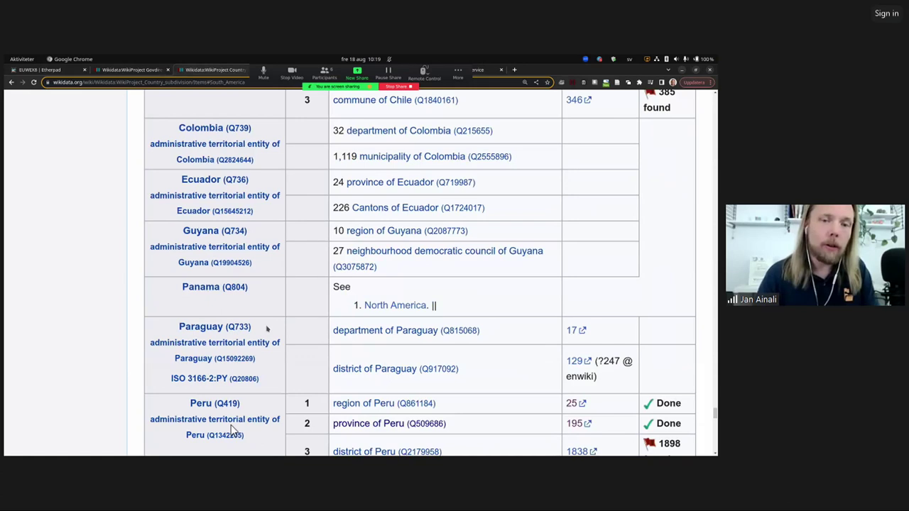
scroll(267, 329, "down", 1)
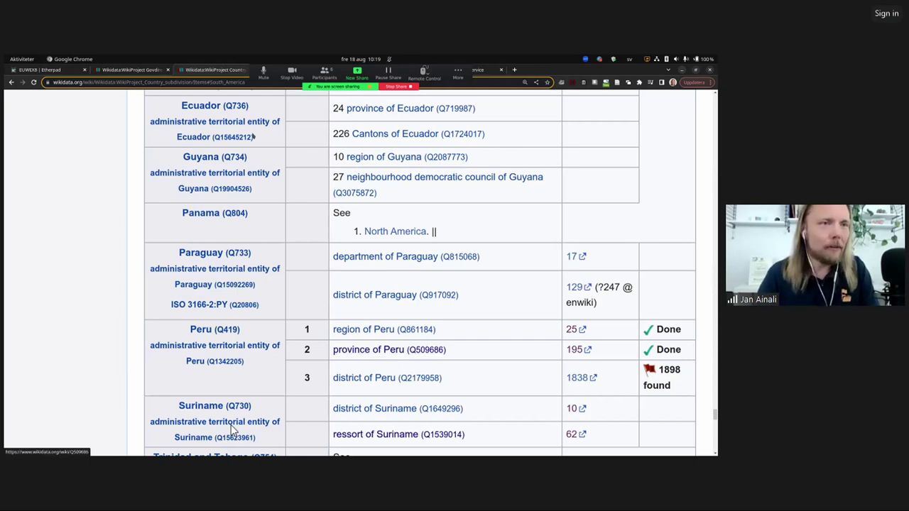
Step: Start a new Govdirectory country page named 'Peru' from the Govdirectory project page
left_click(134, 69)
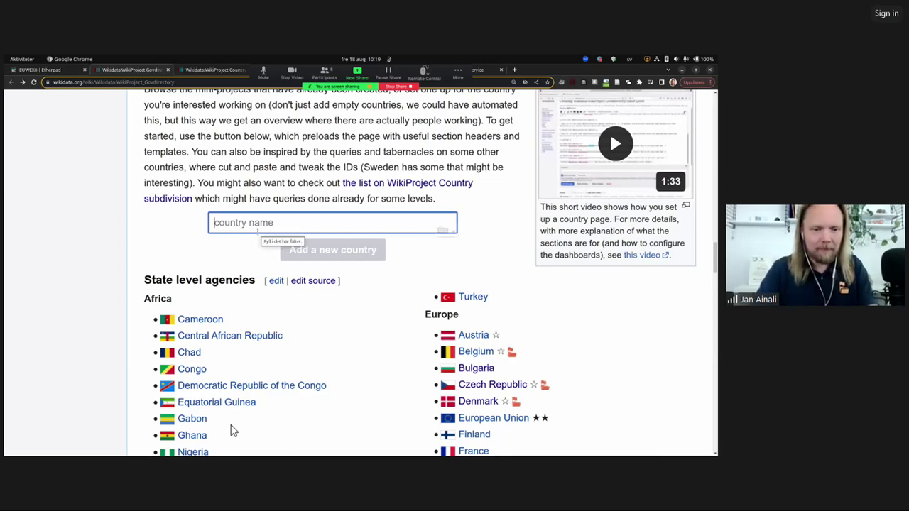
type("Peru")
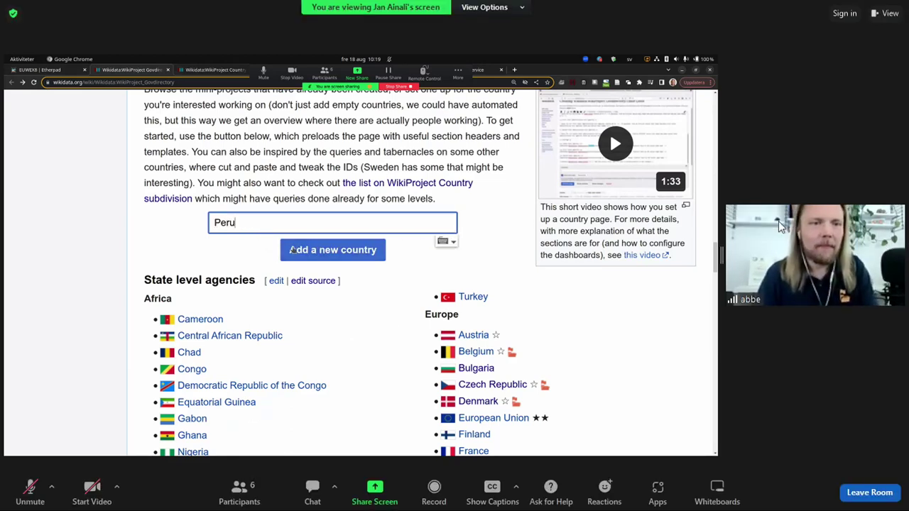
left_click(781, 223)
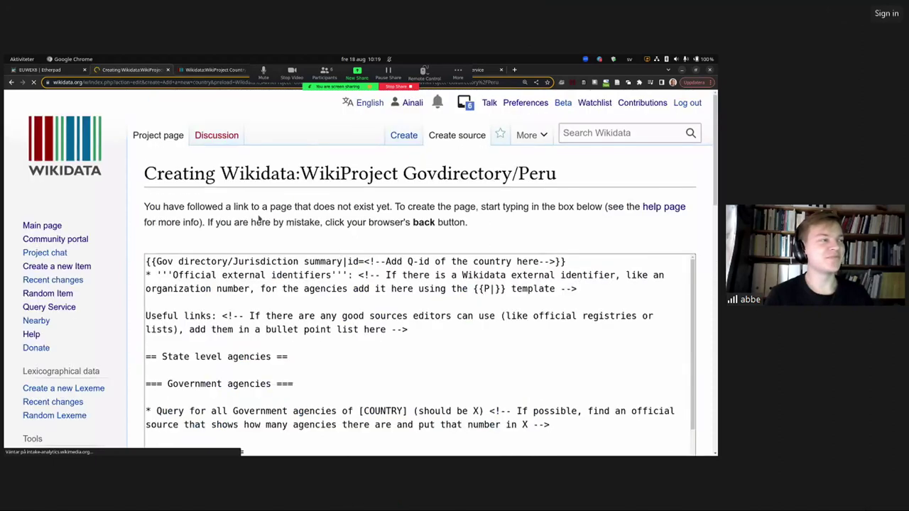
Step: Replace the country Q-id placeholder comment in the jurisdiction summary with Q419
scroll(153, 155, "down", 1)
mouse_move(7, 255)
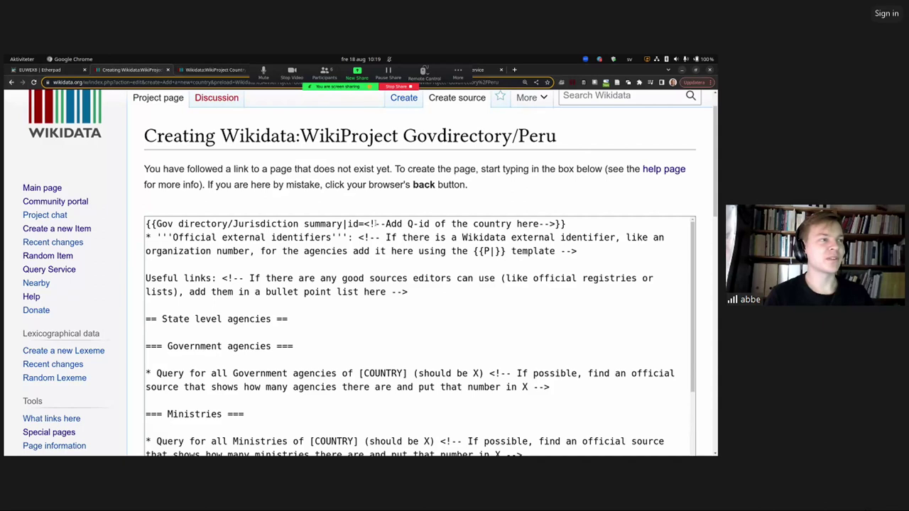
left_click_drag(364, 224, 556, 224)
type("Q")
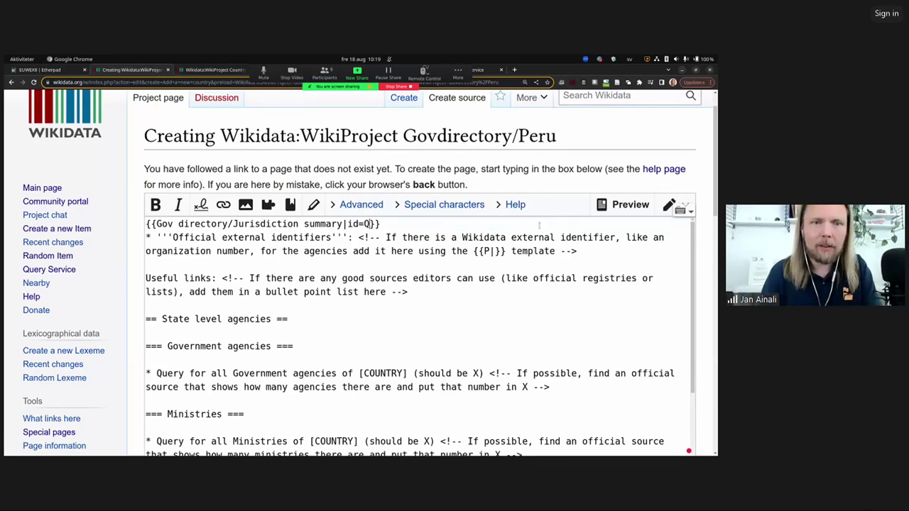
type("419")
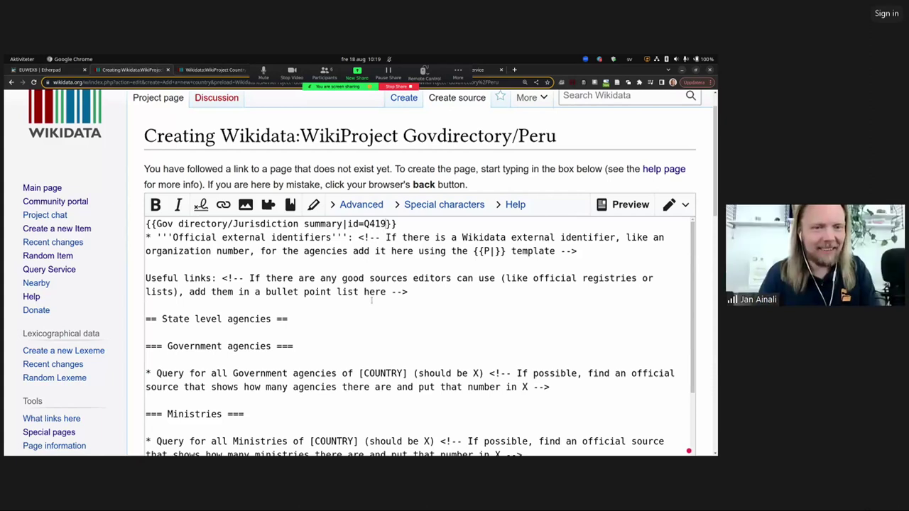
Step: Replace the [COUNTRY] placeholders in the Government agencies and Ministries lines with Peru (first typed 'Prru')
scroll(371, 299, "down", 2)
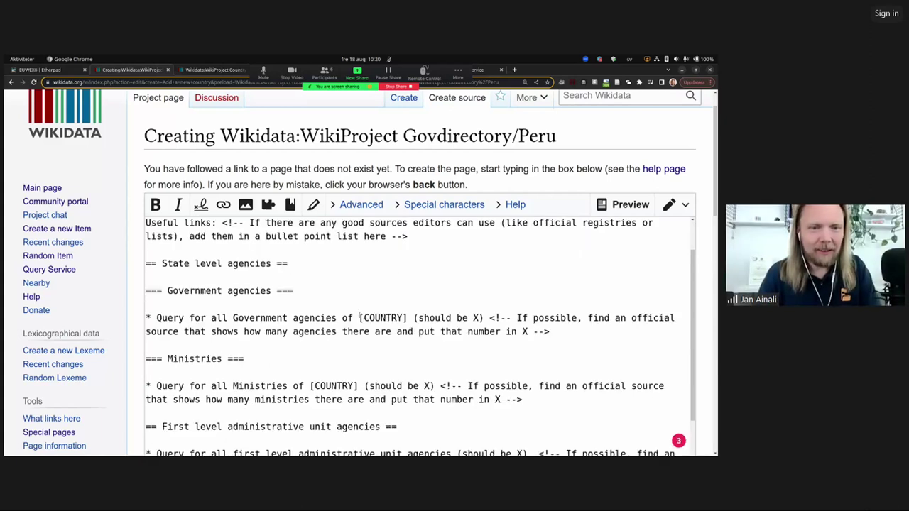
left_click_drag(360, 320, 407, 318)
type("P")
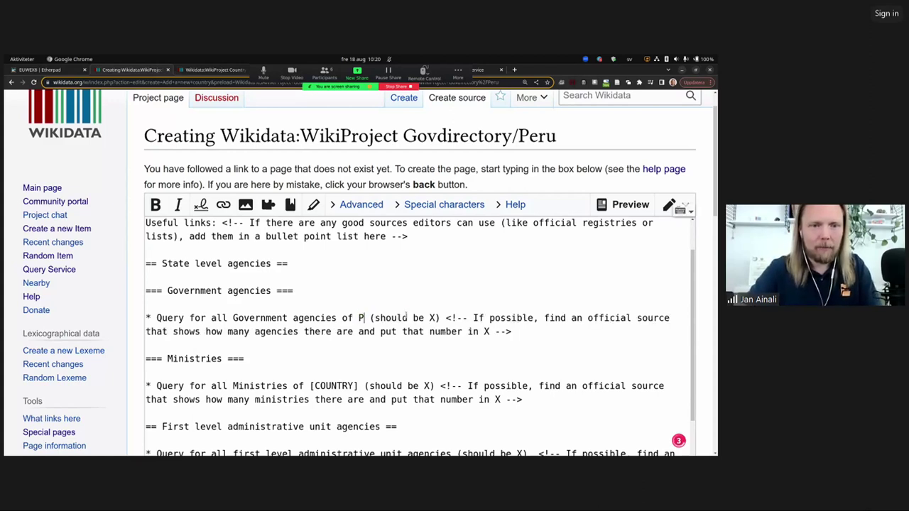
type("r")
type("ru")
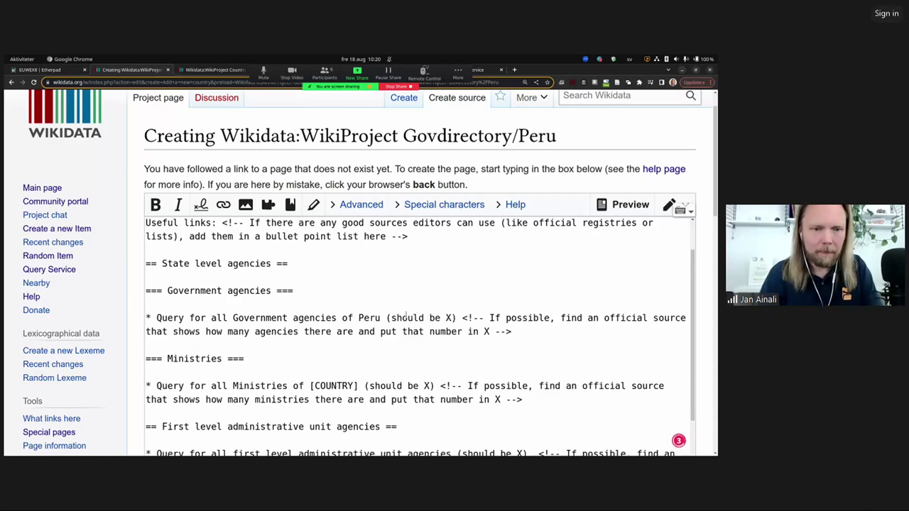
left_click_drag(360, 387, 308, 387)
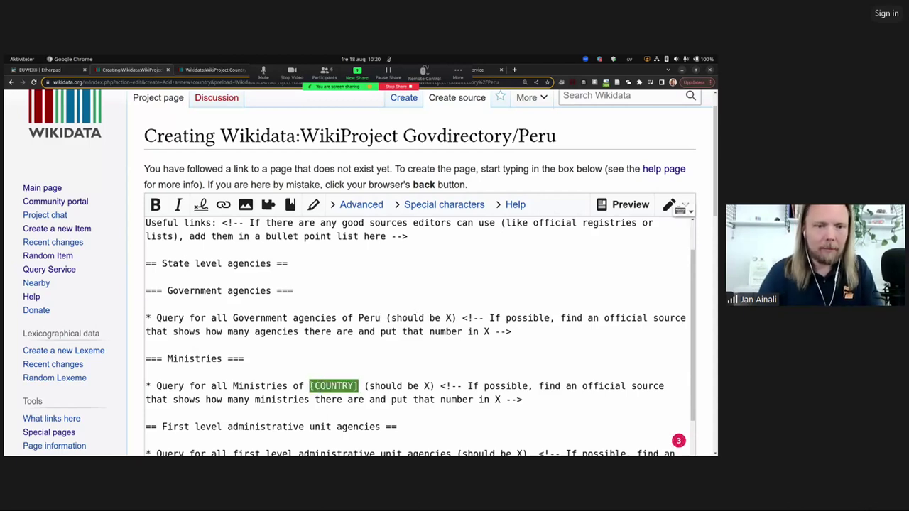
type("Peru")
Step: Enter 19 as the expected number of ministries
scroll(310, 385, "down", 1)
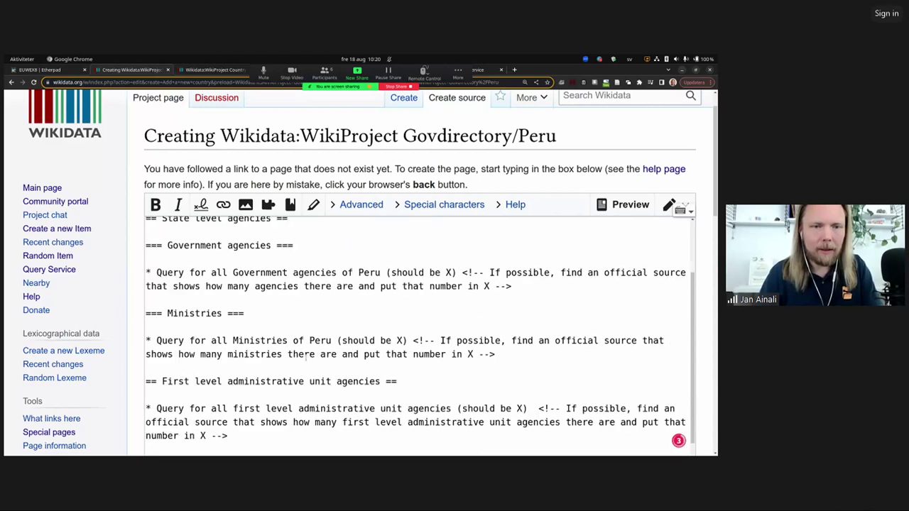
scroll(307, 359, "down", 1)
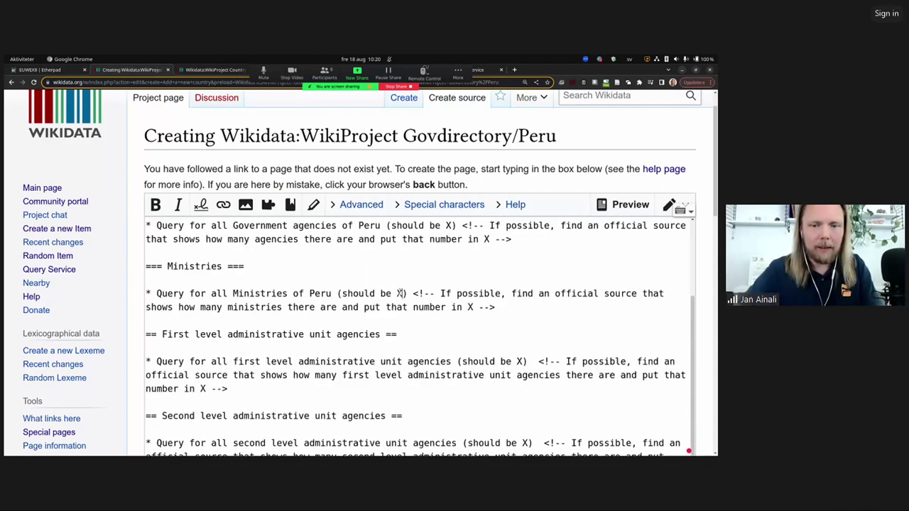
key("BackSpace")
type("1")
type("9")
Step: Set the first-level agency count to 25 and the second-level count to 196
scroll(348, 315, "down", 1)
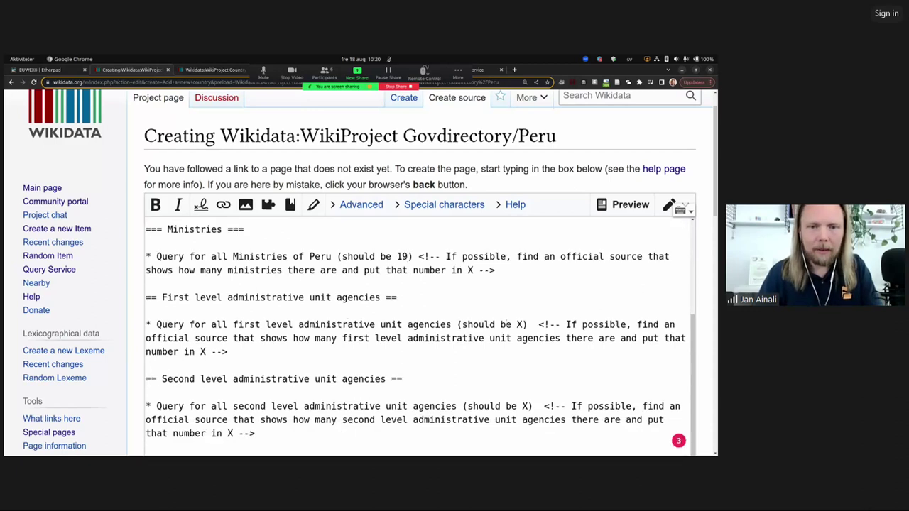
double_click(520, 325)
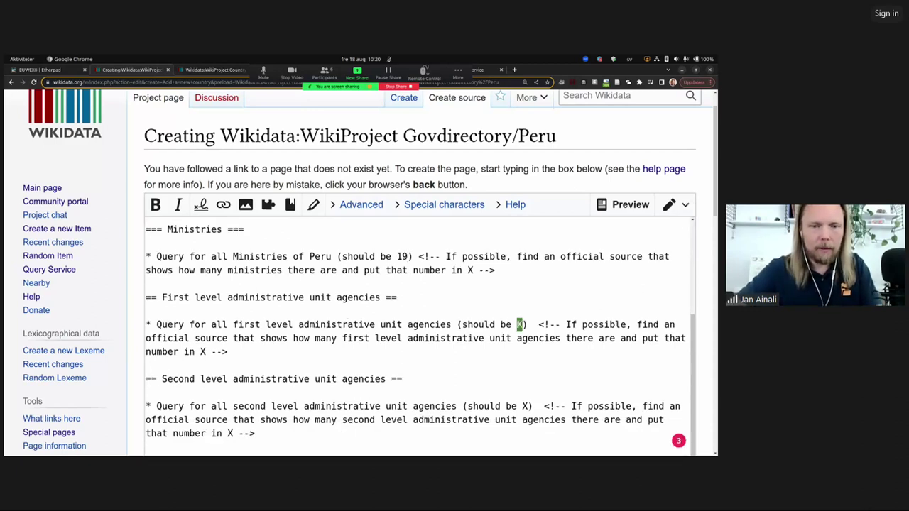
type("1")
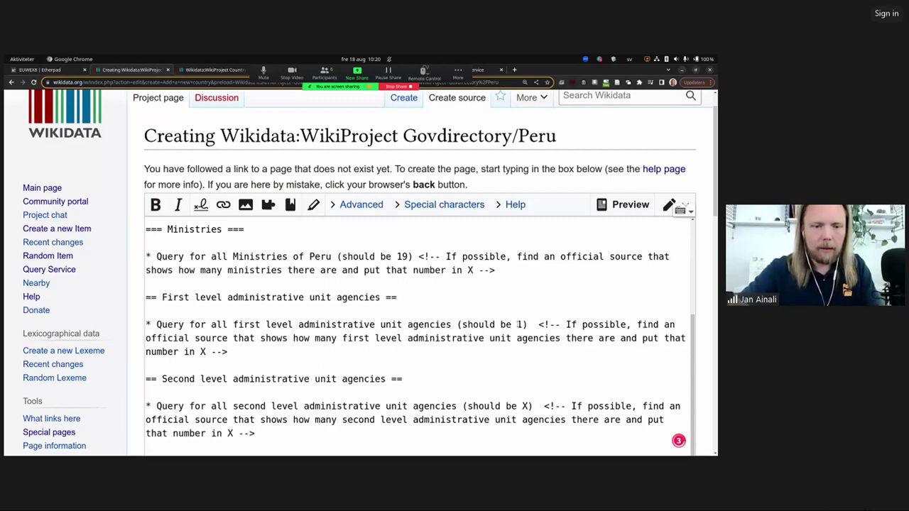
type("96")
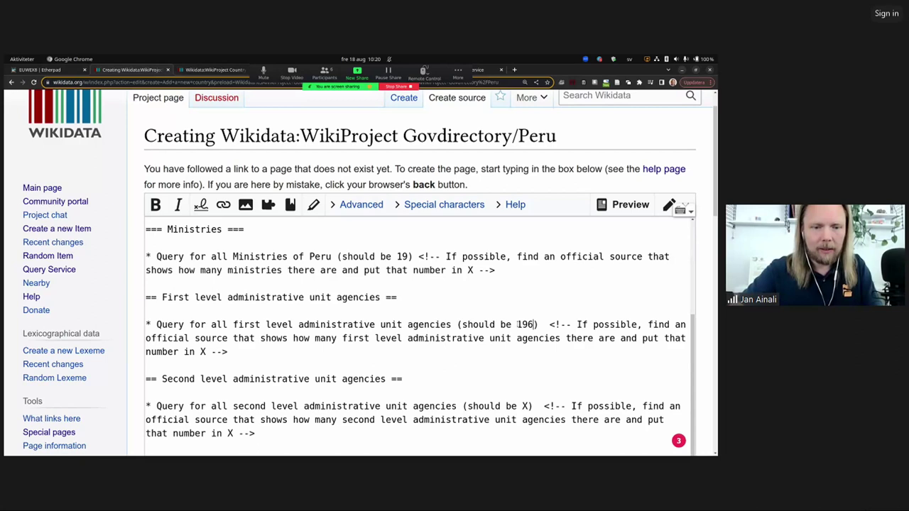
key("BackSpace")
key("BackSpace")
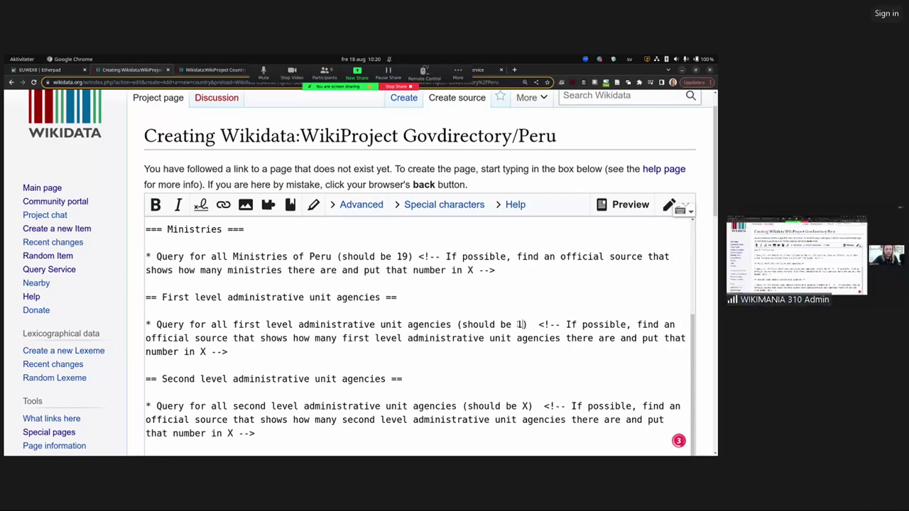
key("BackSpace")
type("25")
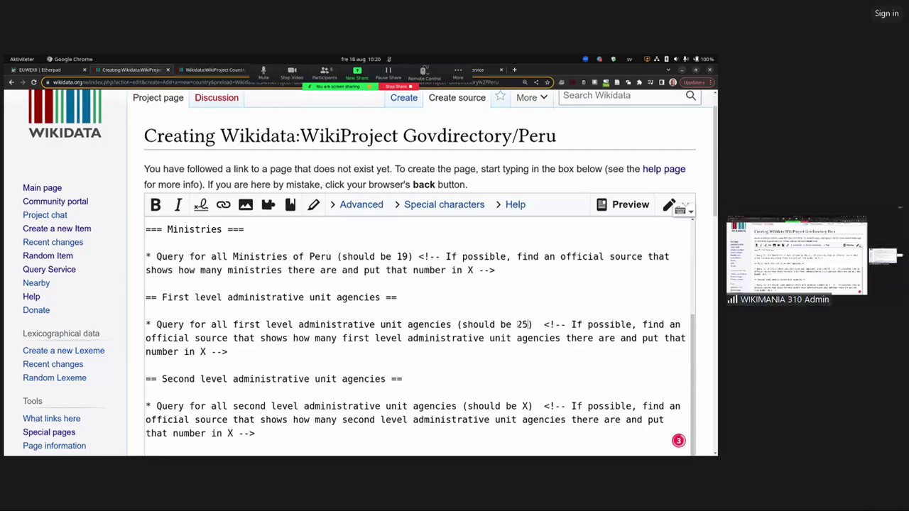
left_click(523, 406)
key("Delete")
type("196")
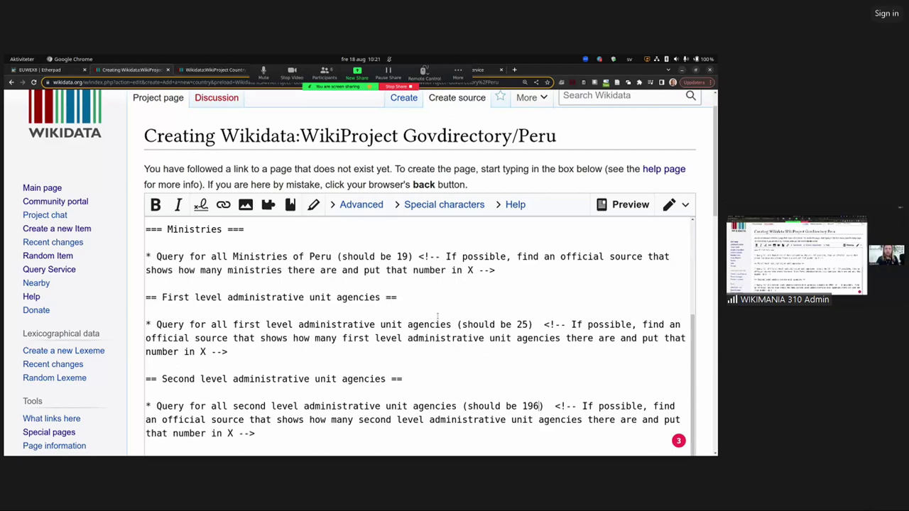
Step: Change 'Country' to Peru in the state-level coverage template
scroll(437, 316, "down", 2)
scroll(438, 317, "down", 2)
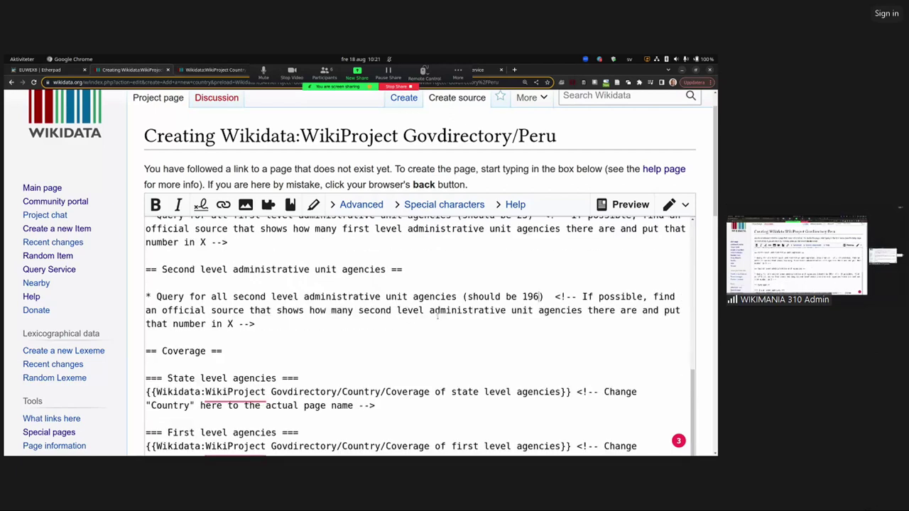
scroll(438, 317, "down", 1)
scroll(437, 317, "down", 1)
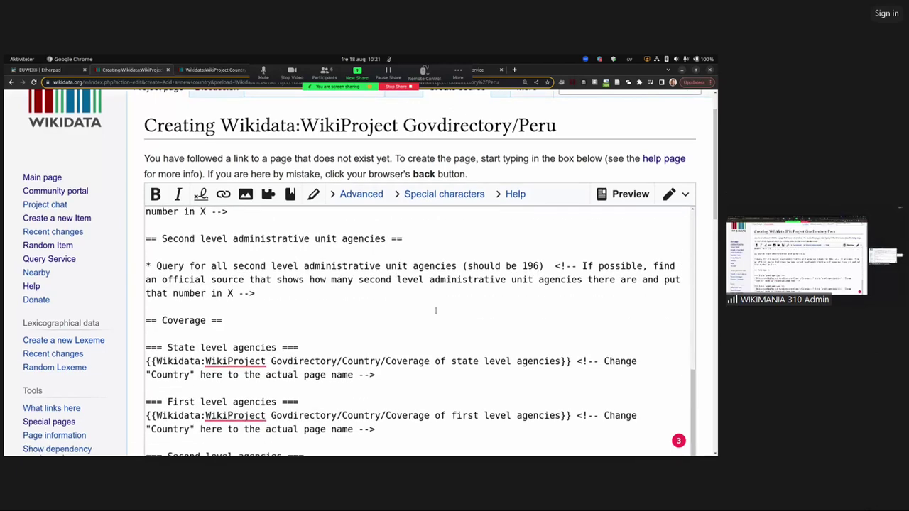
scroll(436, 313, "down", 1)
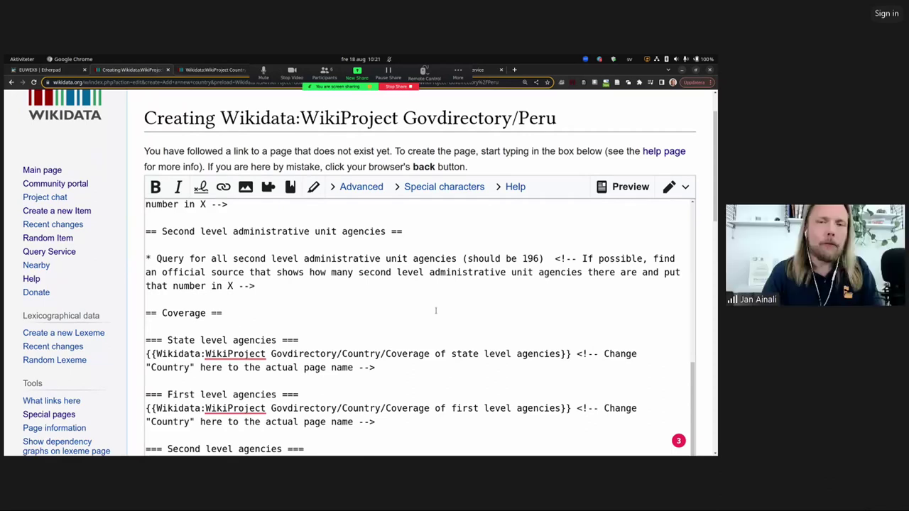
scroll(436, 310, "up", 2)
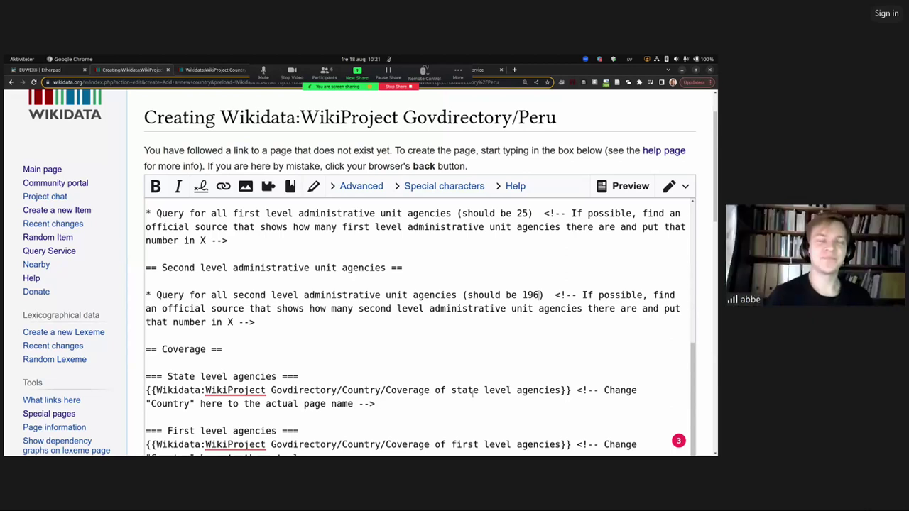
double_click(366, 390)
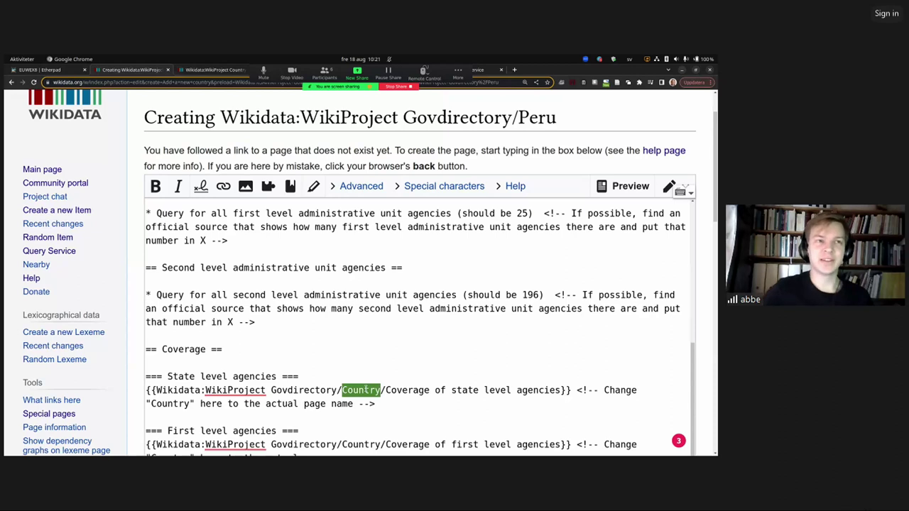
type("Peru")
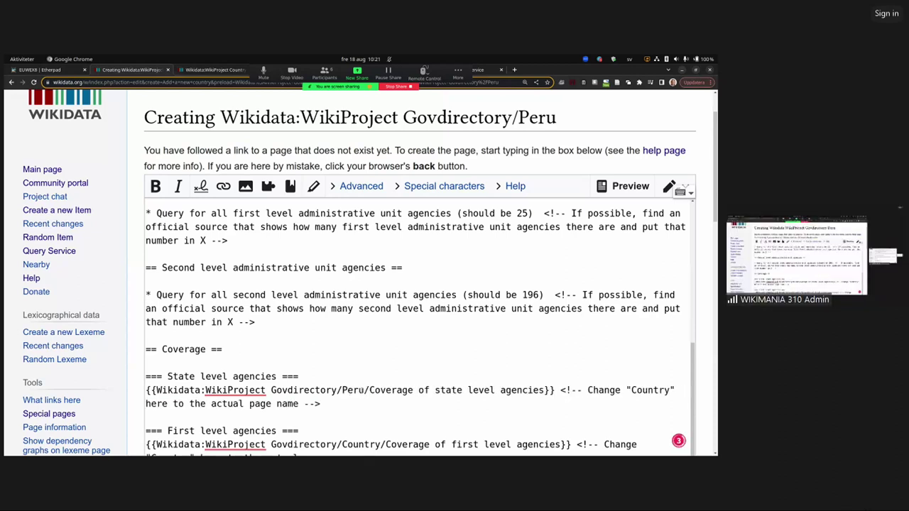
Step: Change 'Country' to Peru in the first-level and second-level coverage templates
scroll(364, 407, "down", 1)
double_click(364, 407)
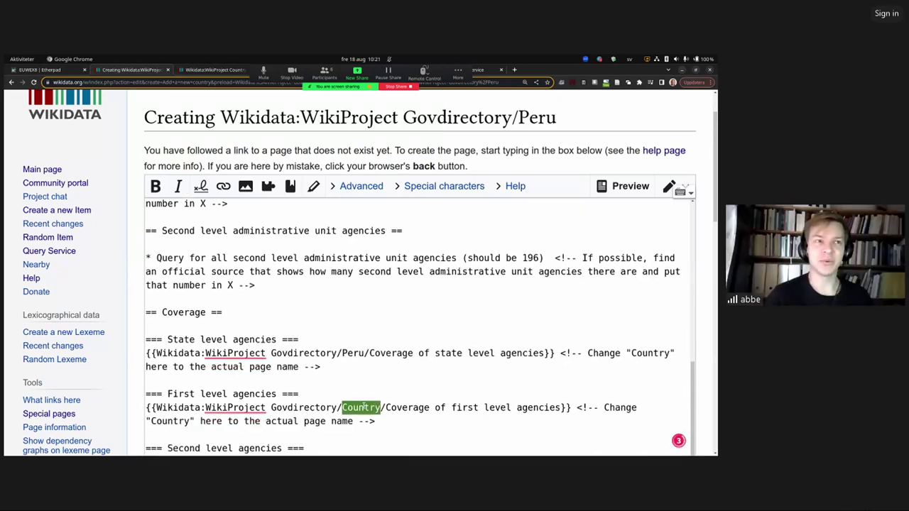
type("Peru")
scroll(384, 321, "down", 1)
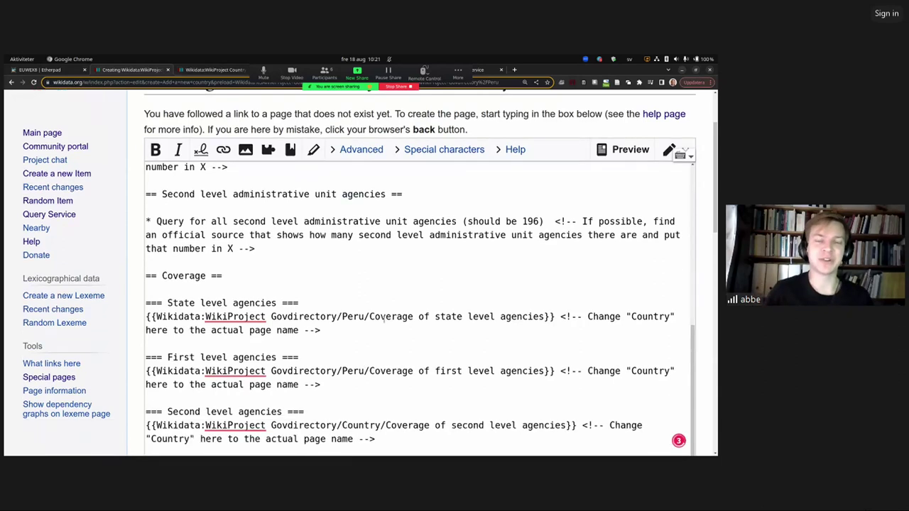
scroll(384, 320, "down", 3)
double_click(364, 297)
type("Peru")
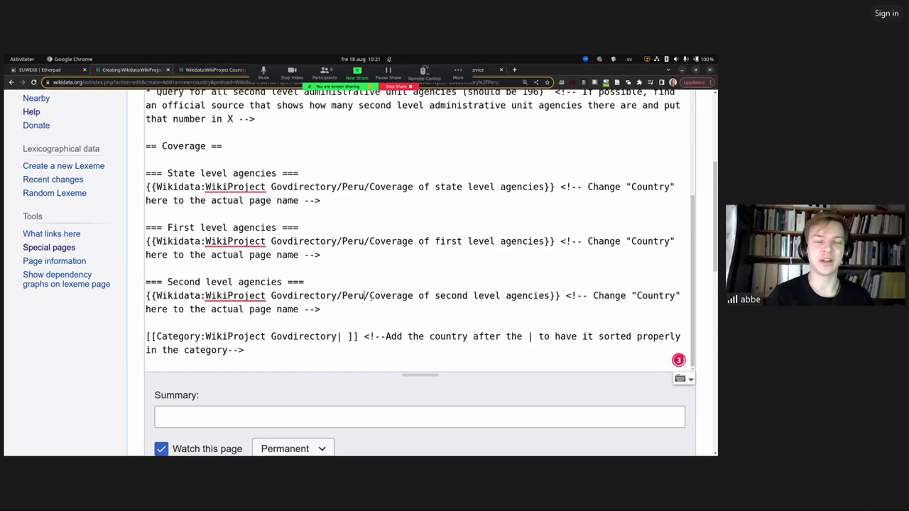
Step: Place the cursor after 'Govdirectory|' in the Category line for the Peru sort key
left_click(347, 336)
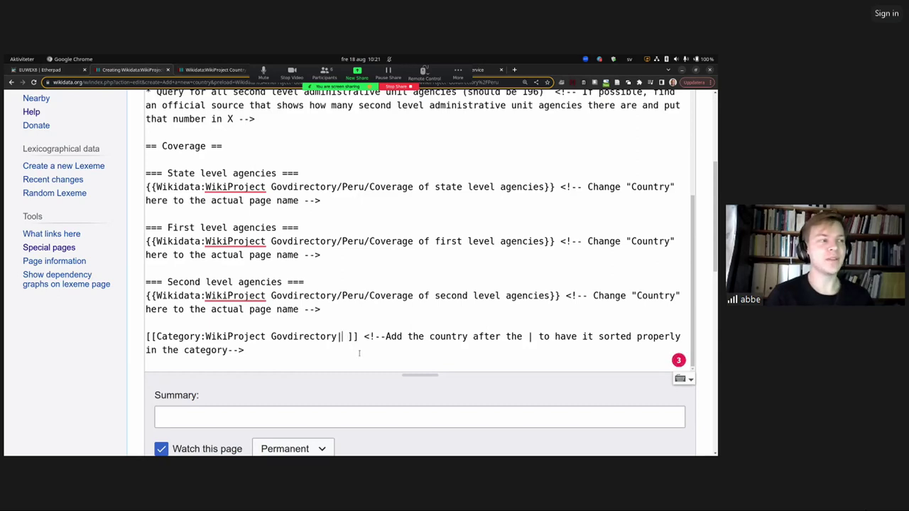
type("Peru")
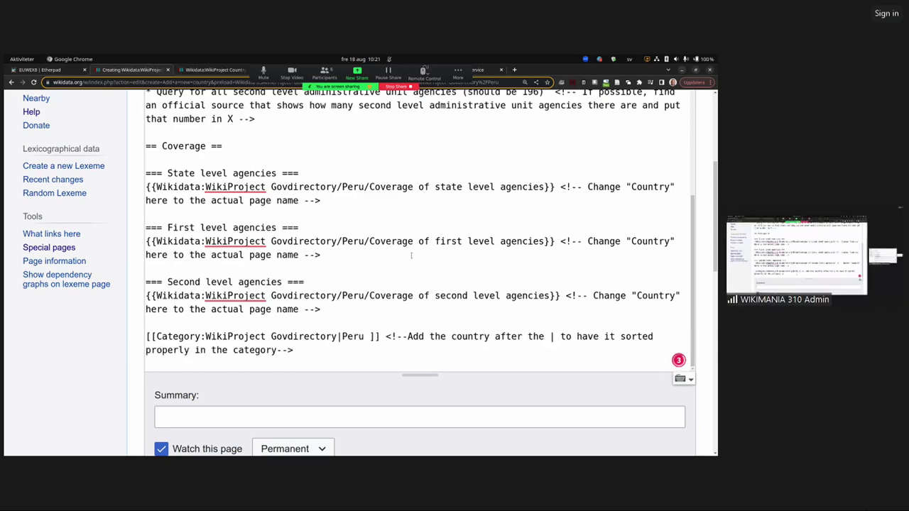
scroll(422, 297, "up", 2)
scroll(422, 297, "up", 6)
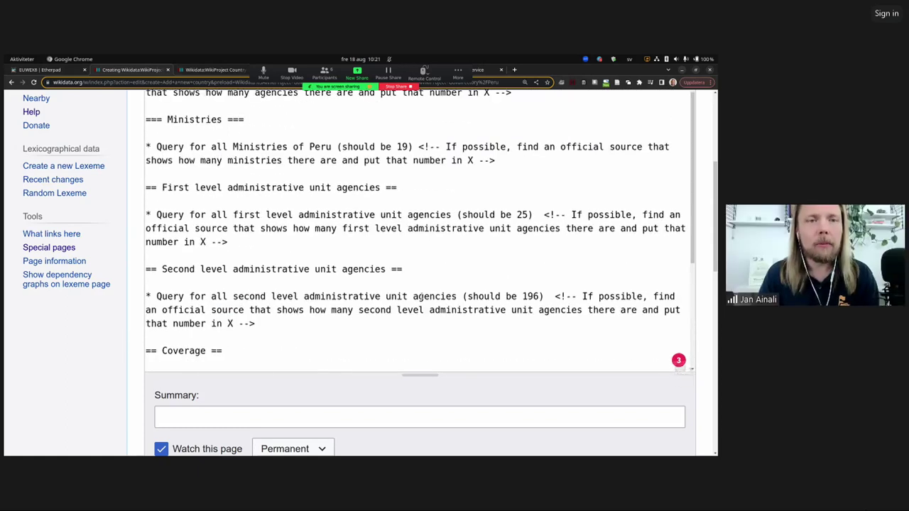
scroll(405, 302, "down", 2)
scroll(156, 389, "down", 2)
left_click(188, 407)
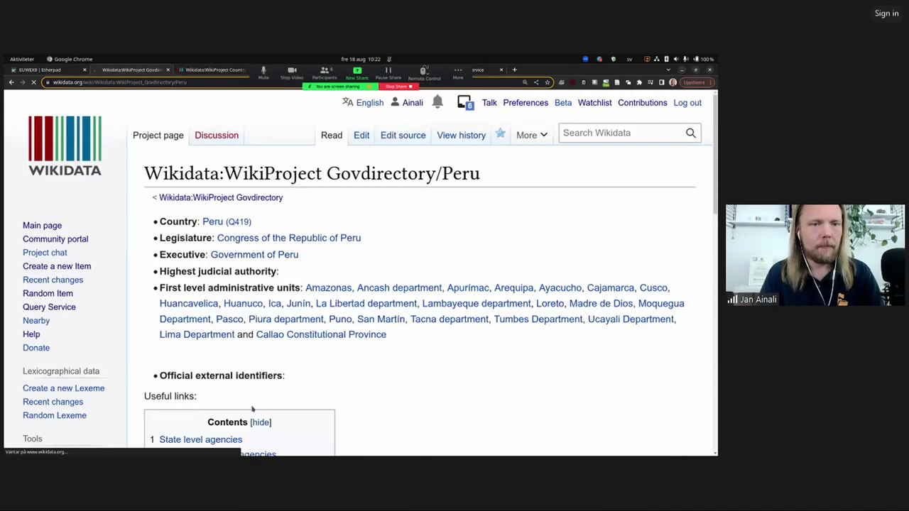
scroll(374, 359, "down", 1)
scroll(373, 359, "down", 1)
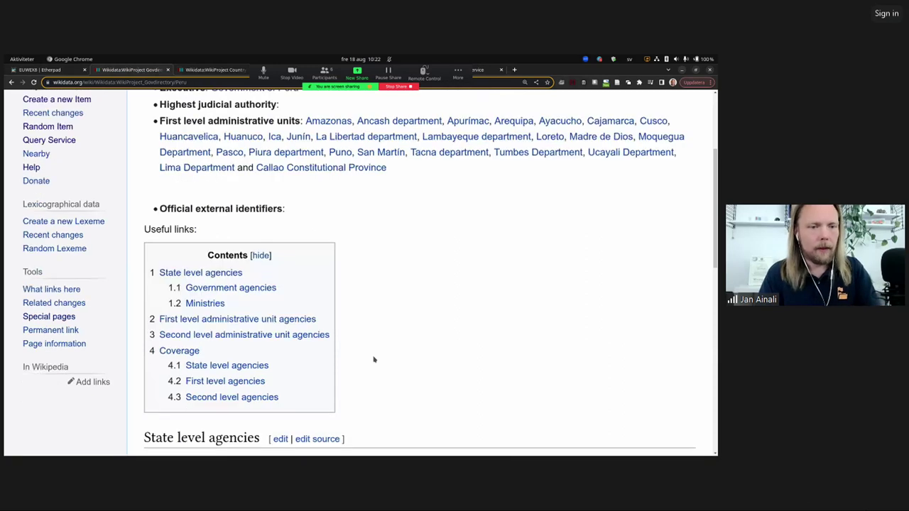
scroll(373, 360, "down", 2)
scroll(376, 357, "down", 1)
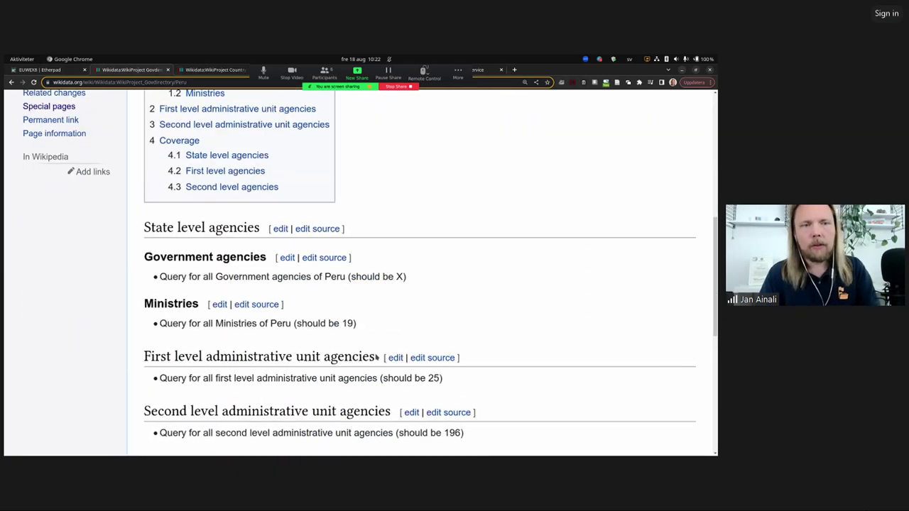
scroll(377, 357, "down", 3)
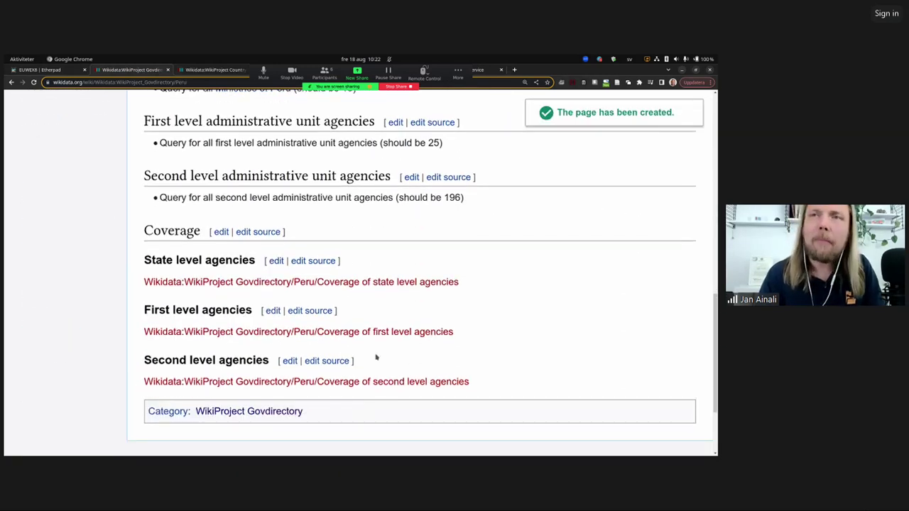
scroll(376, 357, "up", 2)
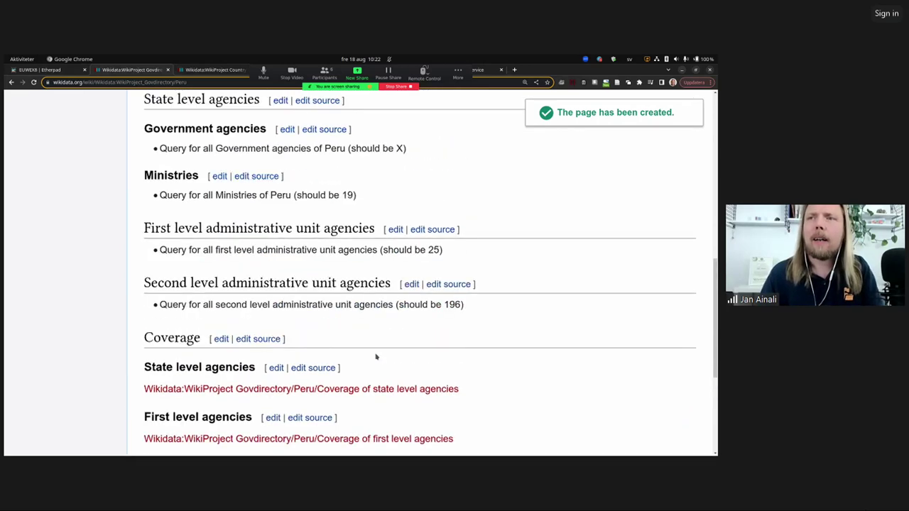
scroll(377, 357, "up", 2)
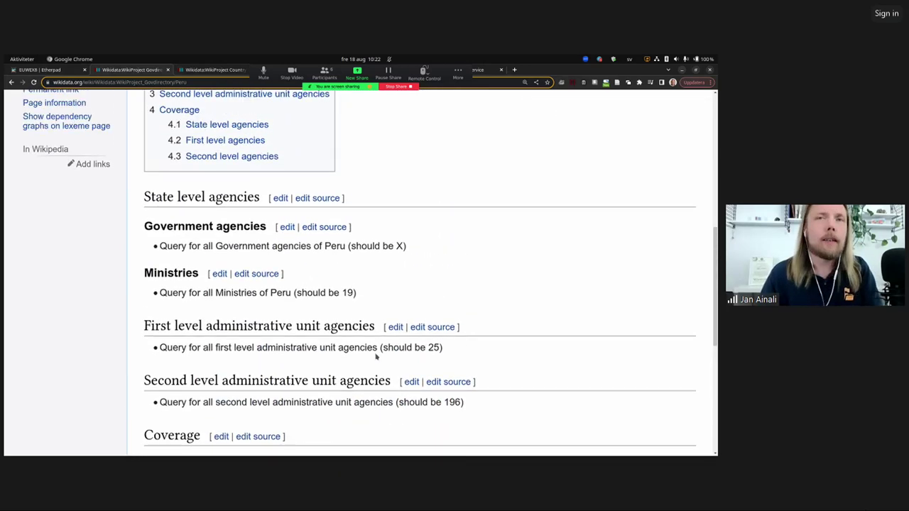
scroll(376, 358, "up", 2)
scroll(377, 357, "up", 2)
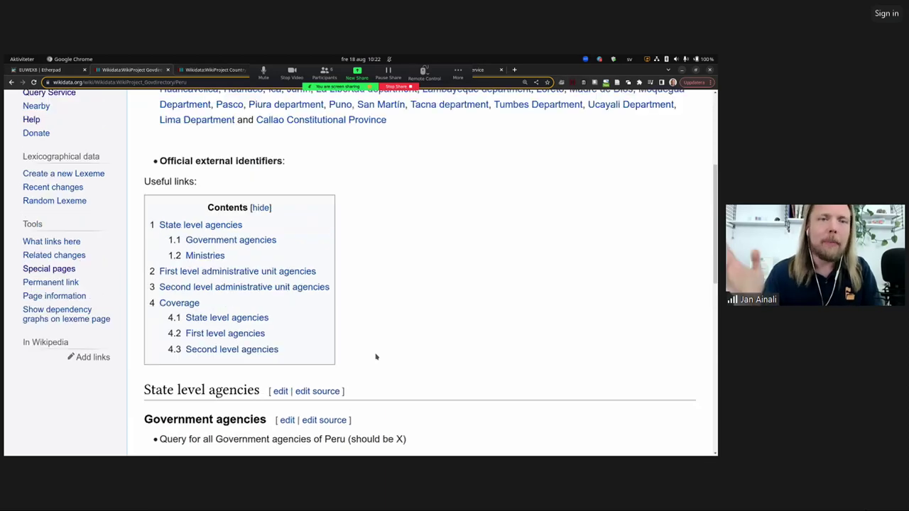
scroll(376, 357, "up", 1)
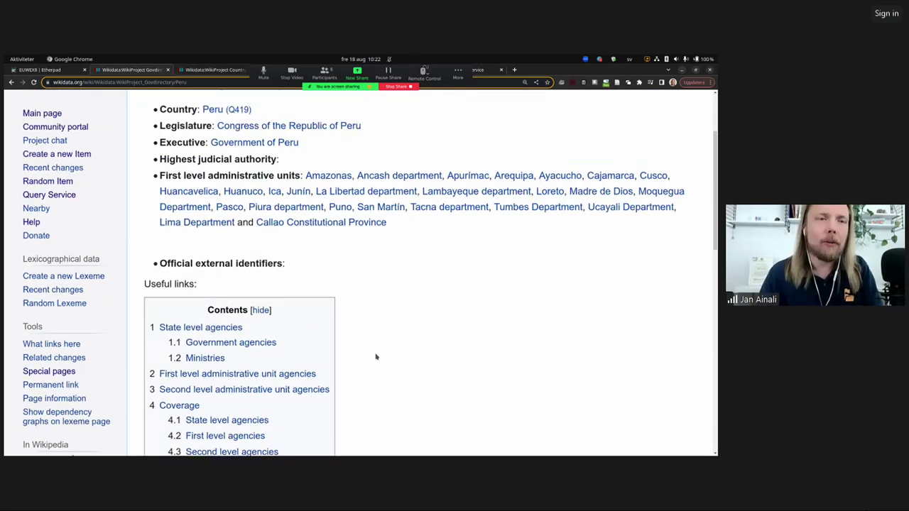
scroll(376, 357, "up", 1)
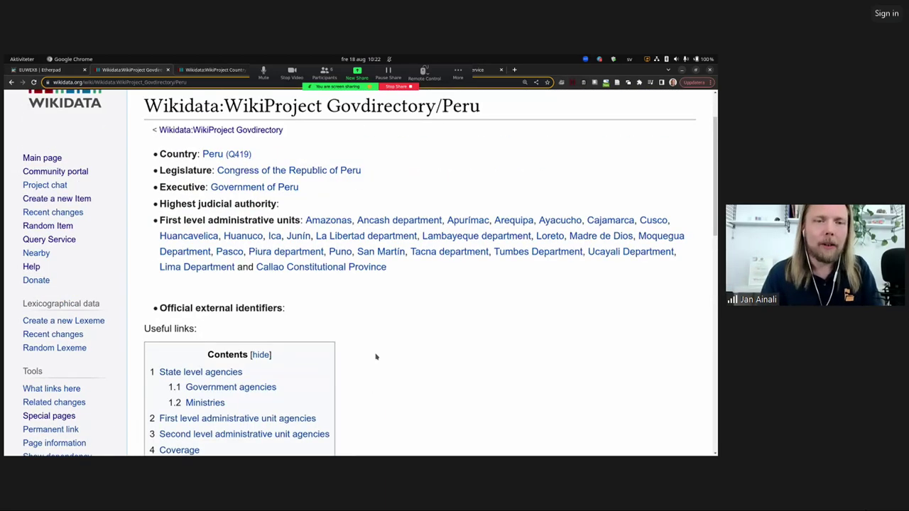
scroll(376, 357, "up", 1)
scroll(378, 356, "up", 1)
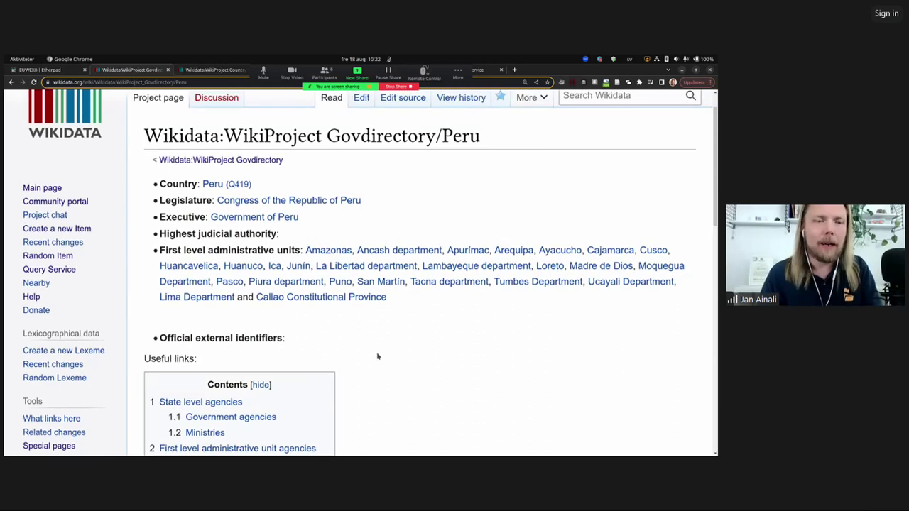
scroll(377, 356, "down", 1)
scroll(378, 355, "down", 3)
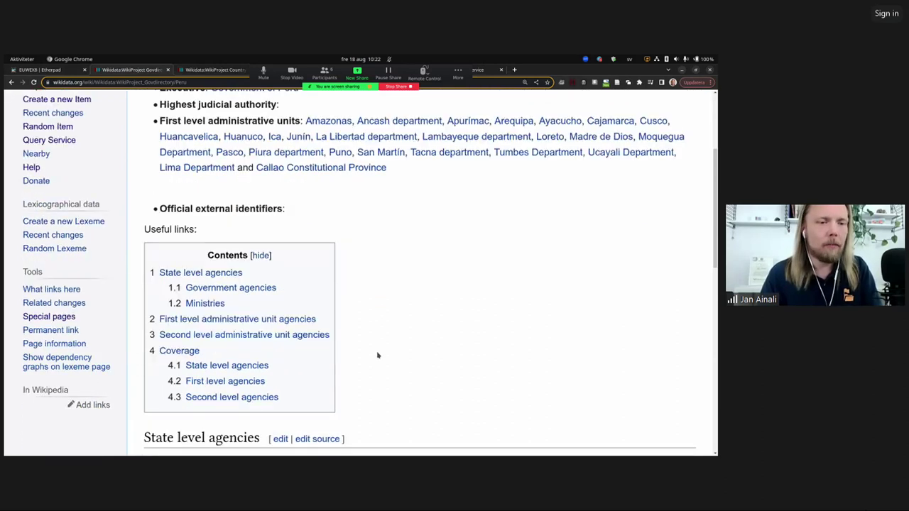
scroll(378, 355, "down", 2)
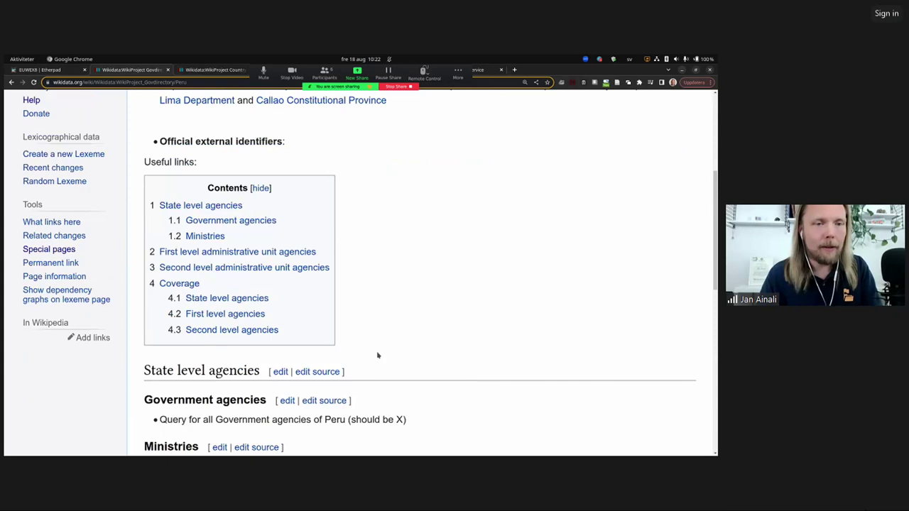
scroll(377, 355, "down", 5)
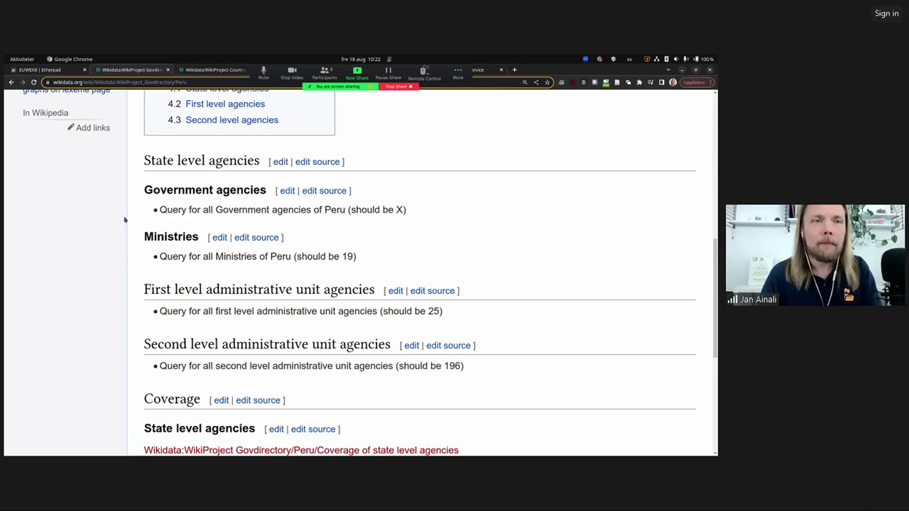
Step: Paste the Ministries of Peru (should be 19) query into the Query Service editor
left_click(482, 71)
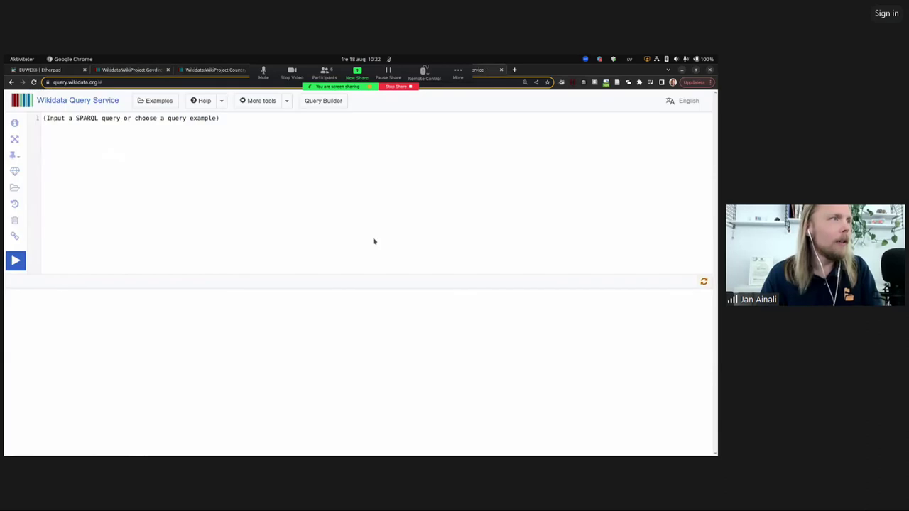
left_click(104, 168)
type("#title: Ministries of Peru (should be 19) SELECT DISTINCT ?item ?itemLabel WHERE {   ?item wdt:P31 wd:Q6017592 .   MINUS { ?item wdt:P576 [] }   MINUS { ?item wdt:P1366 [] }   SERVICE wikibase:label { bd:serviceParam wikibase:language \"en,es\". } } ORDER BY ?itemLabel")
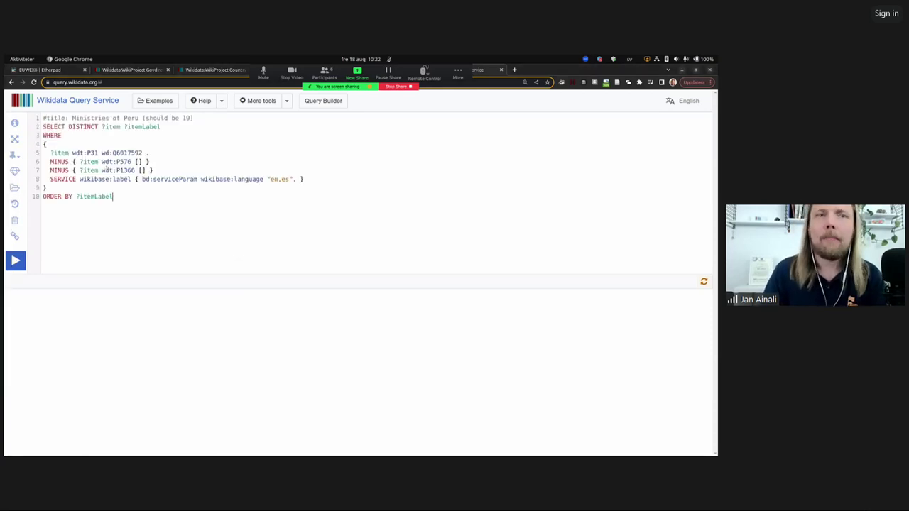
Step: Zoom the browser display to about 300% so the query is readable
mouse_move(107, 171)
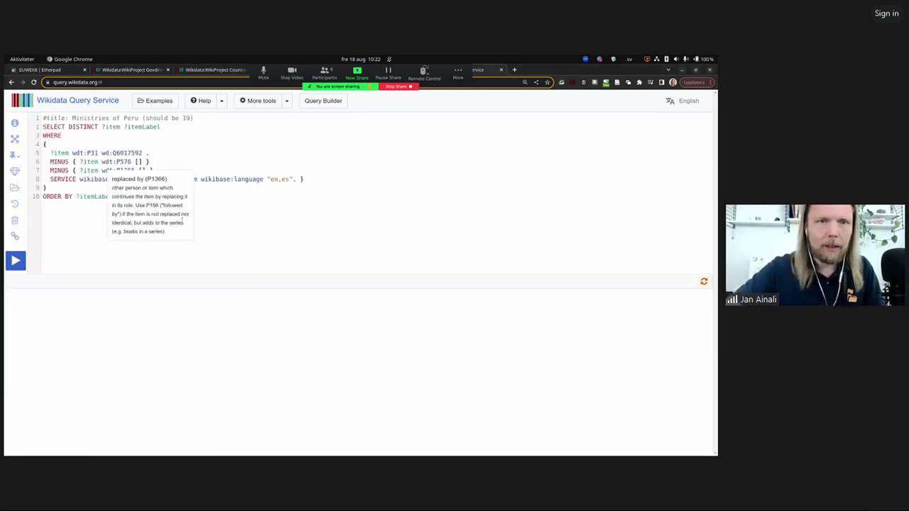
key("ctrl+minus")
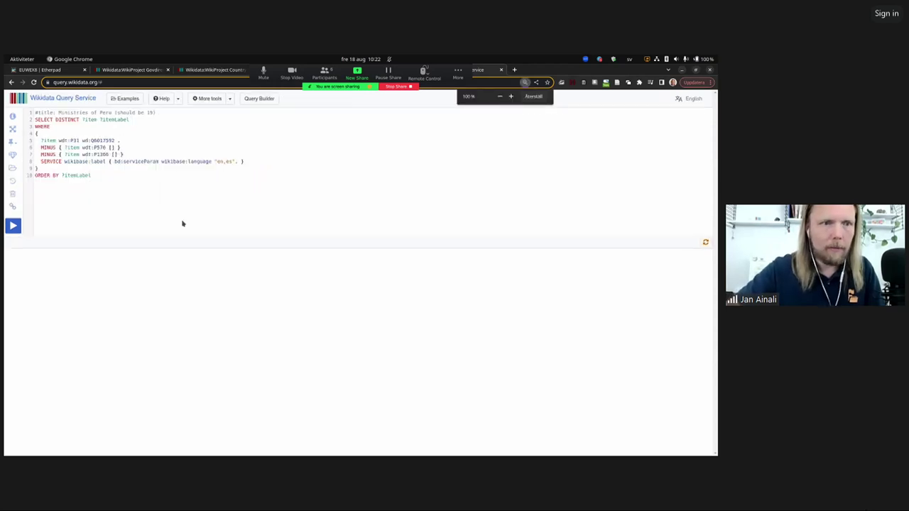
key("ctrl+plus")
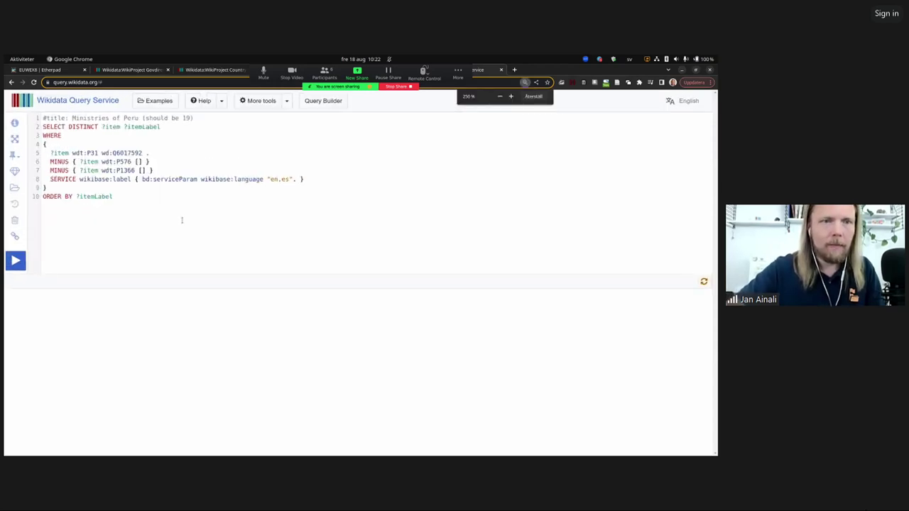
key("ctrl+plus")
key("ctrl+plus")
key("ctrl+plus")
key("ctrl+plus")
key("ctrl+plus")
key("ctrl+plus")
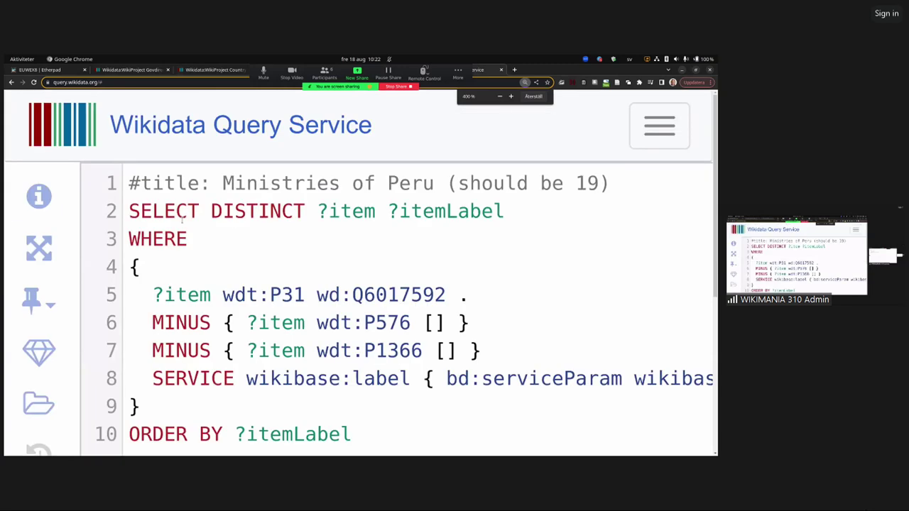
key("ctrl+minus")
left_click(182, 221)
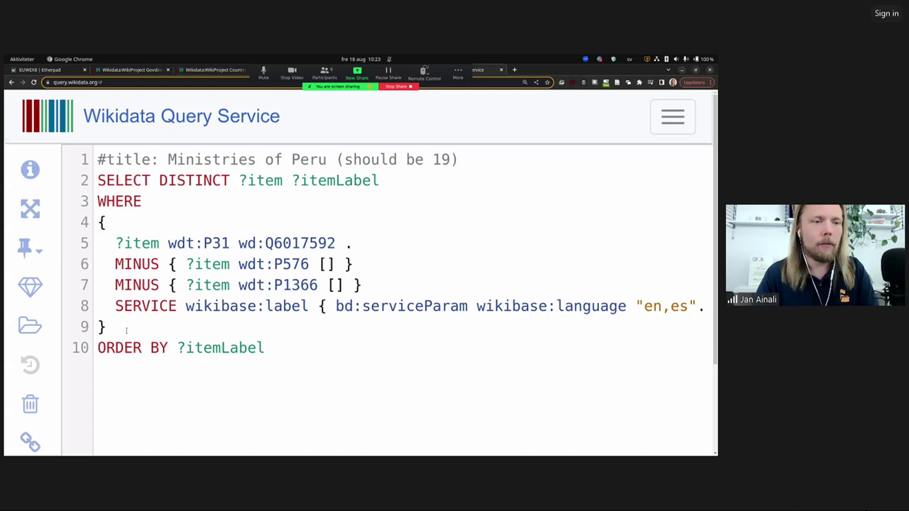
Step: Run the Ministries of Peru query and scroll through its 19 results
scroll(68, 345, "down", 2)
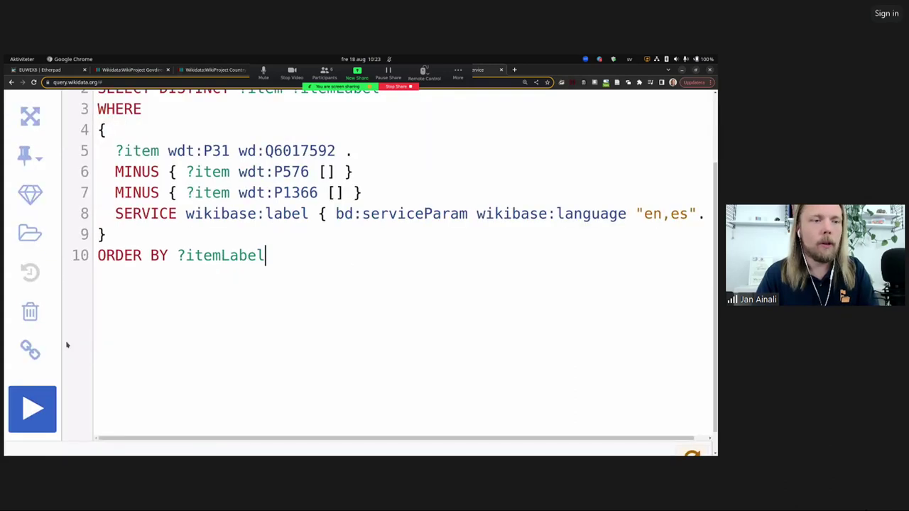
left_click(46, 405)
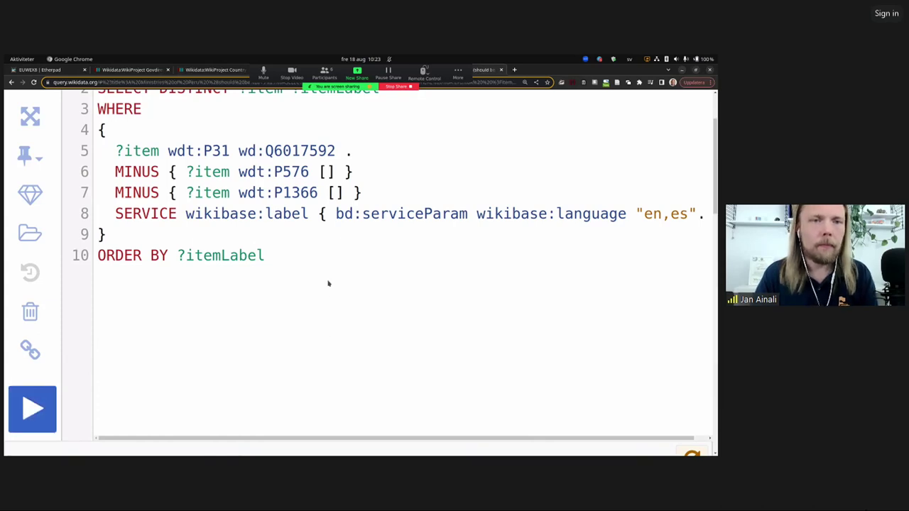
scroll(329, 284, "up", 2)
mouse_move(292, 206)
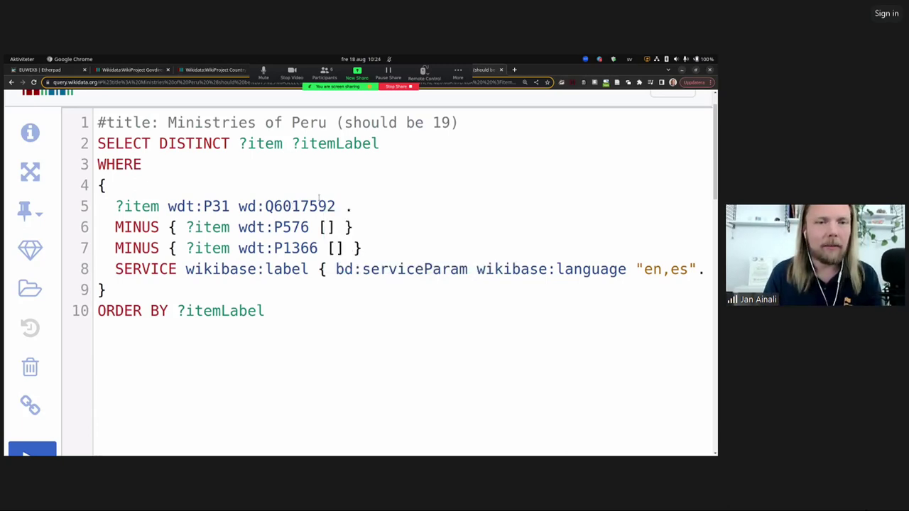
scroll(298, 222, "down", 2)
scroll(213, 369, "down", 2)
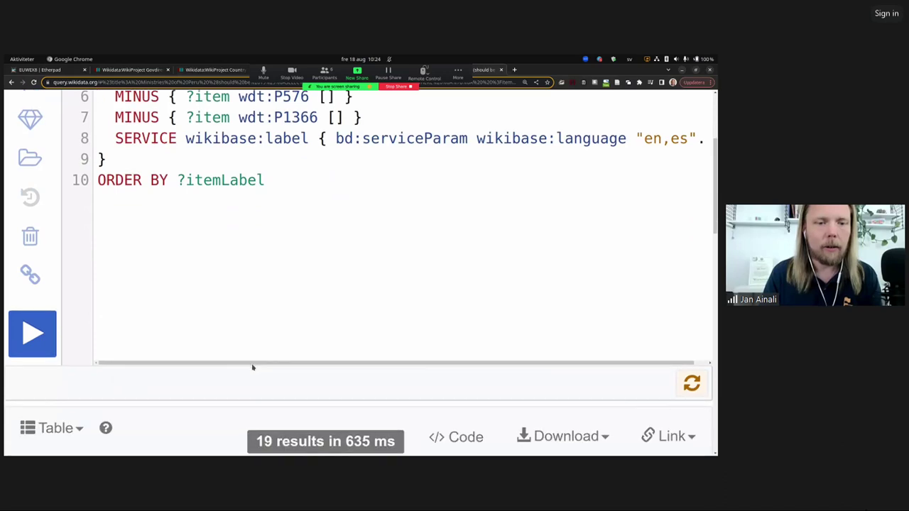
scroll(254, 366, "down", 3)
scroll(333, 320, "down", 1)
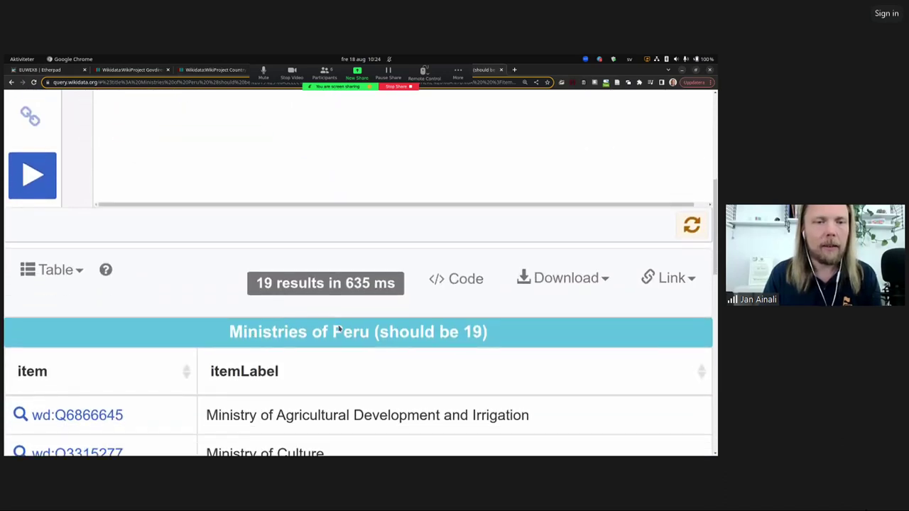
scroll(339, 329, "down", 3)
scroll(339, 328, "down", 7)
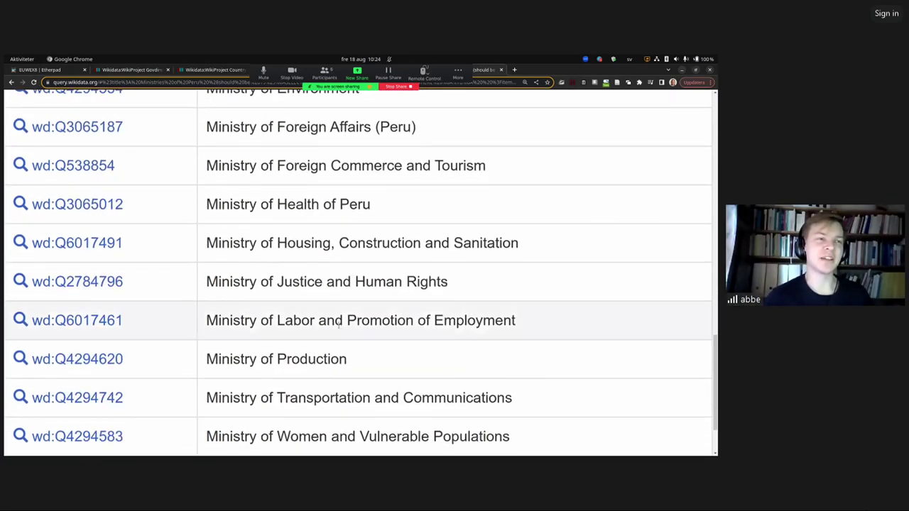
scroll(340, 327, "down", 2)
scroll(340, 329, "up", 3)
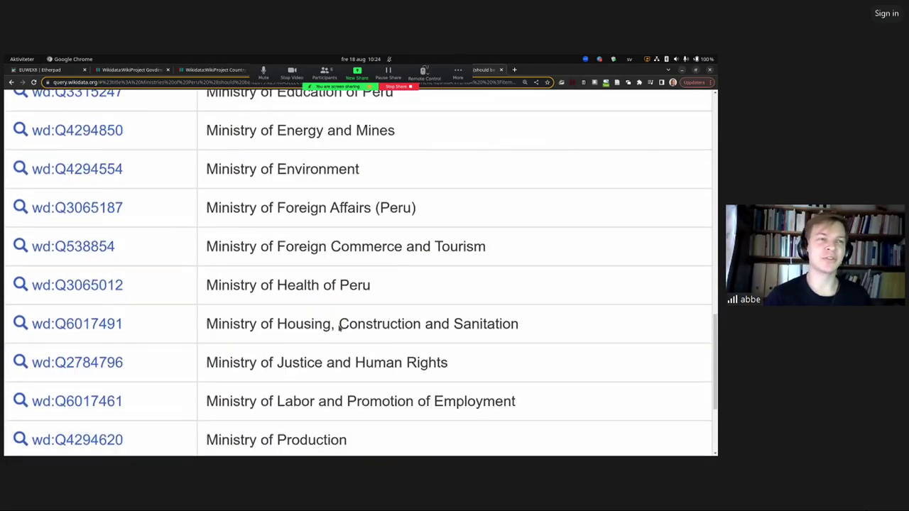
scroll(339, 328, "up", 12)
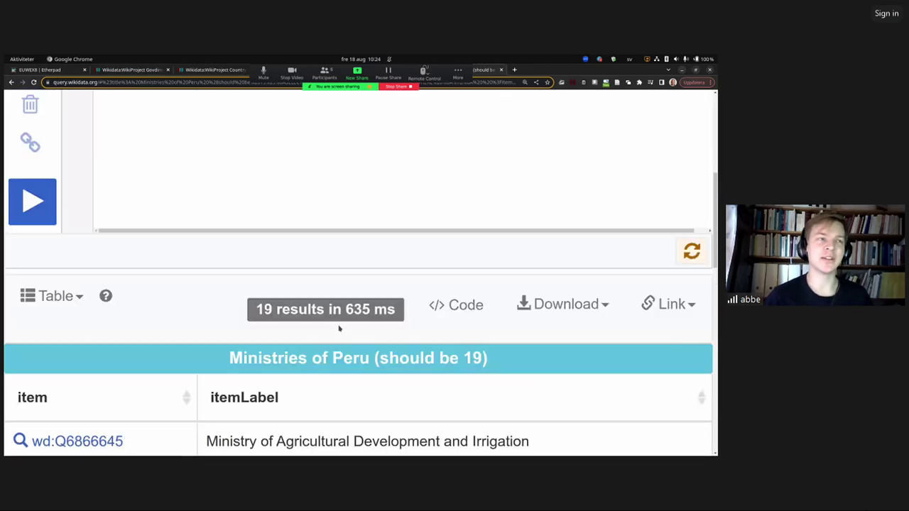
scroll(339, 328, "up", 4)
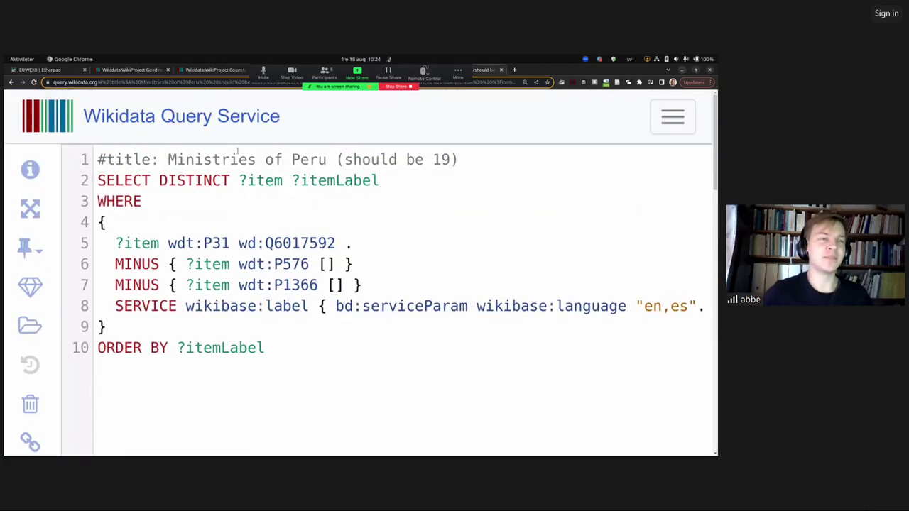
Step: Select the query's title line and the 19 result count to check them
triple_click(186, 158)
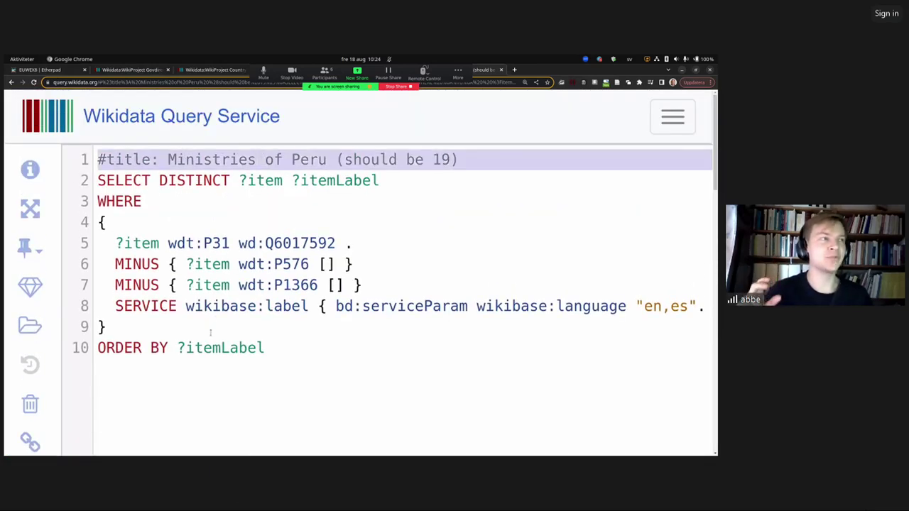
scroll(168, 368, "down", 5)
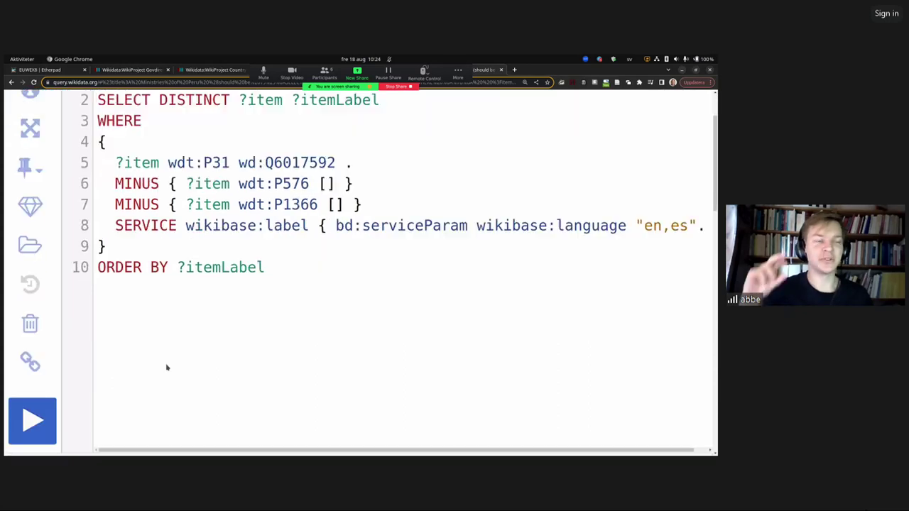
scroll(292, 353, "down", 2)
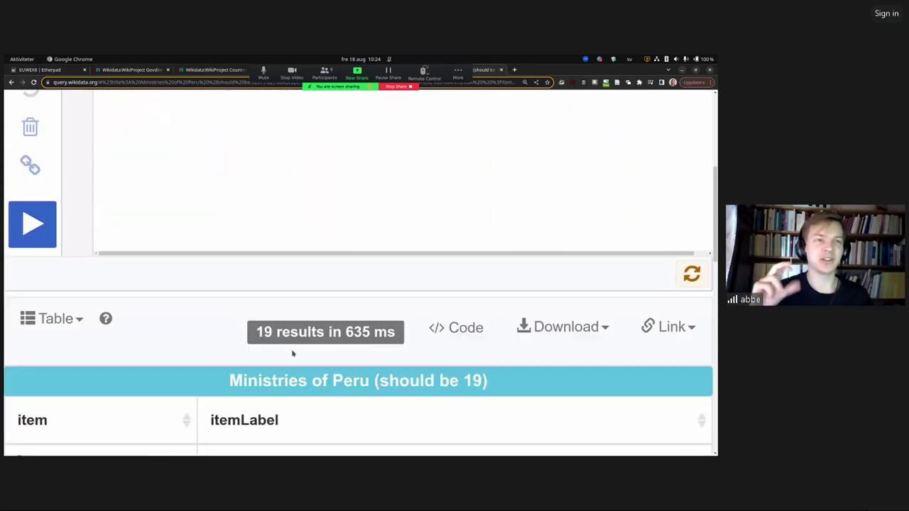
scroll(292, 353, "down", 1)
left_click_drag(489, 325, 464, 325)
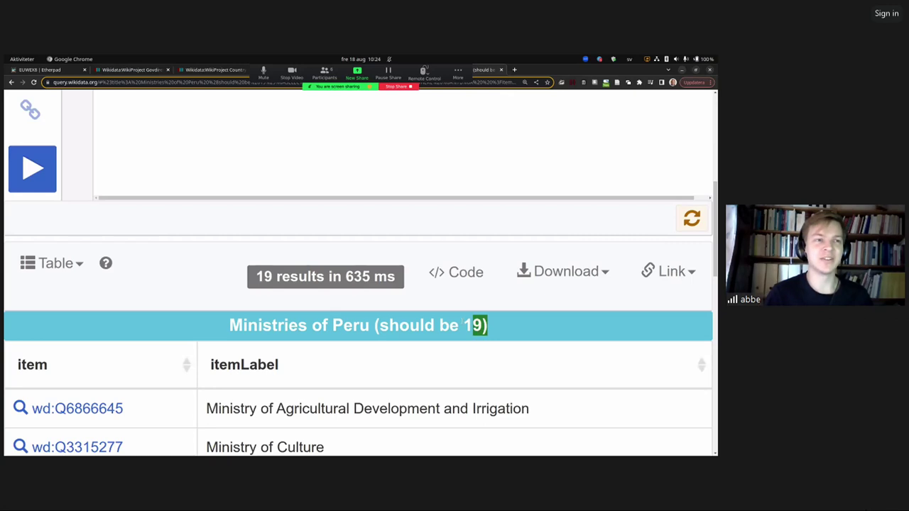
left_click(251, 276)
double_click(251, 277)
left_click(197, 281)
scroll(198, 280, "up", 2)
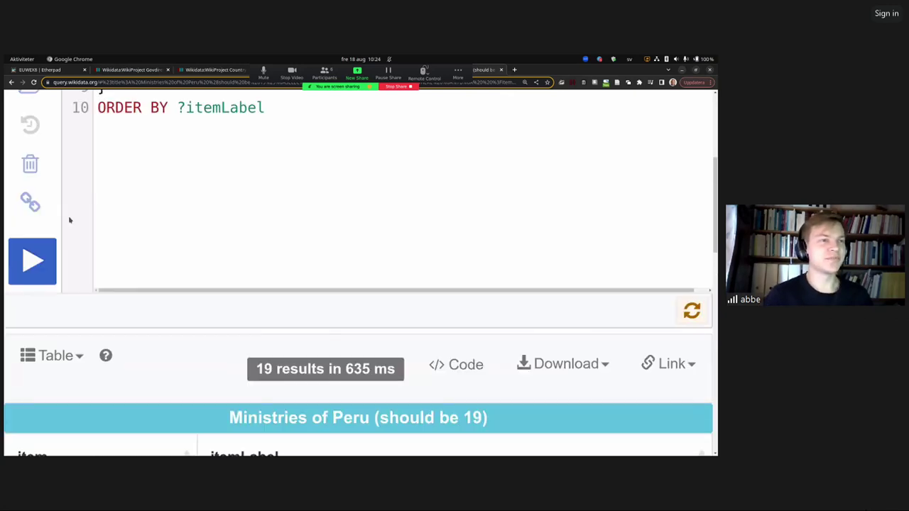
right_click(30, 203)
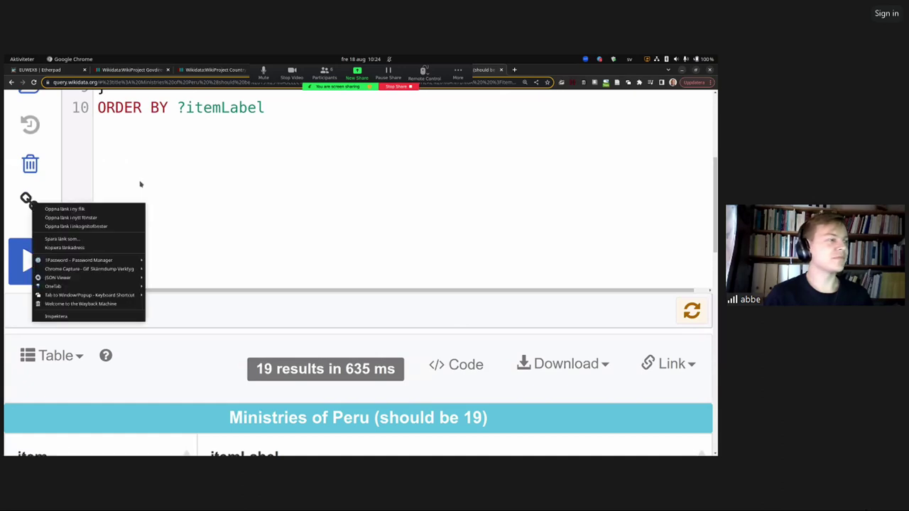
left_click(30, 203)
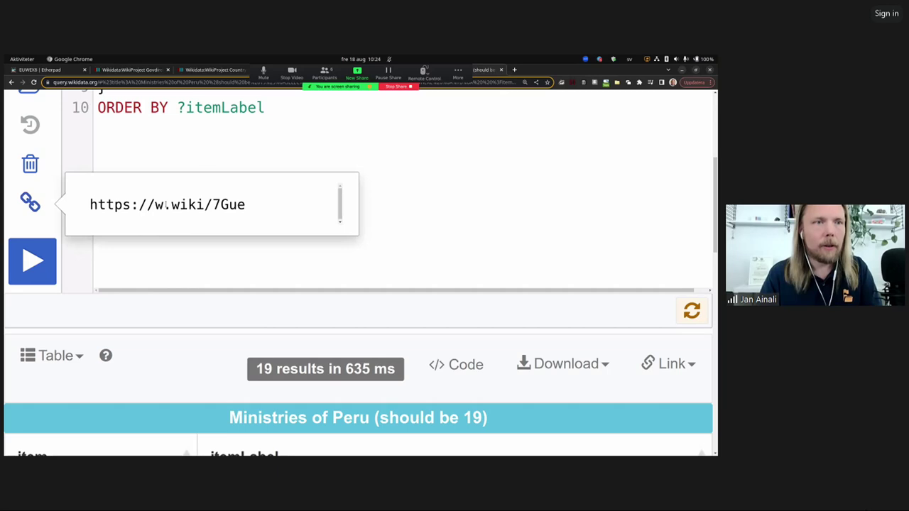
left_click(196, 114)
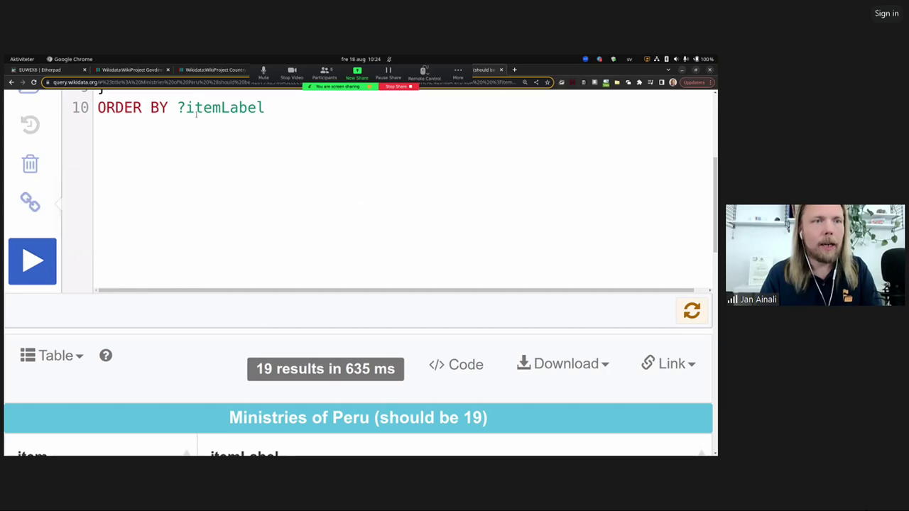
left_click(148, 72)
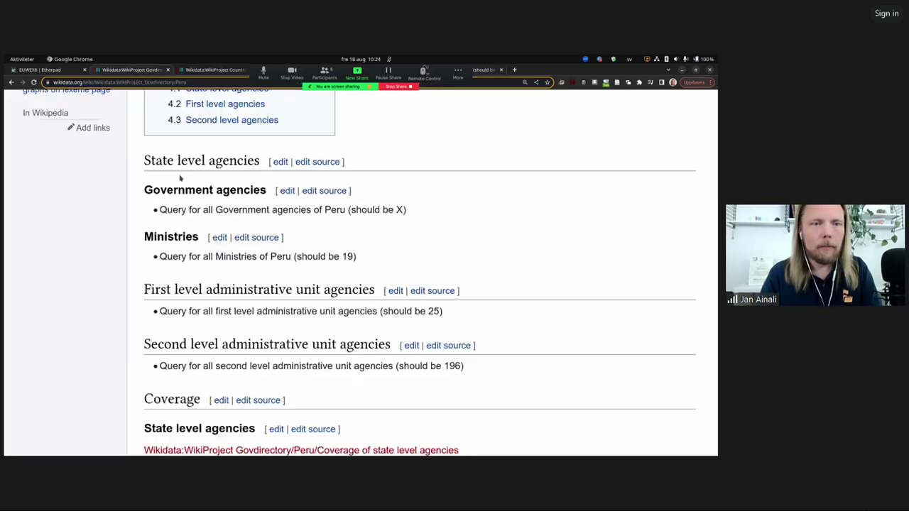
left_click(260, 242)
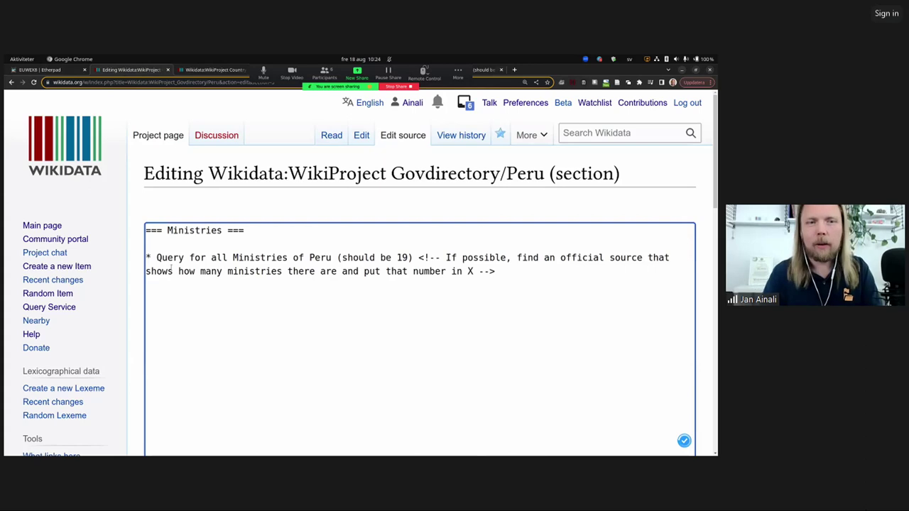
type("[https://w.wiki/7Gue")
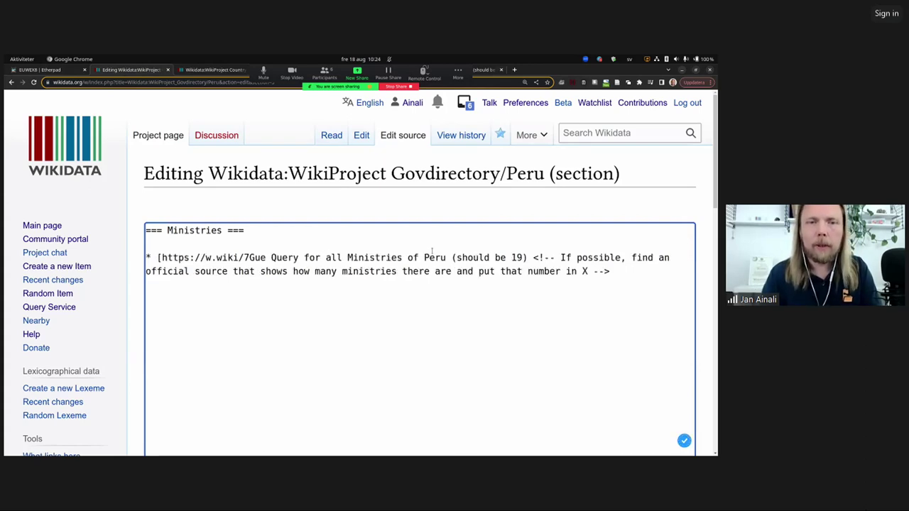
left_click(448, 257)
type("]")
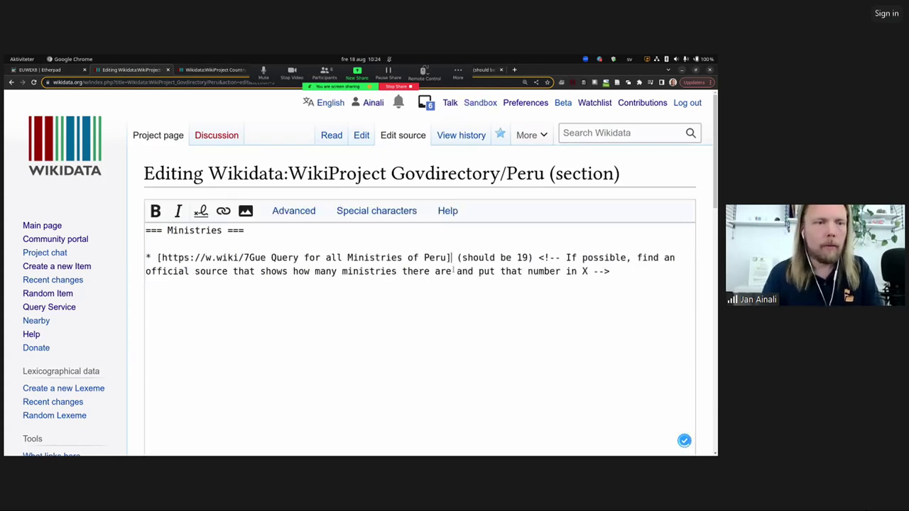
scroll(124, 296, "down", 2)
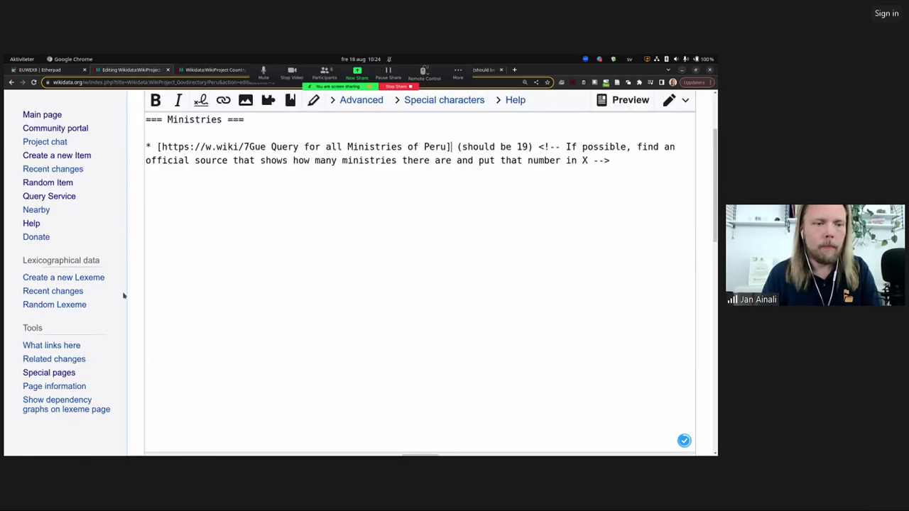
scroll(124, 296, "down", 3)
left_click(197, 413)
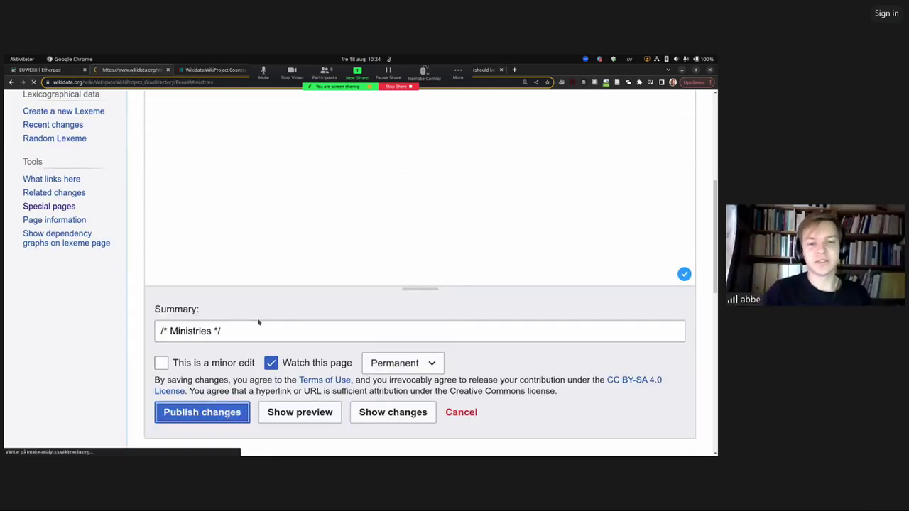
scroll(265, 319, "up", 1)
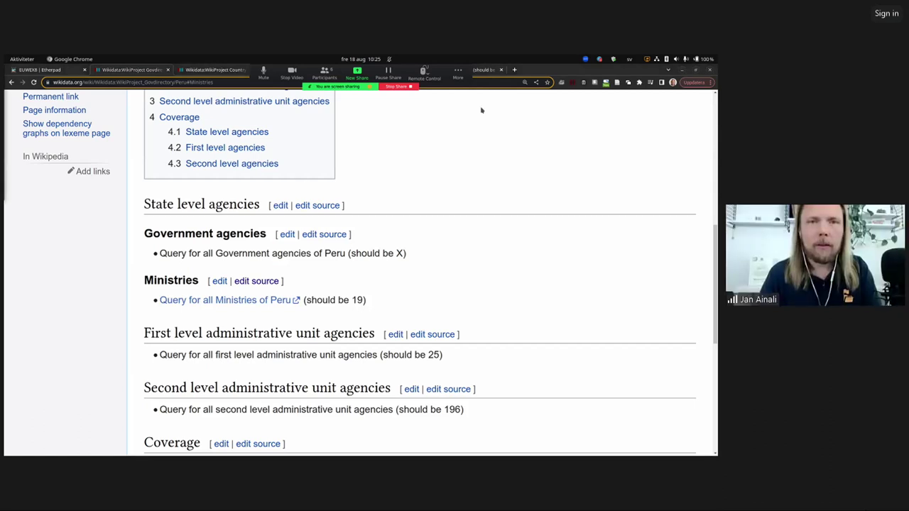
Step: Replace the ministries query in the editor with the Regions of Peru query
left_click(485, 72)
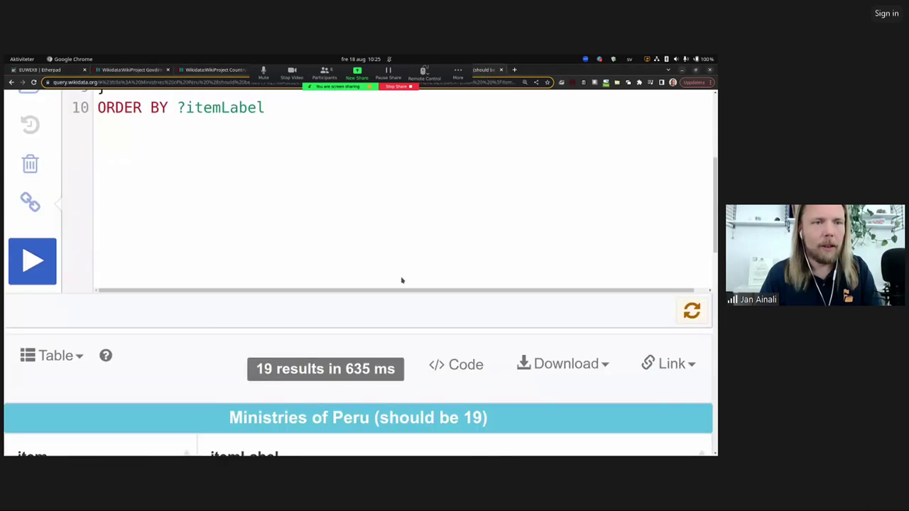
scroll(401, 281, "up", 2)
scroll(399, 292, "up", 2)
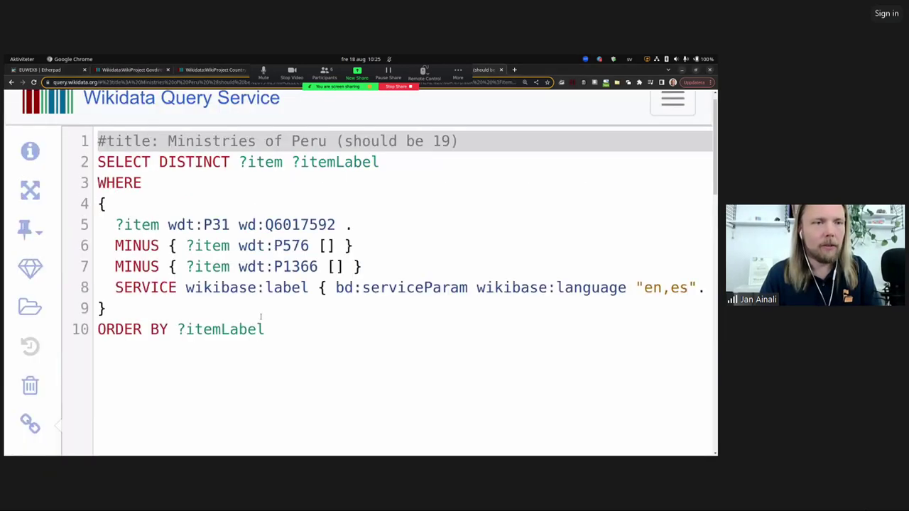
left_click(265, 329)
key("ctrl+a")
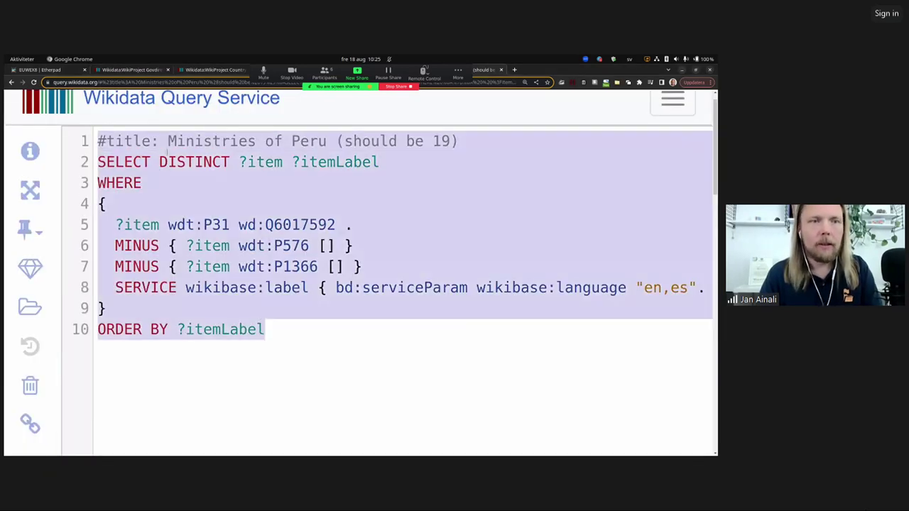
type("#title: Regions of Peru (should be 25) SELECT DISTINCT ?item ?itemLabel WHERE {   ?item wdt:P31 wd:Q861184 .   MINUS { ?item wdt:P576 [] }   SERVICE wikibase:label { bd:serviceParam wikibase:language \"en,es\". } }")
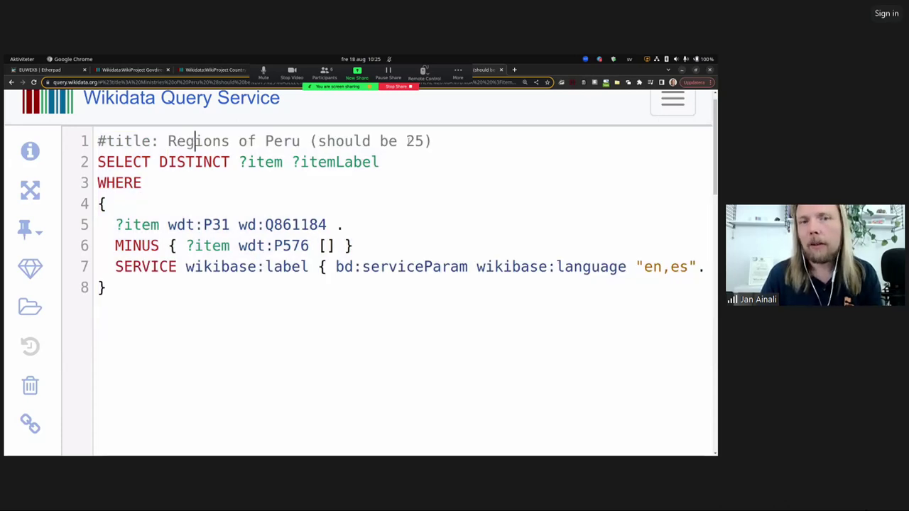
Step: Check what item Q861184 is and review the 25 region results
left_click(283, 225)
mouse_move(284, 224)
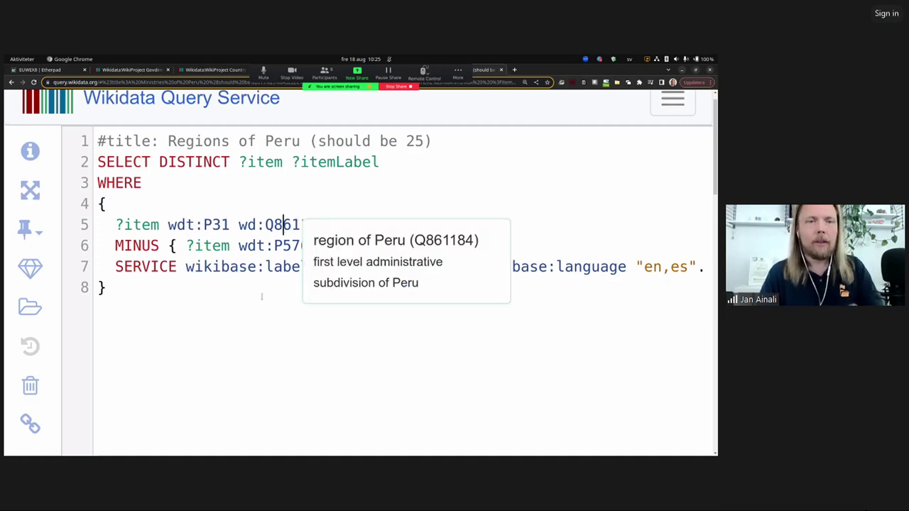
scroll(72, 358, "down", 1)
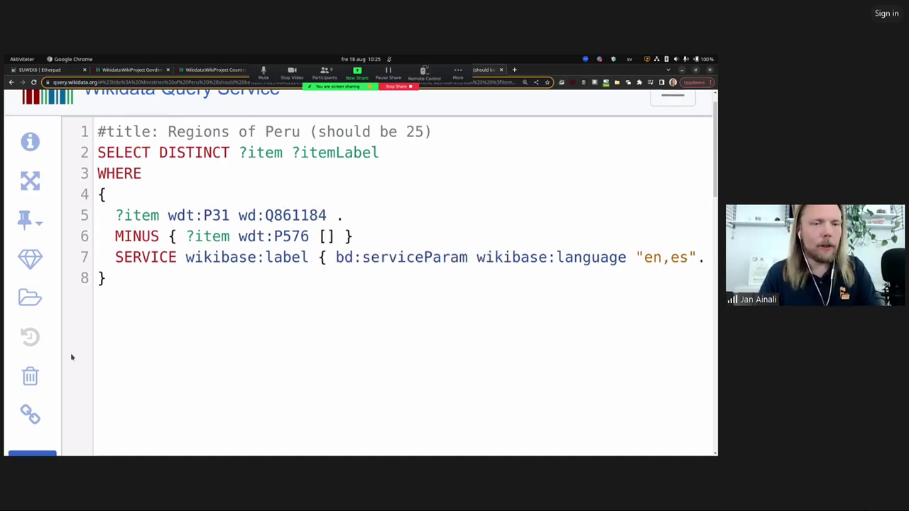
scroll(72, 357, "down", 3)
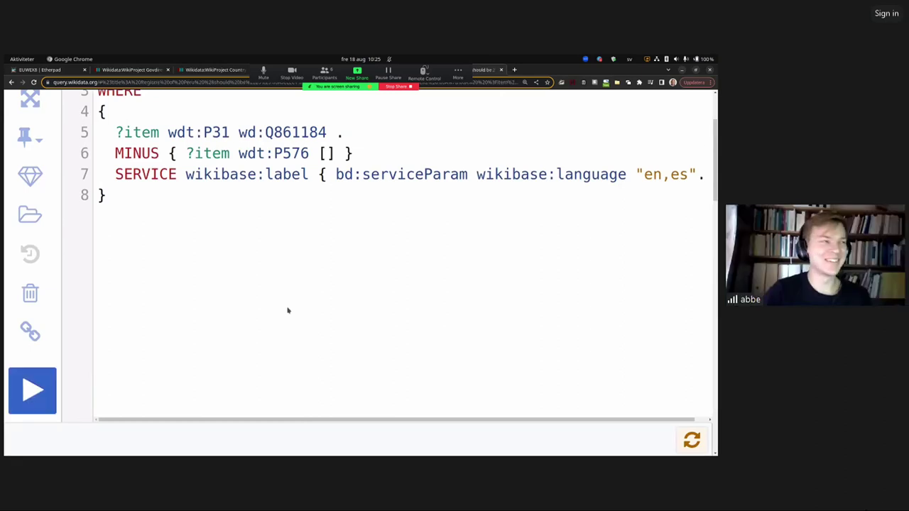
scroll(288, 310, "down", 7)
scroll(289, 310, "down", 3)
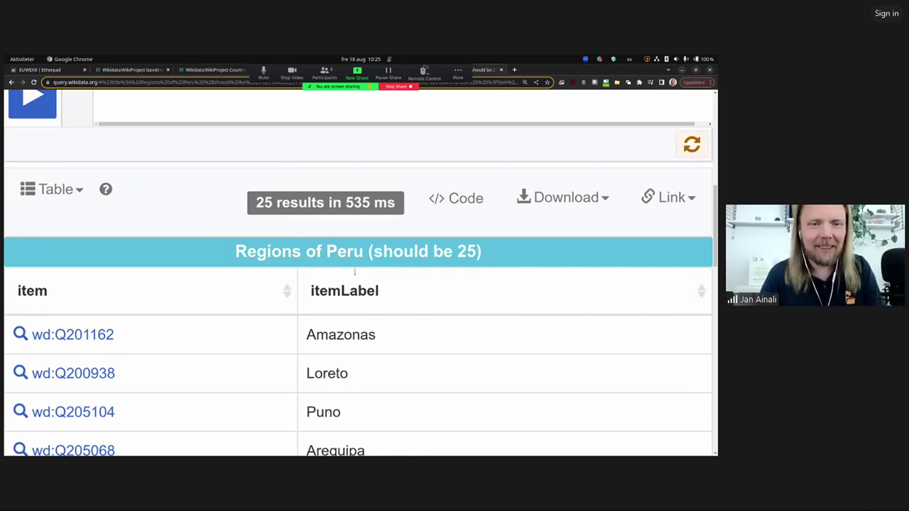
scroll(355, 272, "down", 7)
scroll(384, 344, "down", 3)
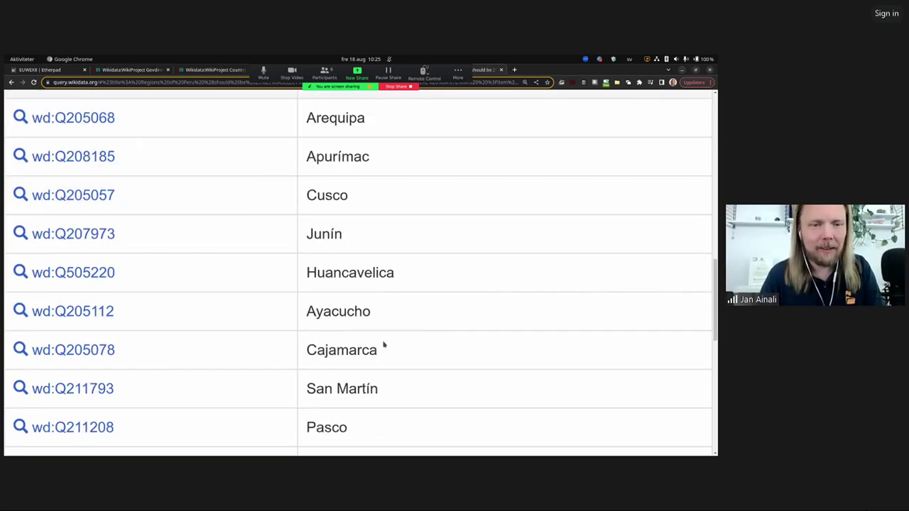
scroll(383, 344, "down", 8)
scroll(383, 345, "up", 1)
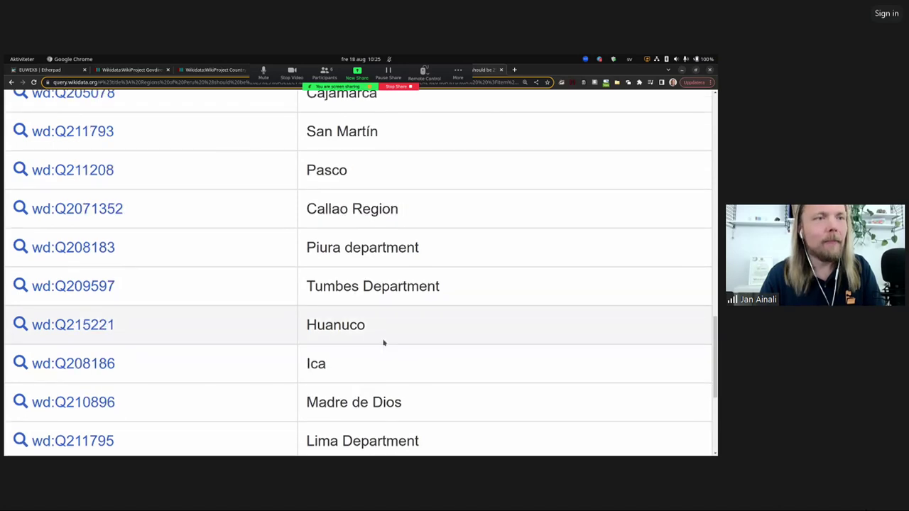
scroll(383, 344, "up", 6)
scroll(383, 343, "up", 12)
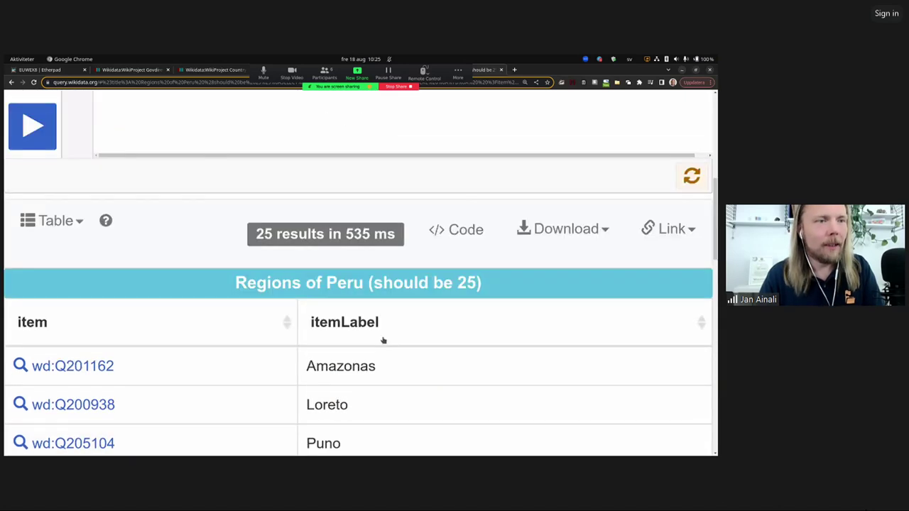
scroll(383, 341, "up", 3)
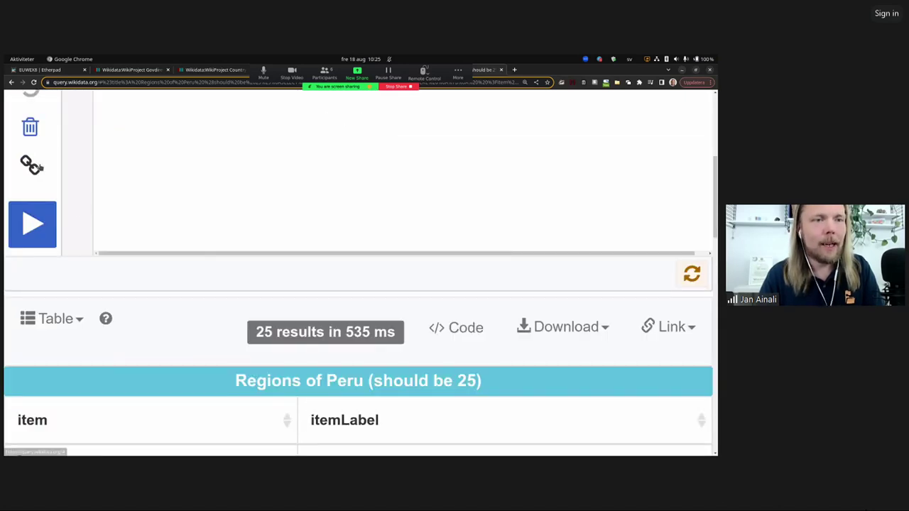
left_click(29, 165)
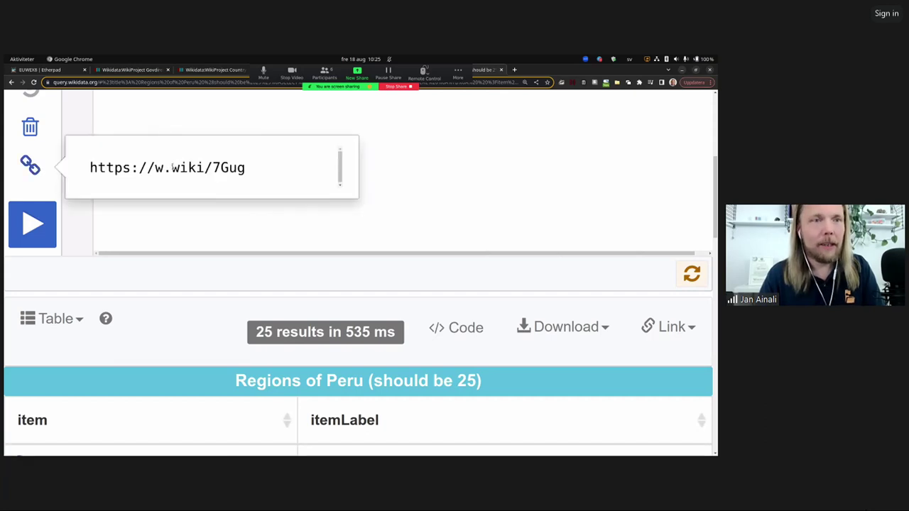
left_click(174, 167)
key("ctrl+c")
left_click(141, 72)
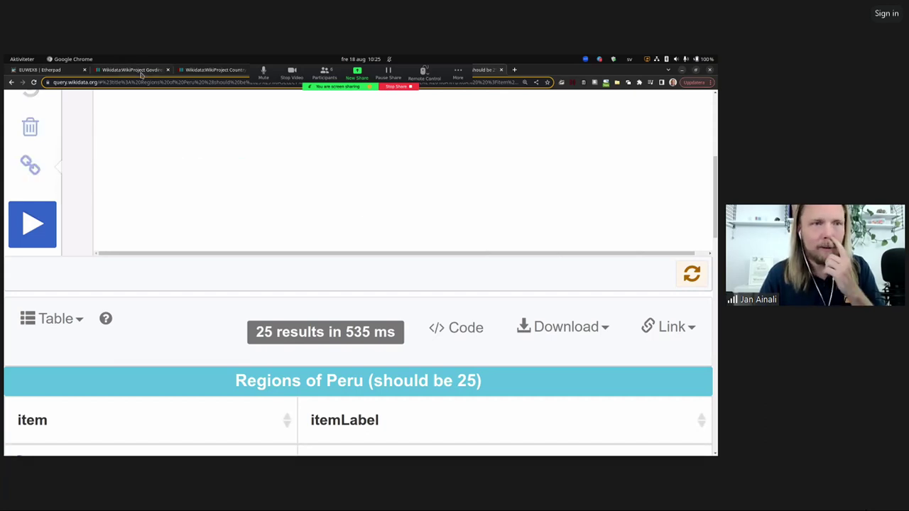
scroll(445, 243, "down", 2)
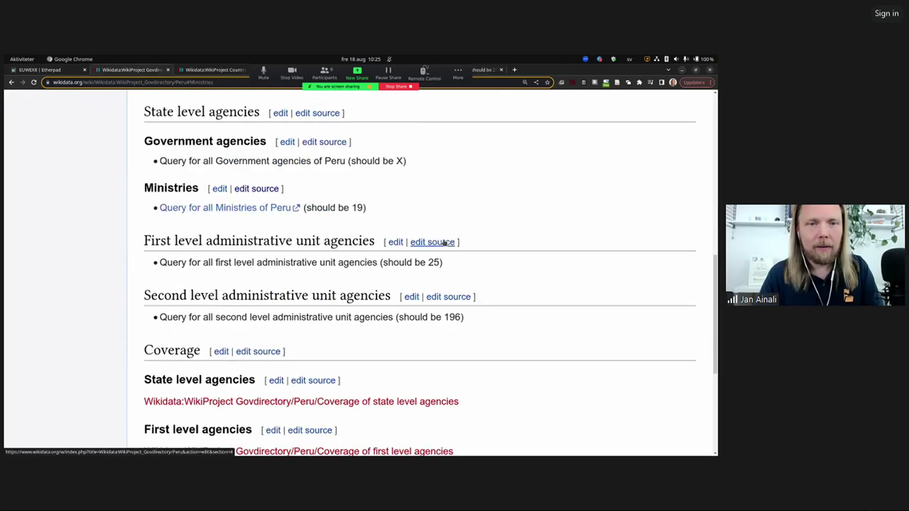
left_click(444, 242)
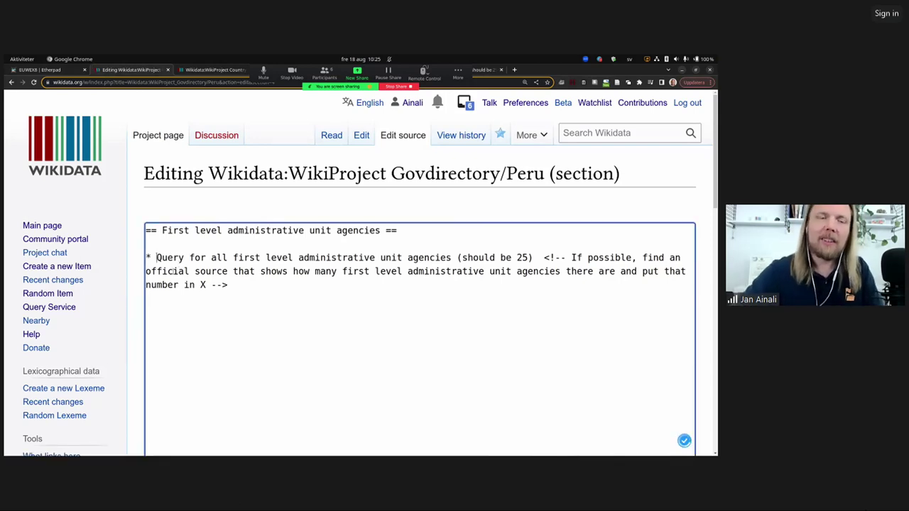
type("[")
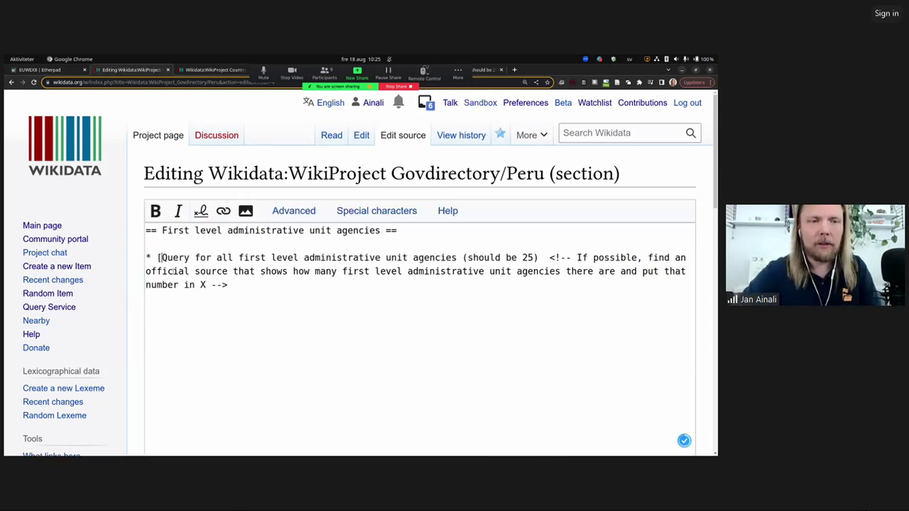
key("ctrl+v")
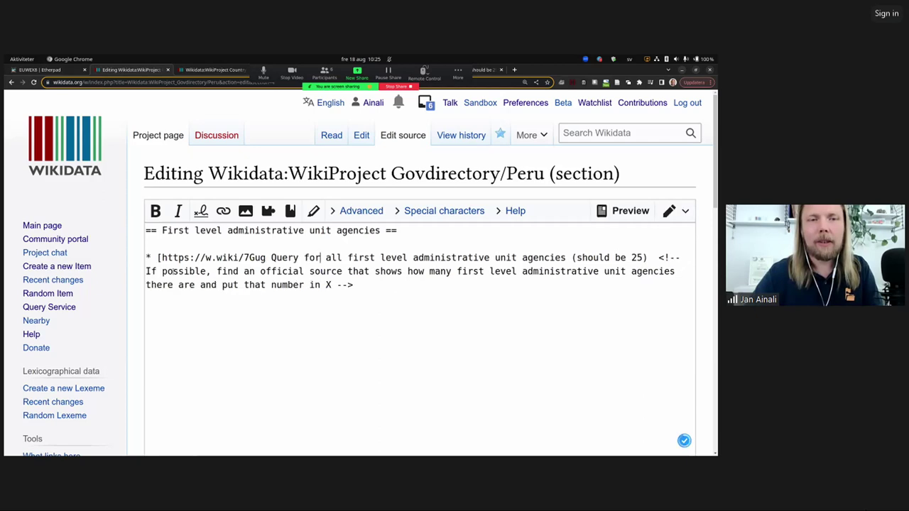
key("ctrl+Right")
key("ctrl+Right")
left_click(348, 258)
key("ctrl+shift+Right")
key("ctrl+shift+Right")
key("ctrl+shift+Right")
key("ctrl+shift+Right")
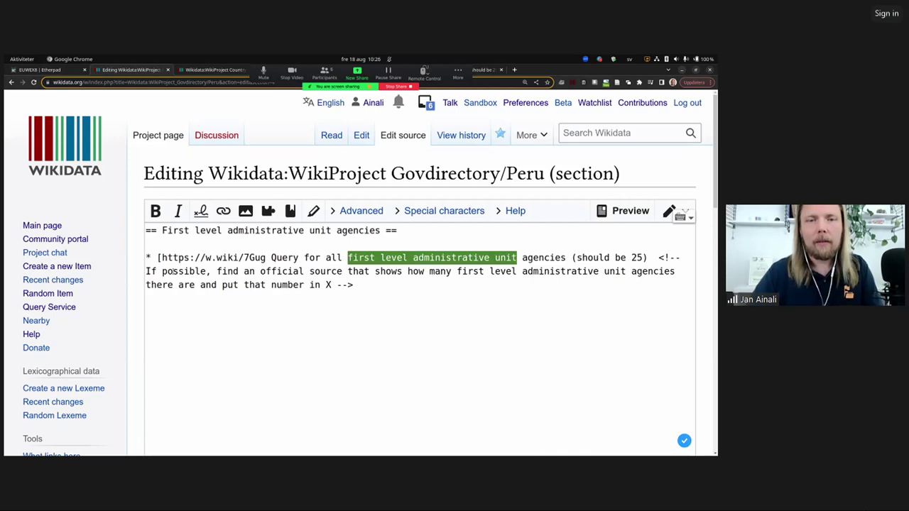
key("ctrl+shift+Right")
type("re")
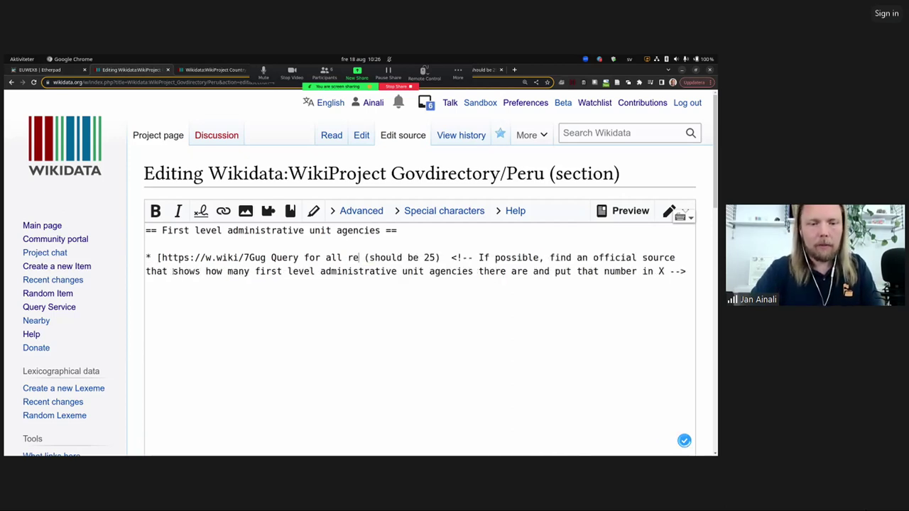
type("gions")
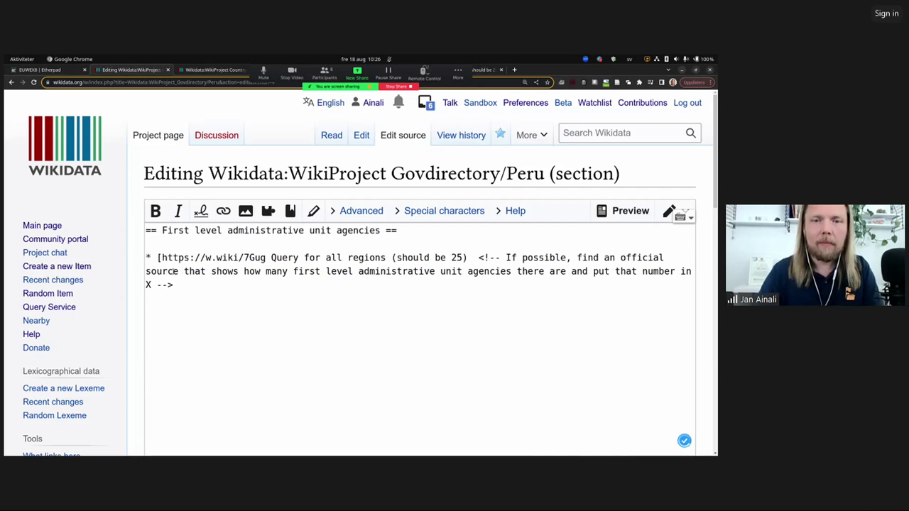
type("]")
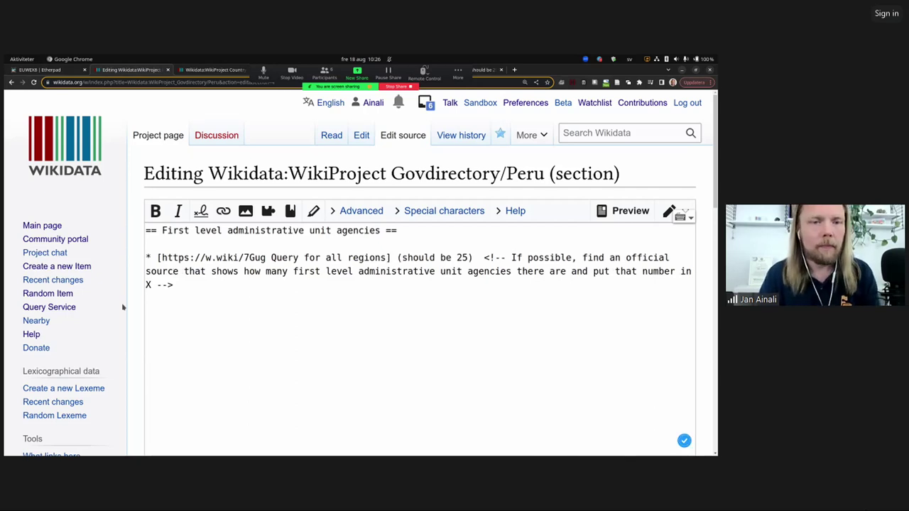
Step: Publish the edited First level section
scroll(122, 307, "down", 2)
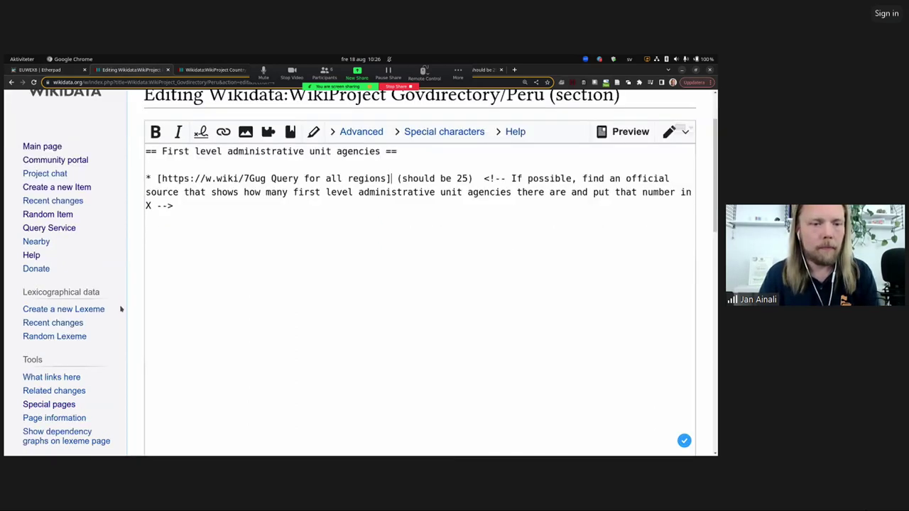
scroll(120, 309, "down", 4)
scroll(128, 363, "down", 3)
left_click(189, 377)
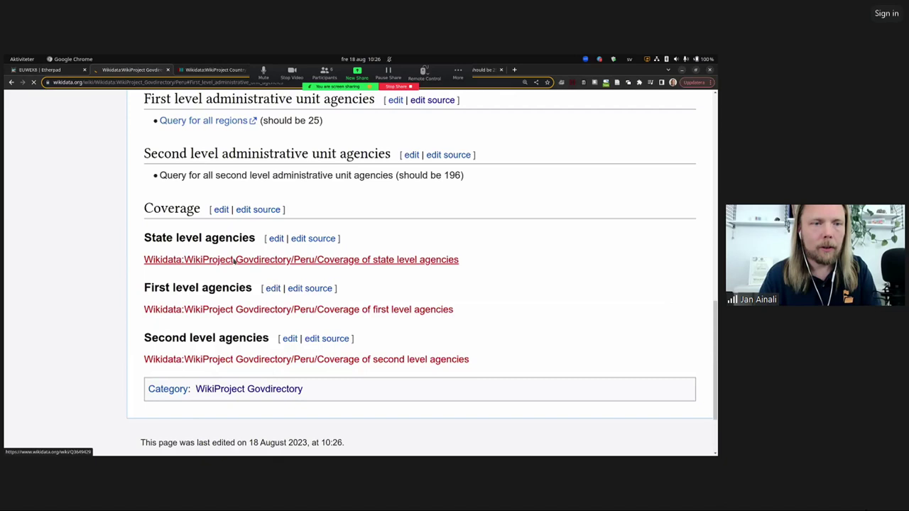
Step: Leave the Peru project page for the EUWEX8 Etherpad session notes
scroll(233, 261, "down", 1)
scroll(228, 257, "up", 3)
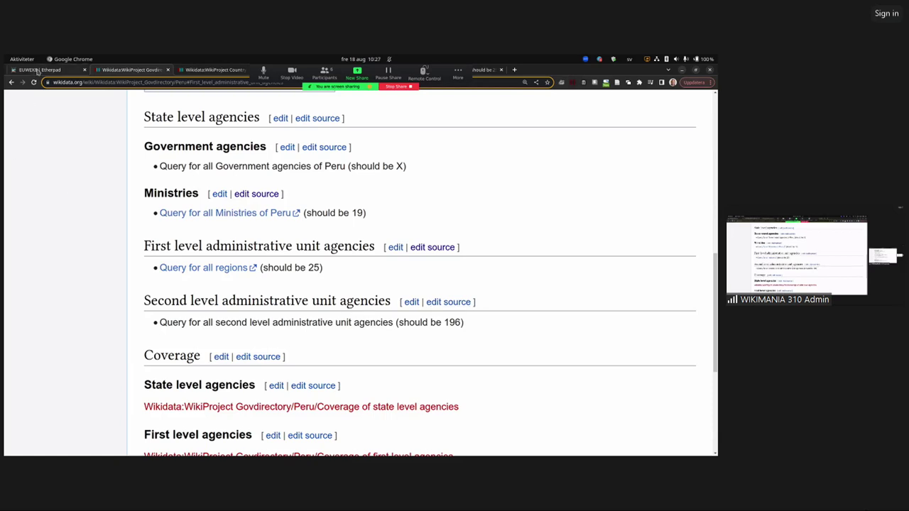
mouse_move(38, 72)
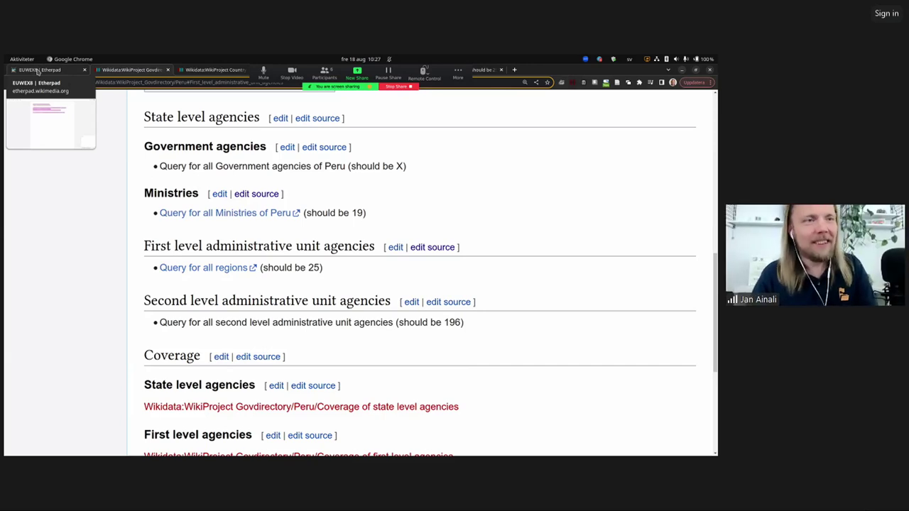
left_click(38, 70)
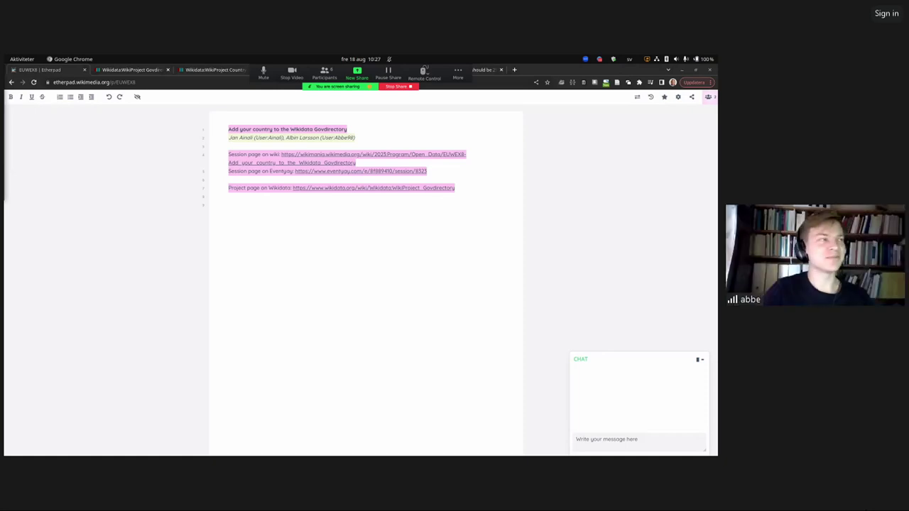
Step: Replace the regions query with the Provinces of Peru query and run it (196 results)
left_click(483, 69)
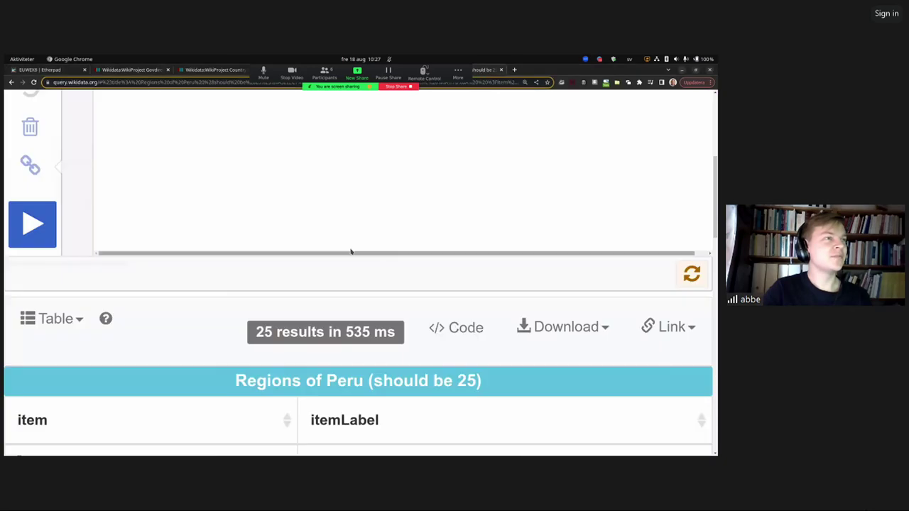
scroll(286, 201, "up", 10)
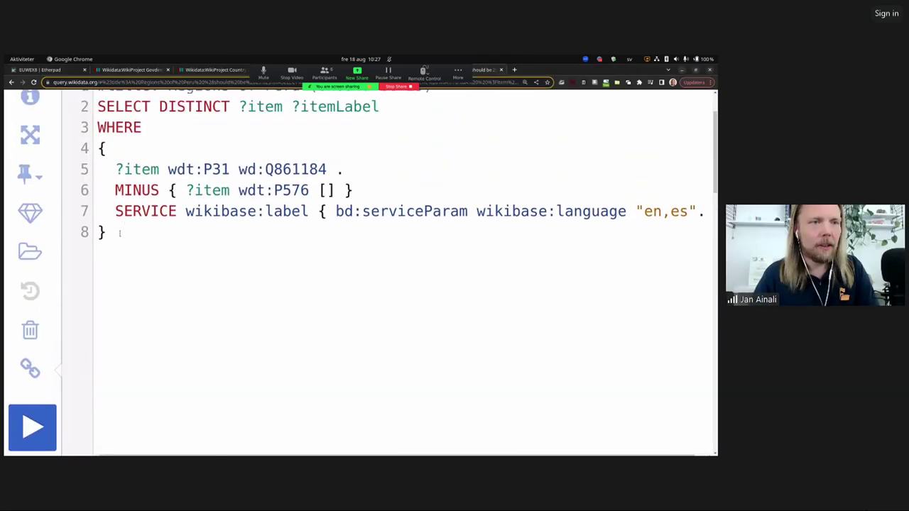
key("ctrl+a")
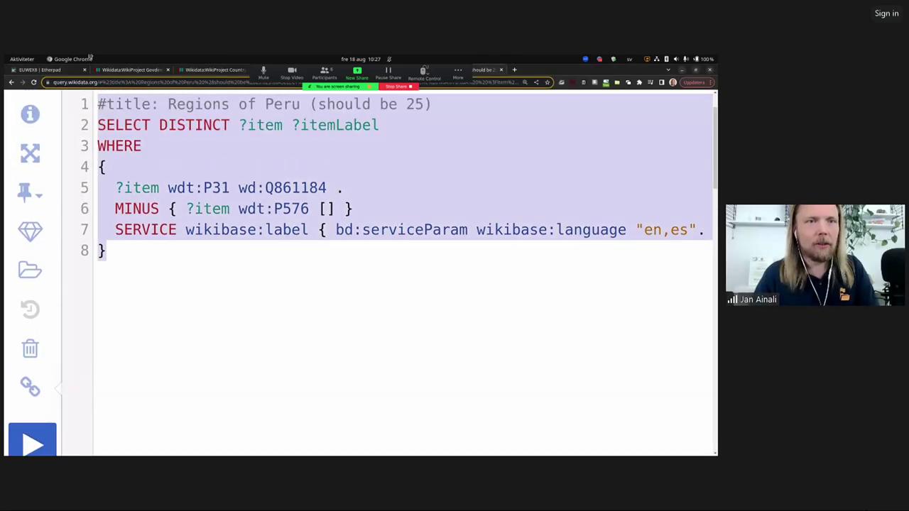
type("#title: Provinces of Peru (should be 196) SELECT DISTINCT ?item ?itemLabel WHERE {   ?item wdt:P31 wd:Q509686 .   MINUS { ?item wdt:P576 [] }   SERVICE wikibase:label { bd:serviceParam wikibase:language \"en,es\". } }")
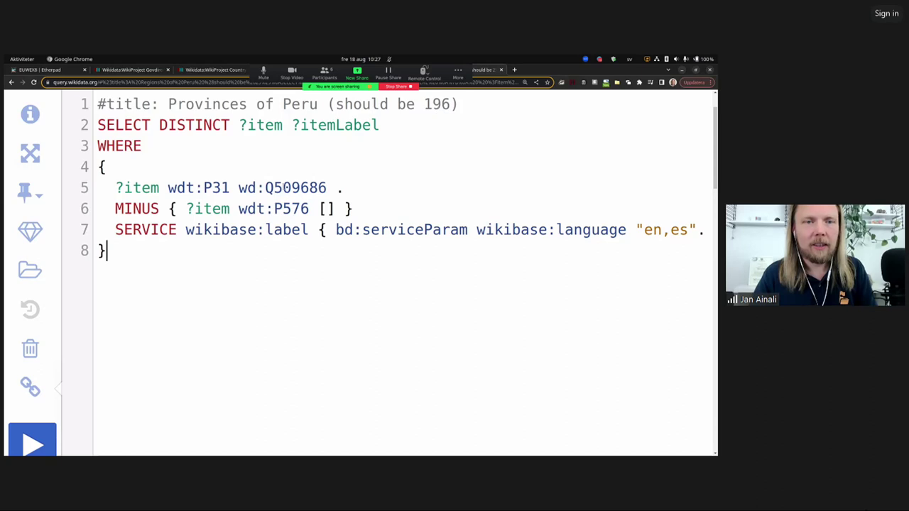
mouse_move(284, 188)
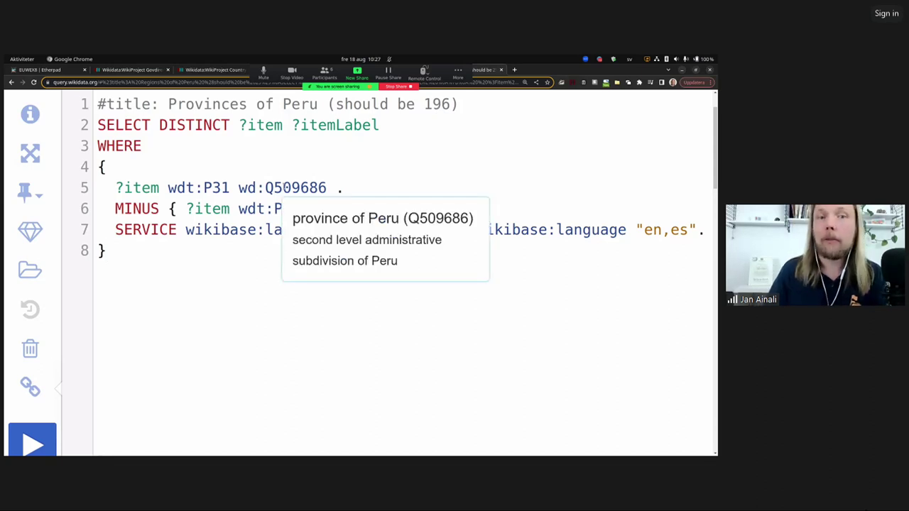
left_click(49, 425)
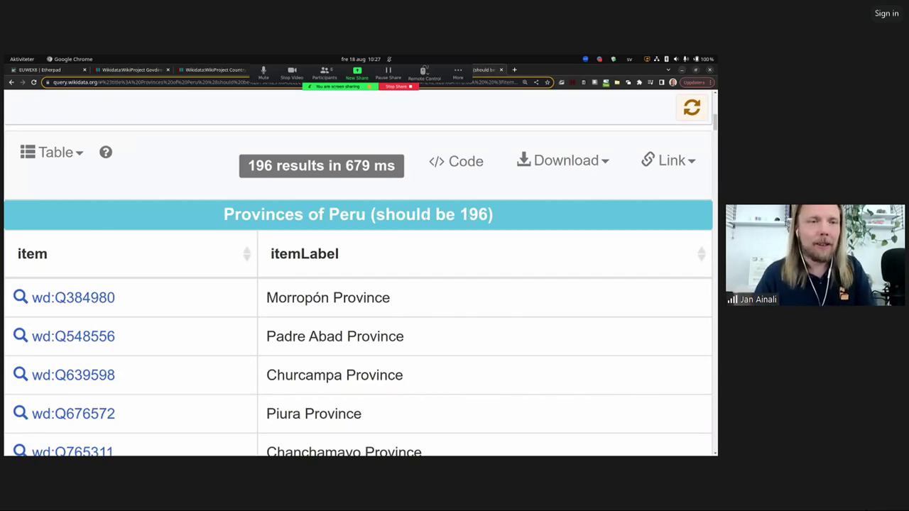
scroll(357, 257, "up", 2)
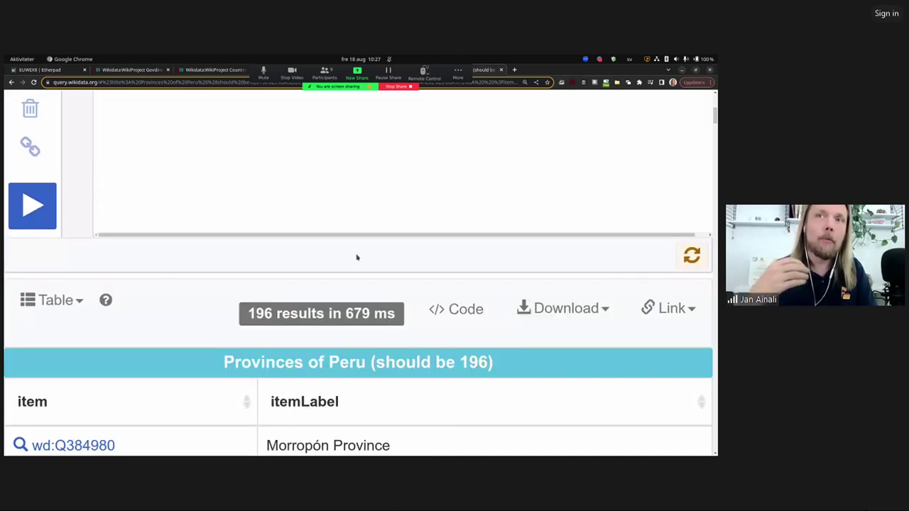
scroll(358, 257, "up", 1)
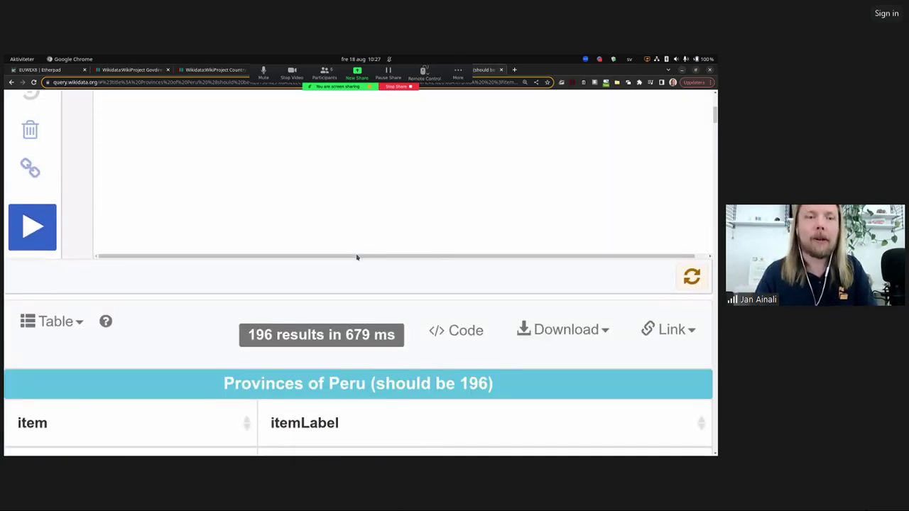
scroll(357, 257, "up", 1)
scroll(357, 257, "up", 1)
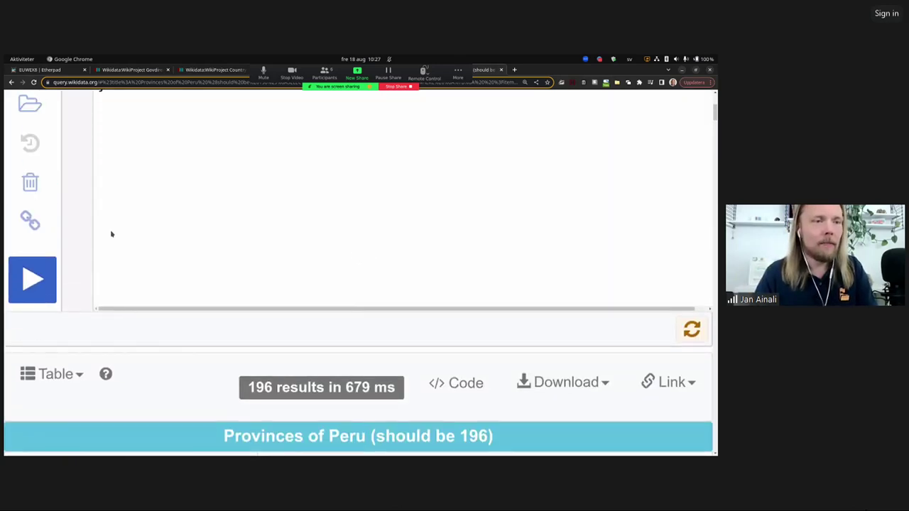
left_click(30, 220)
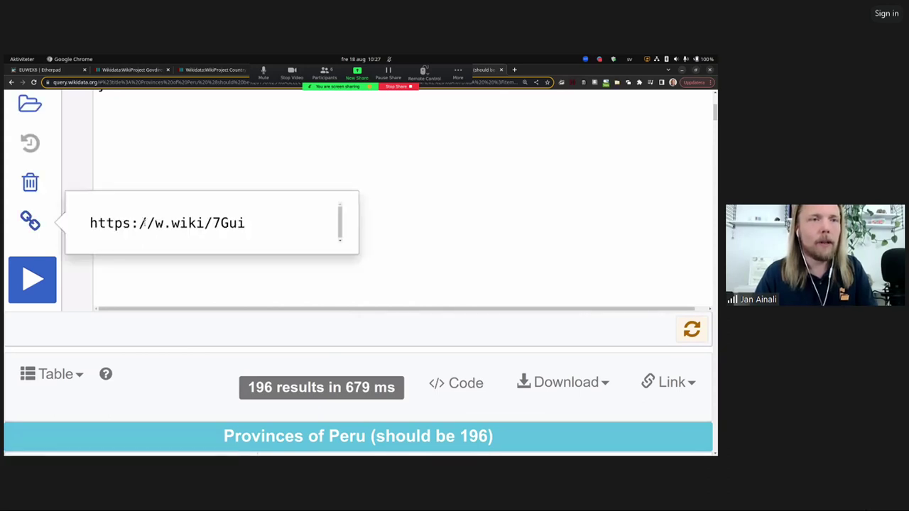
left_click(143, 72)
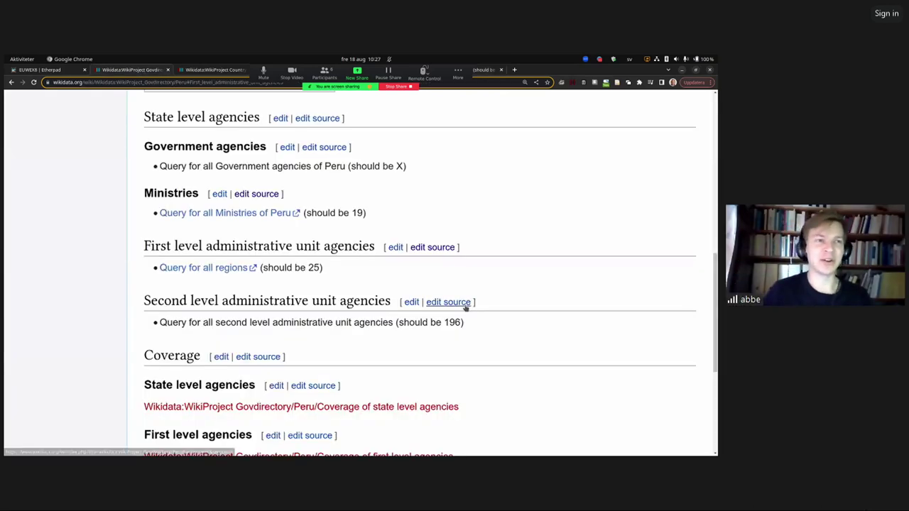
left_click(465, 304)
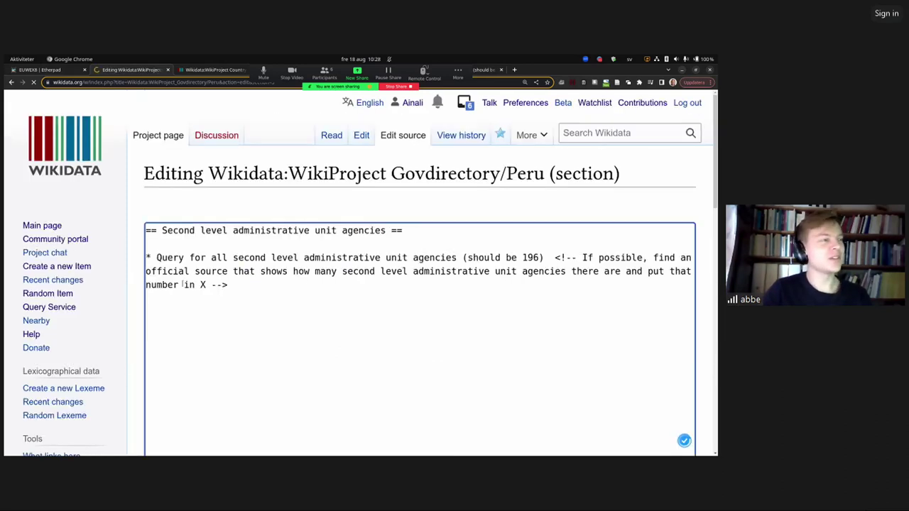
type("[")
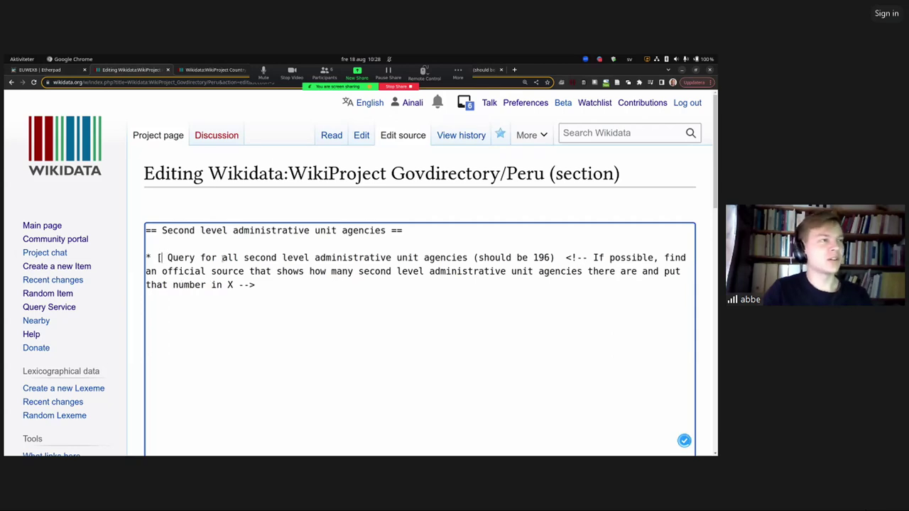
type("https://w.wiki/7Gui")
left_click_drag(347, 258, 573, 254)
type("prov")
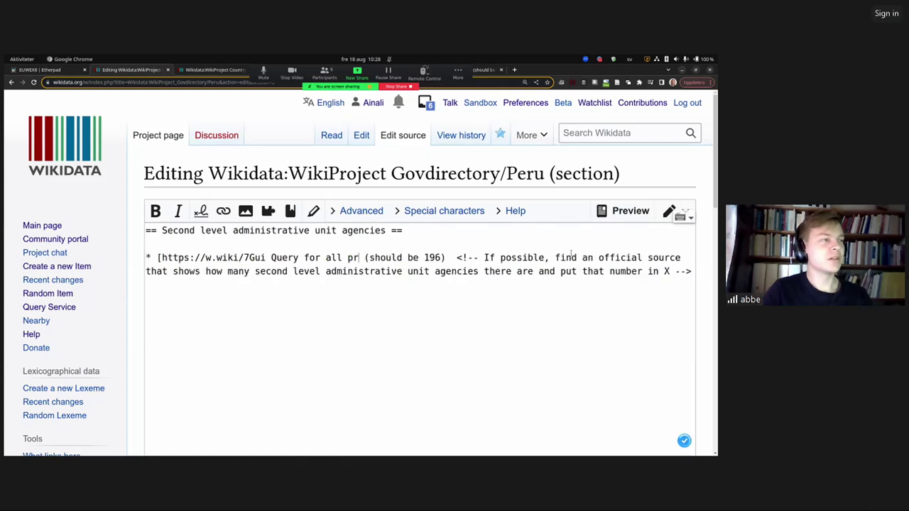
type("inces")
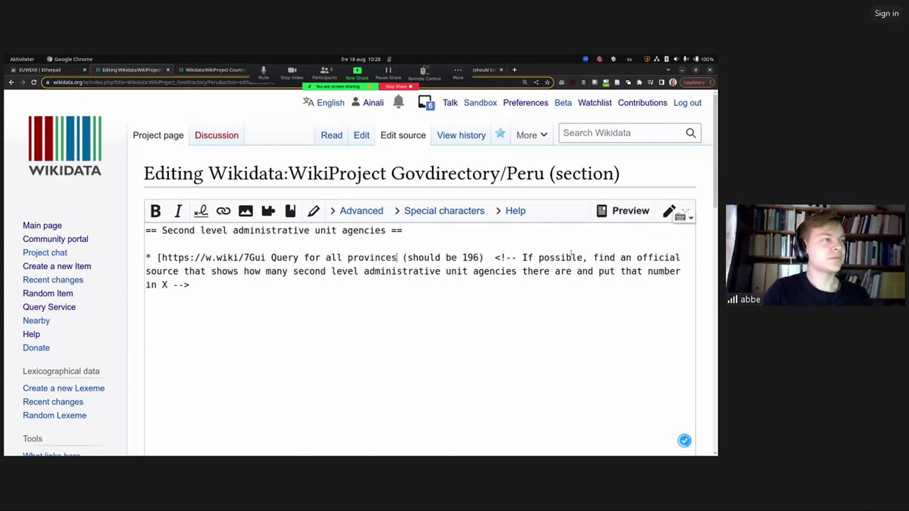
type("]")
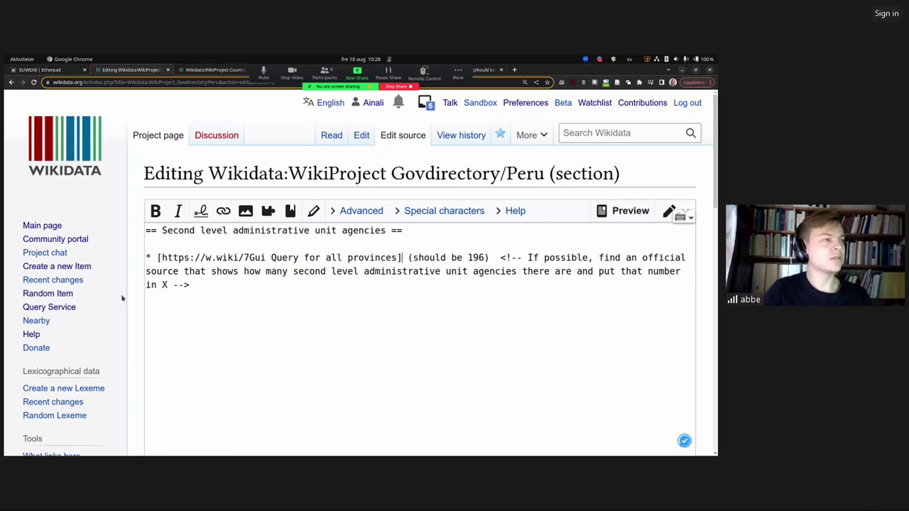
key("alt+shift+s")
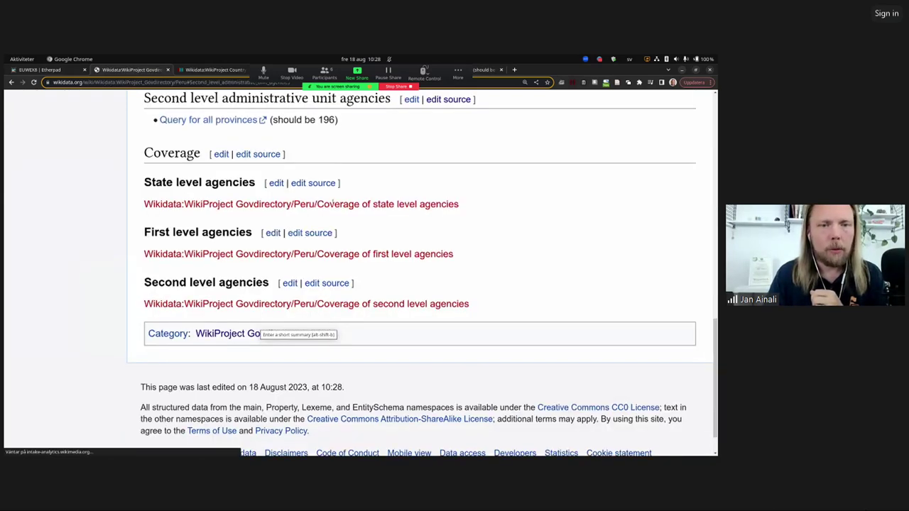
scroll(338, 193, "up", 3)
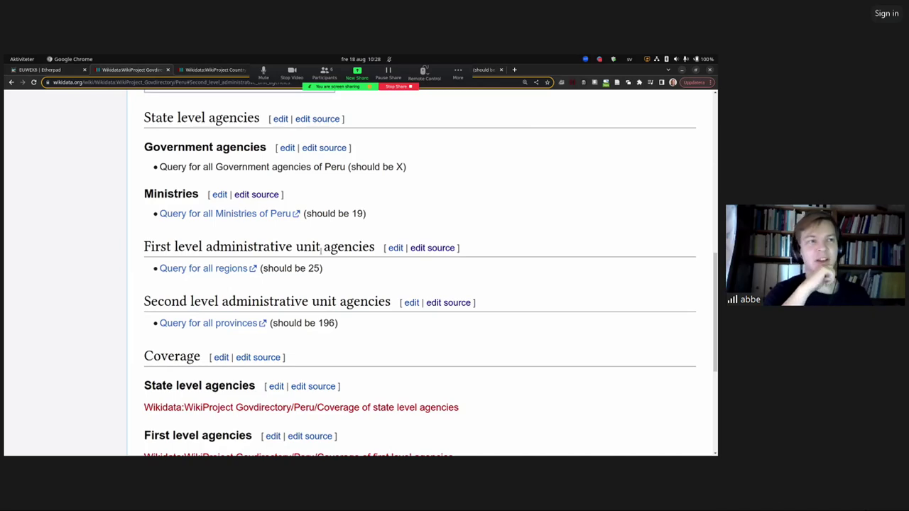
scroll(323, 252, "up", 1)
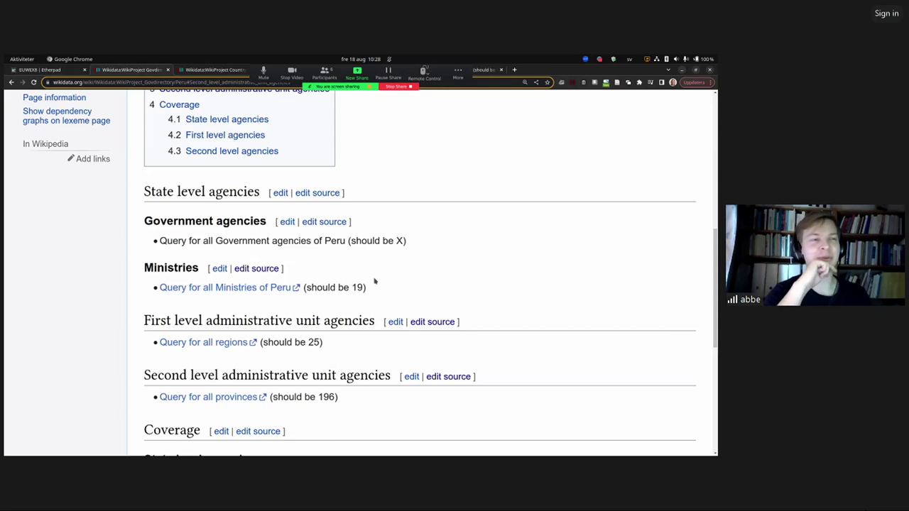
scroll(374, 281, "down", 1)
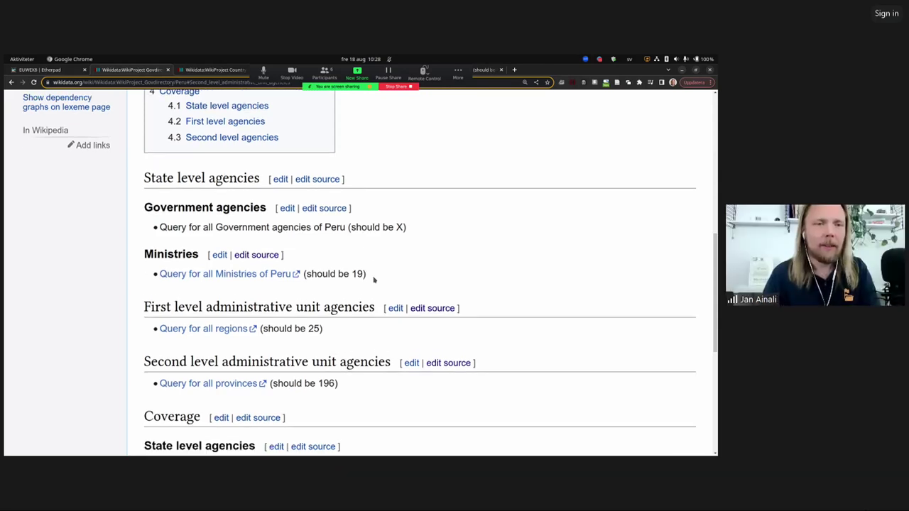
scroll(375, 280, "down", 1)
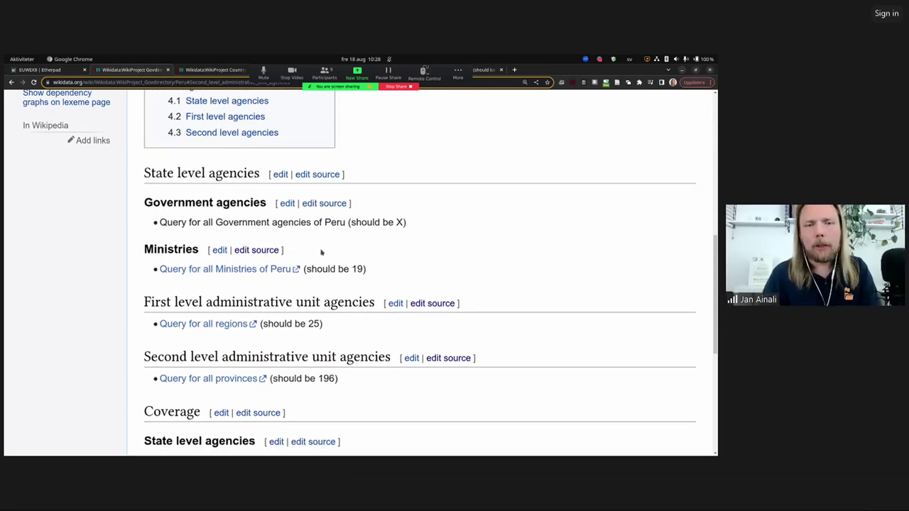
left_click_drag(406, 223, 217, 230)
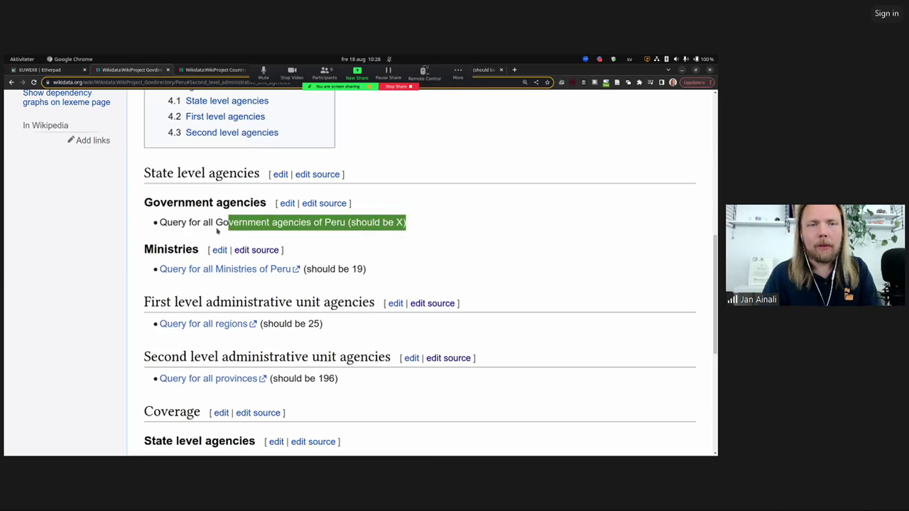
left_click(198, 232)
left_click_drag(407, 223, 199, 226)
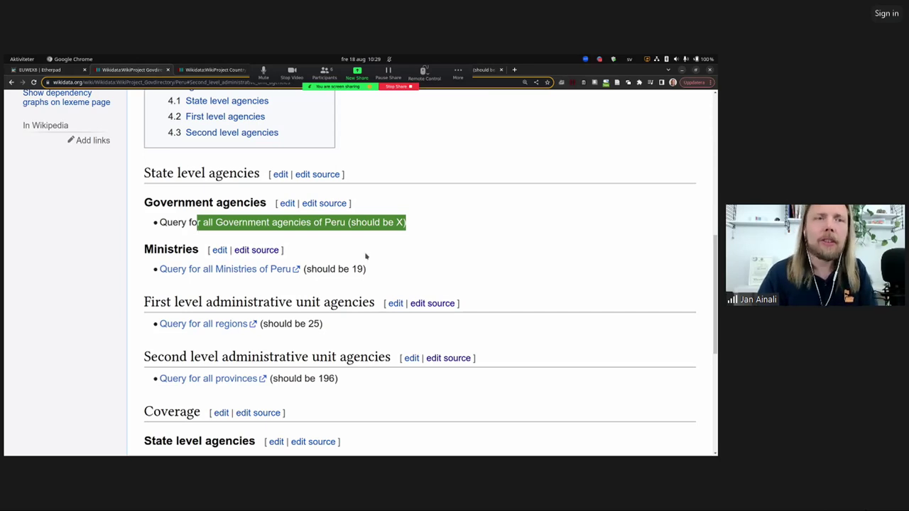
scroll(367, 255, "up", 1)
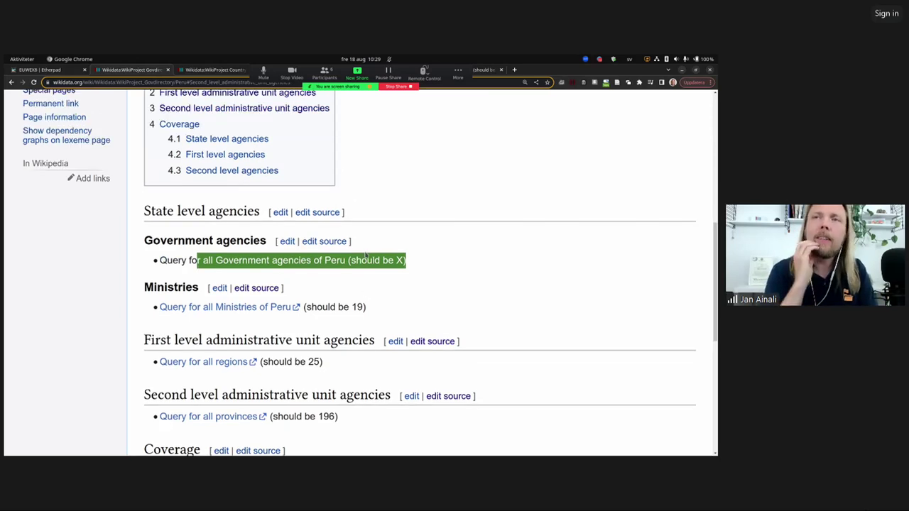
scroll(367, 255, "up", 1)
scroll(366, 255, "up", 1)
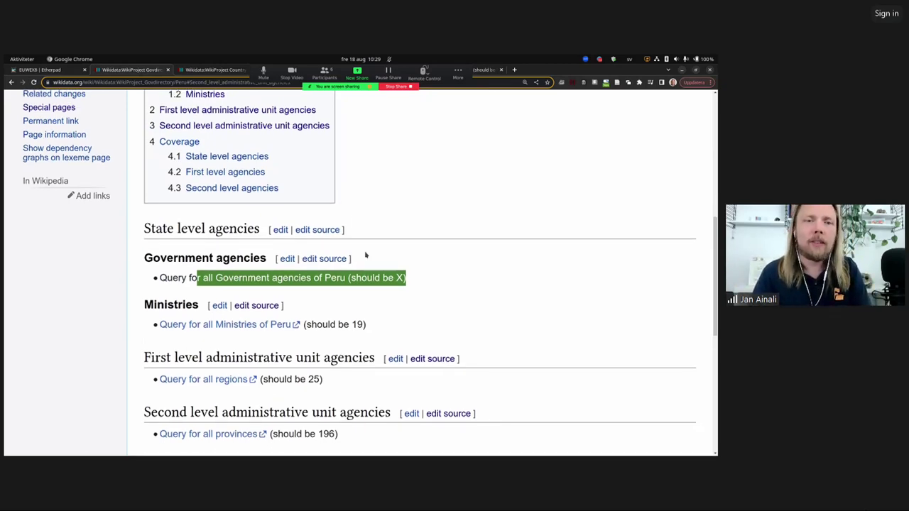
left_click(403, 260)
scroll(425, 270, "down", 1)
scroll(318, 268, "down", 1)
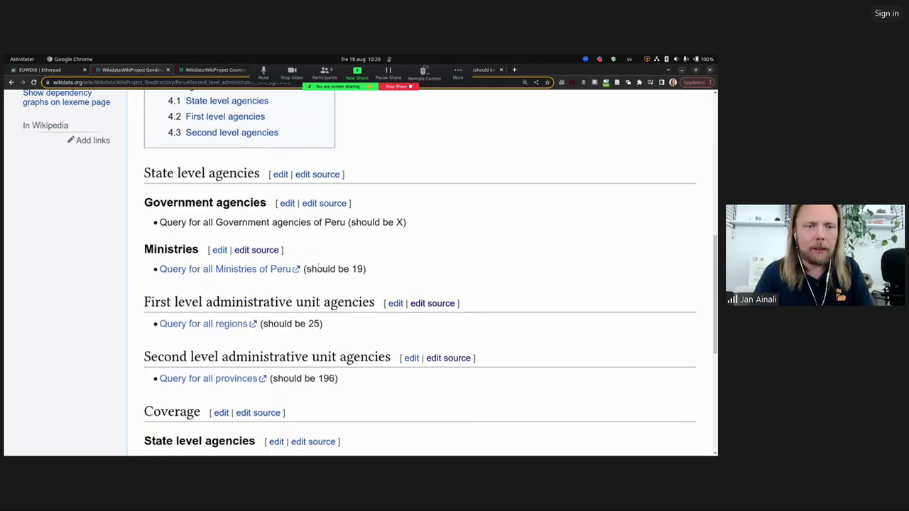
scroll(318, 269, "down", 1)
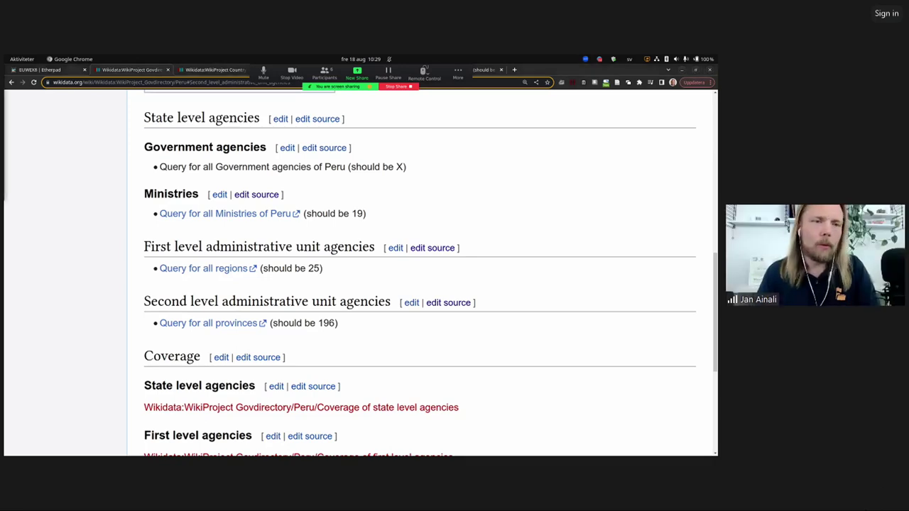
scroll(99, 258, "up", 3)
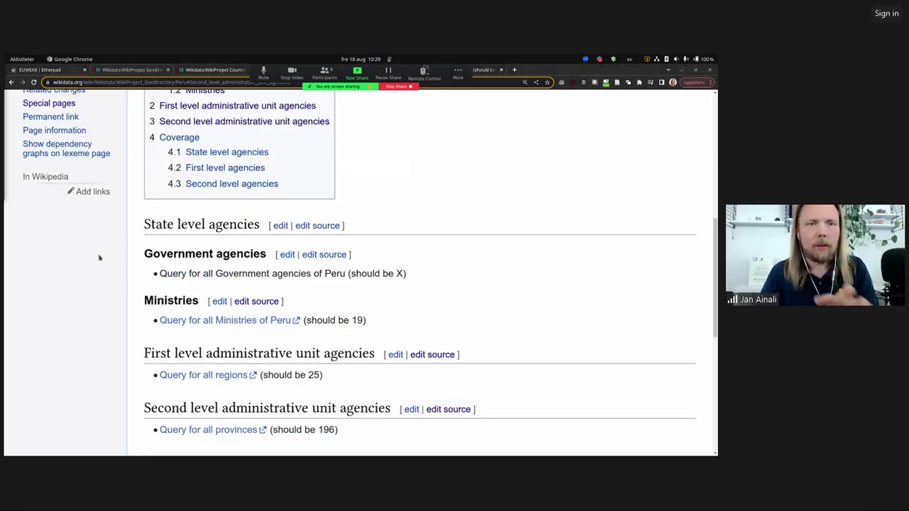
scroll(99, 258, "up", 4)
scroll(99, 257, "down", 3)
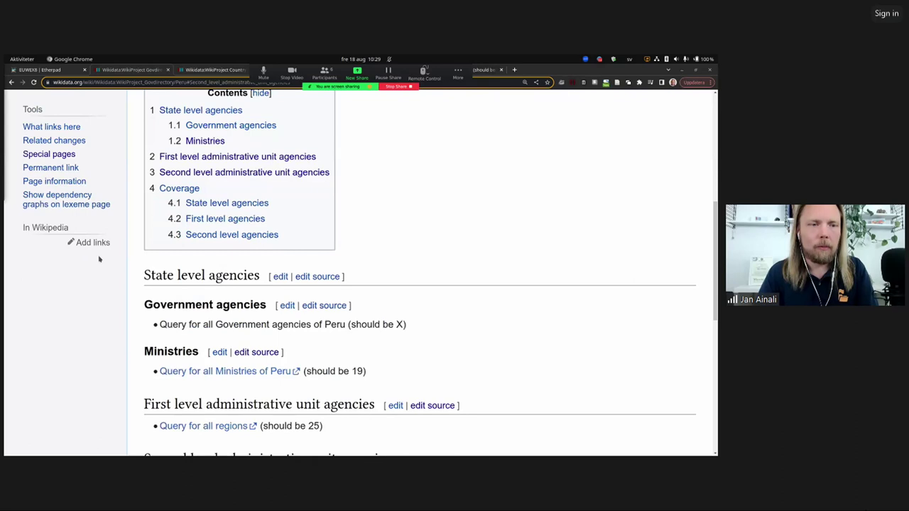
scroll(99, 260, "down", 5)
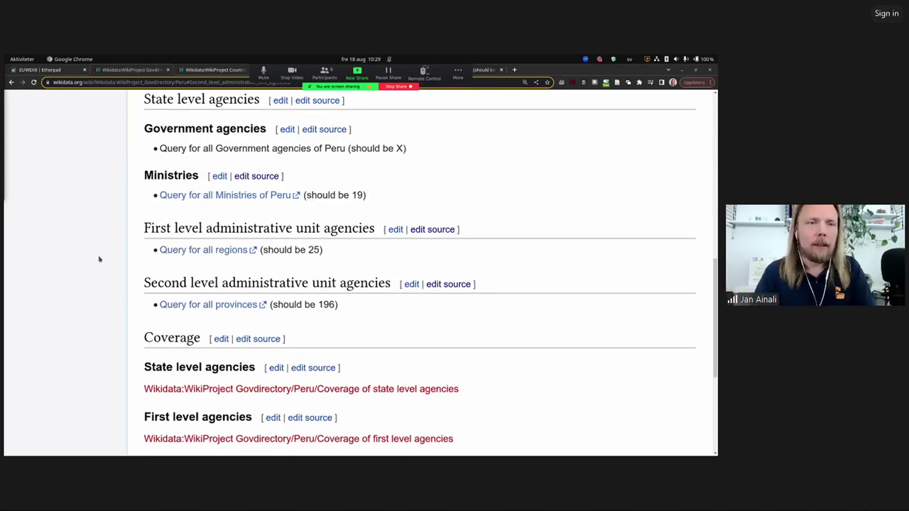
scroll(100, 259, "up", 2)
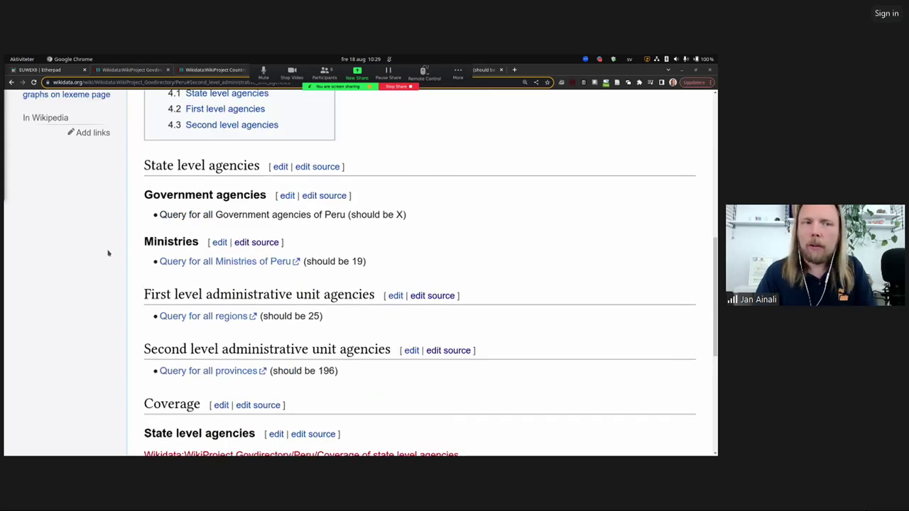
scroll(108, 253, "up", 12)
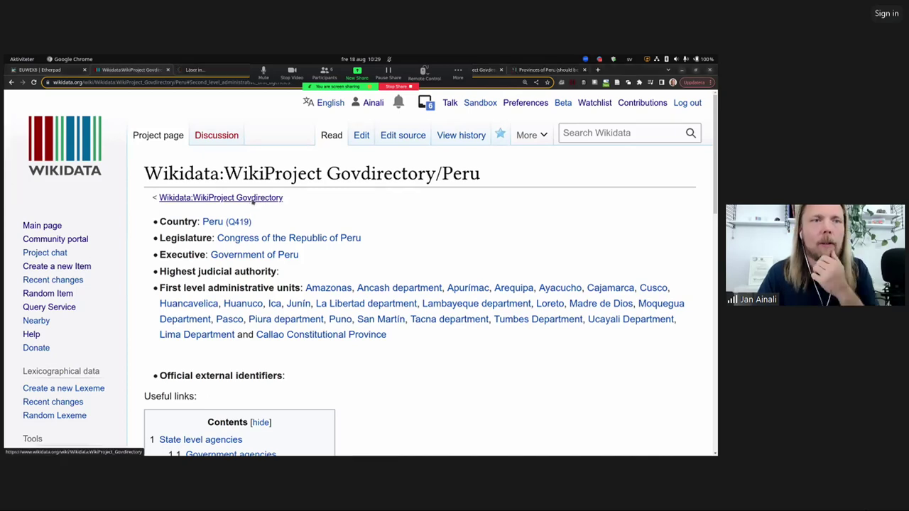
Step: Go from the main WikiProject Govdirectory page to the govdirectory.org website
middle_click(252, 198)
left_click(252, 198)
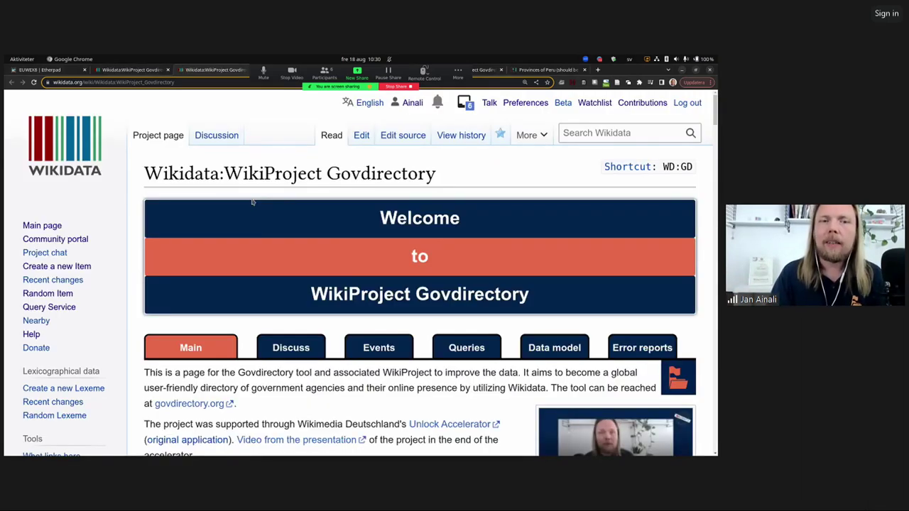
scroll(252, 202, "down", 3)
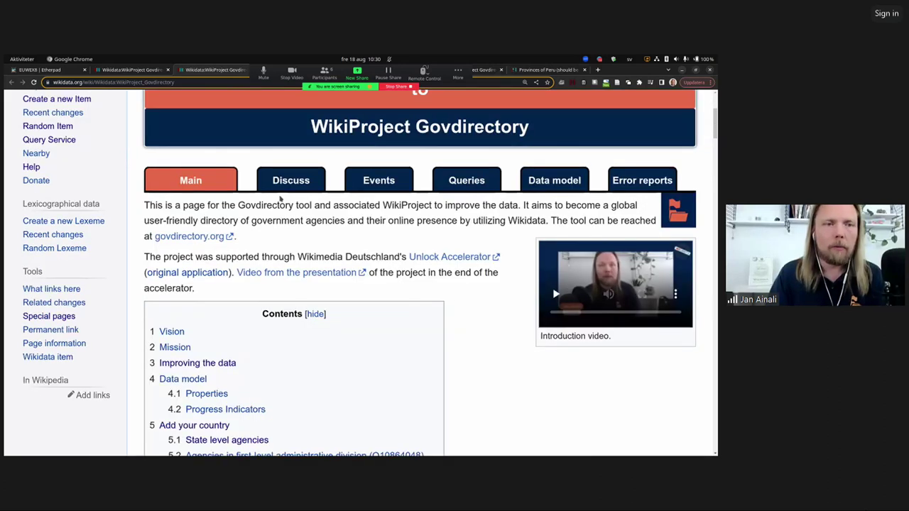
scroll(280, 200, "down", 1)
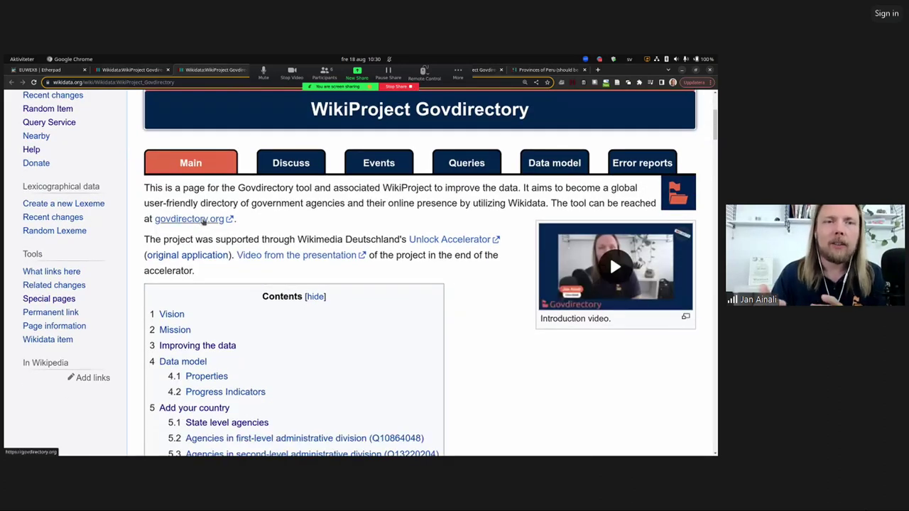
left_click(204, 221)
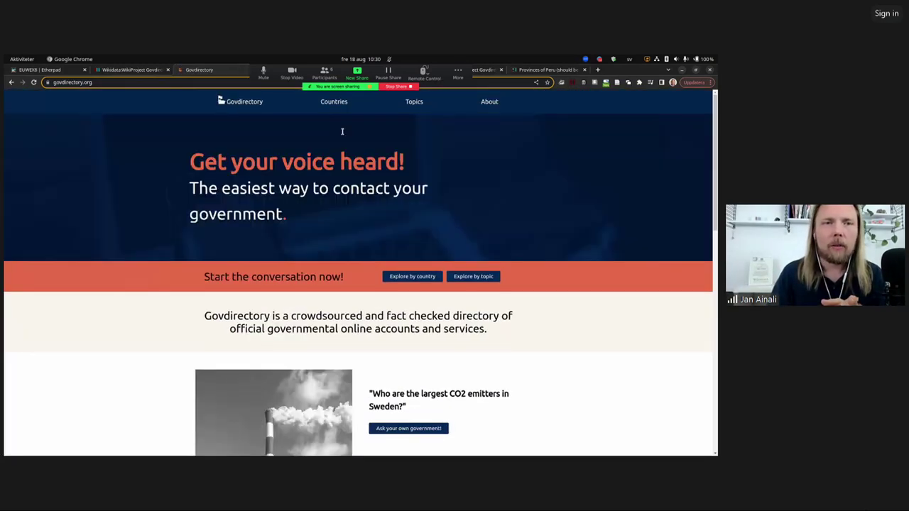
Step: Open Singapore from the Countries list, zoom in twice, and scroll through its Agencies table
left_click(332, 105)
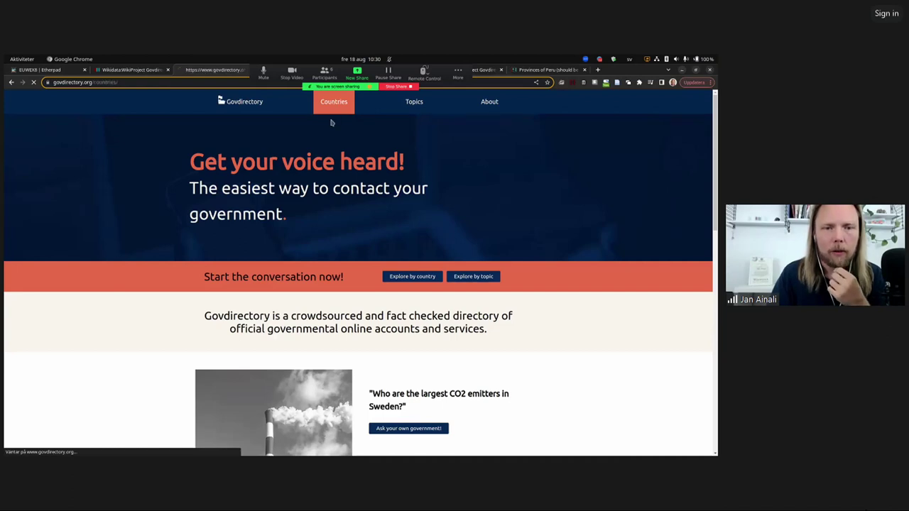
scroll(397, 288, "down", 1)
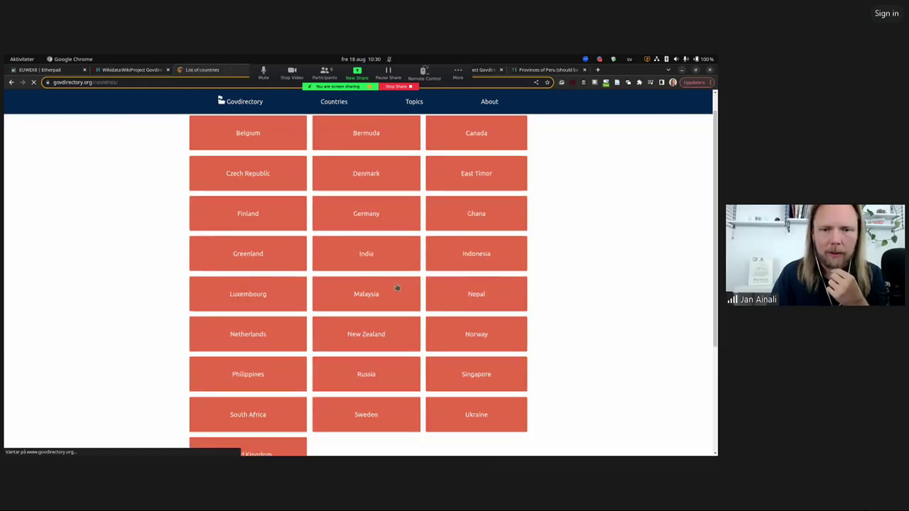
scroll(482, 324, "down", 2)
left_click(482, 324)
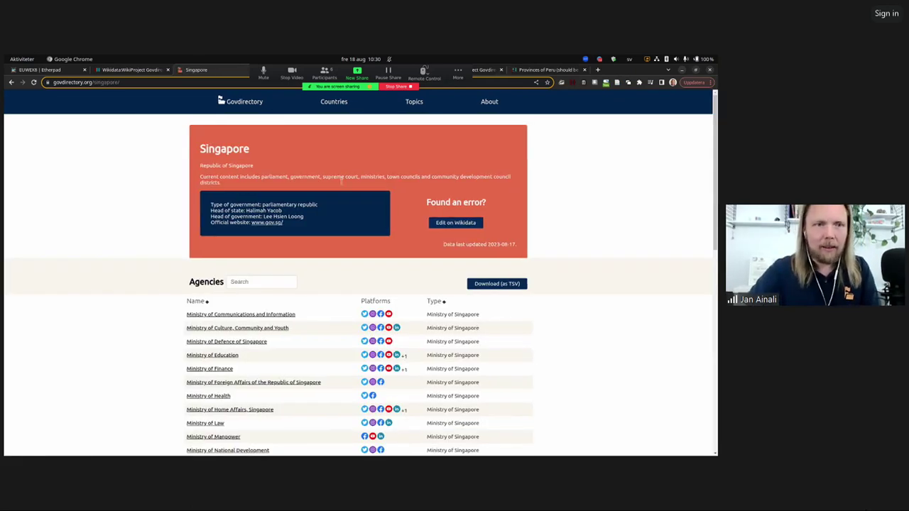
key("ctrl+plus")
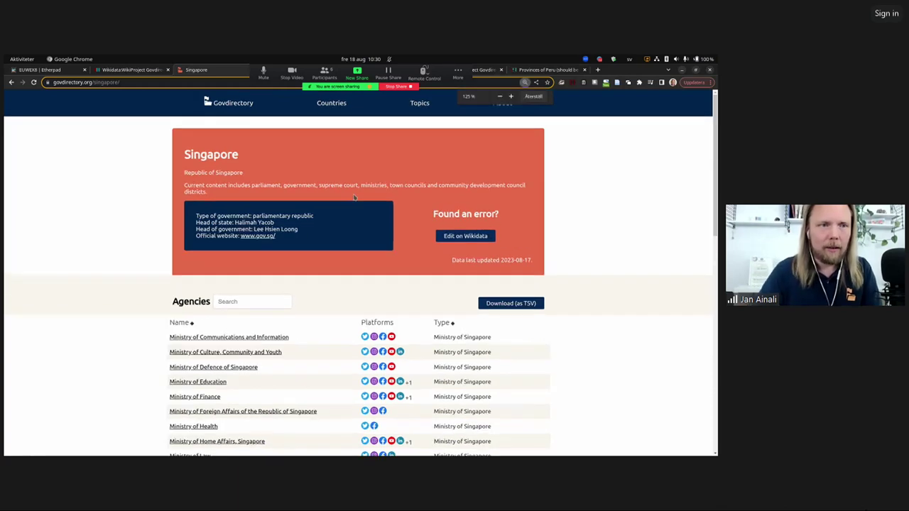
key("ctrl+plus")
key("ctrl+plus")
key("ctrl+plus")
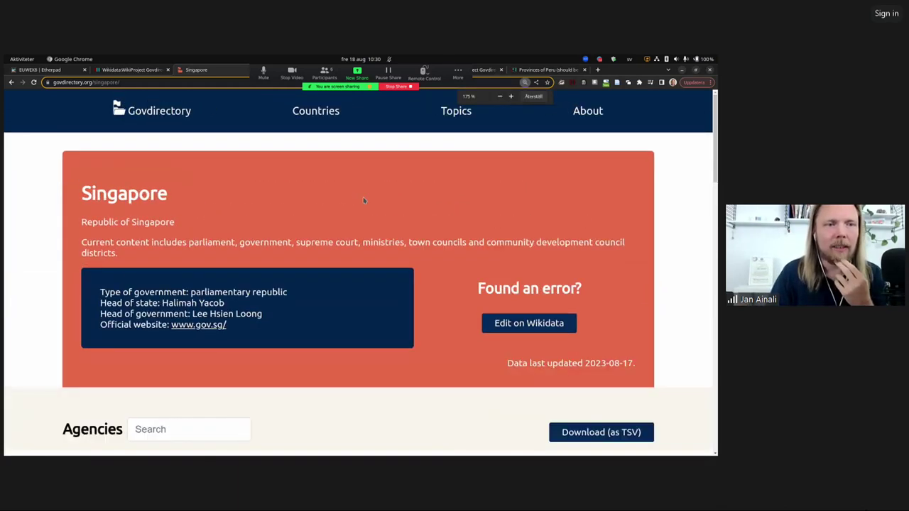
scroll(142, 204, "down", 1)
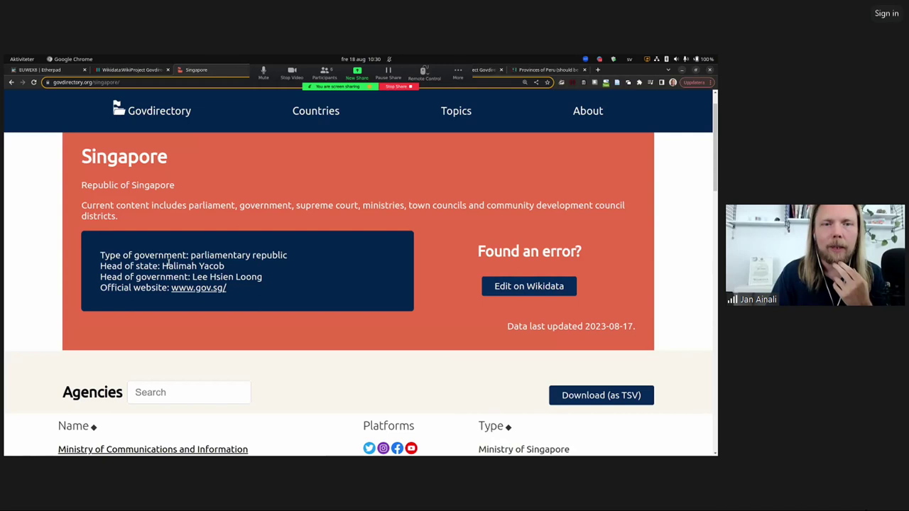
scroll(221, 261, "down", 3)
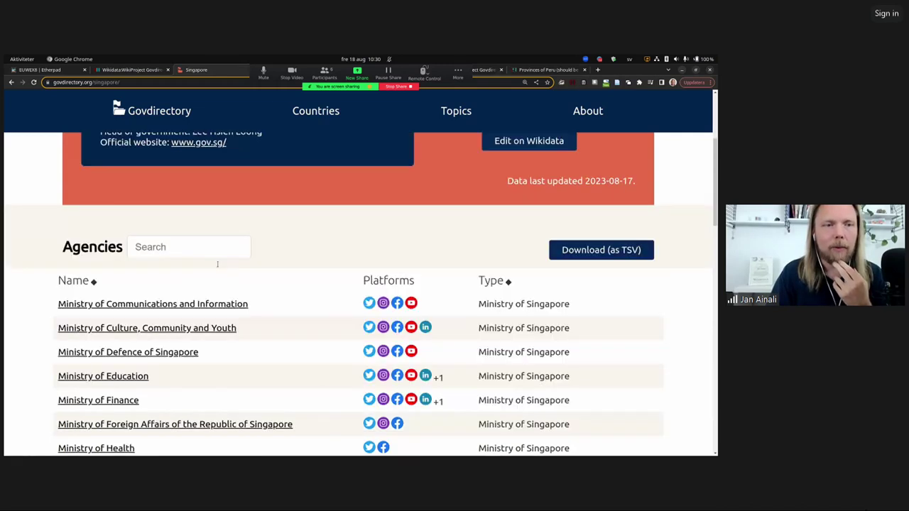
scroll(178, 284, "down", 1)
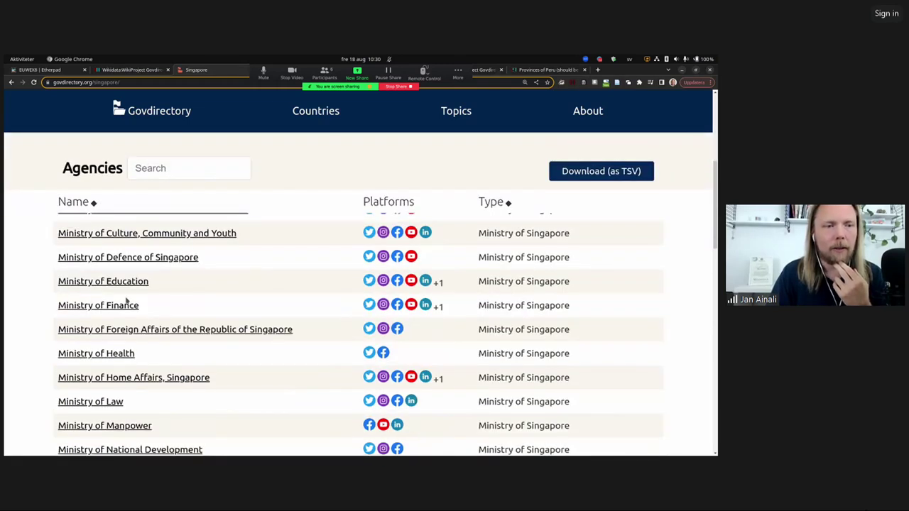
scroll(402, 262, "down", 1)
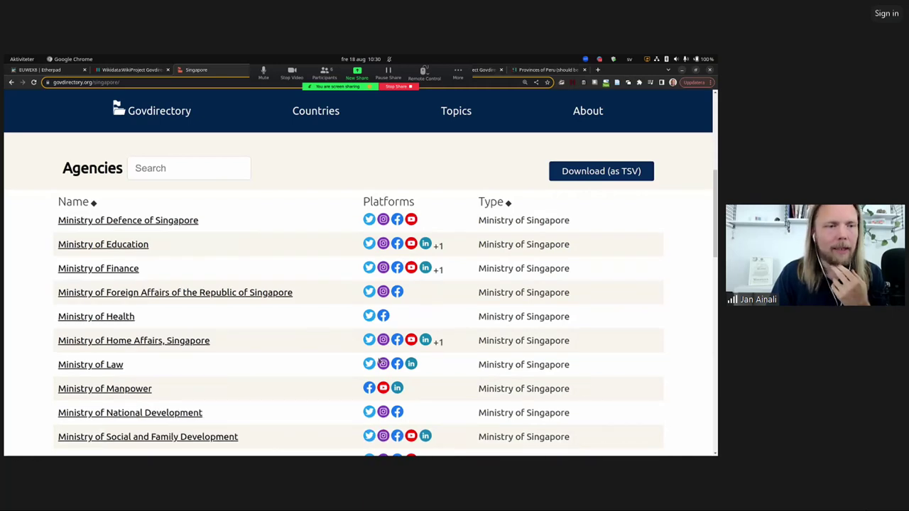
scroll(184, 278, "down", 1)
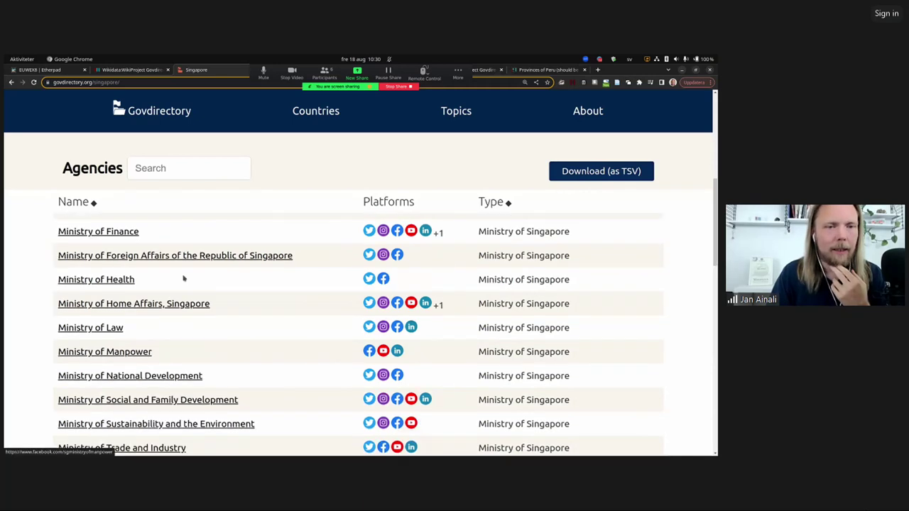
Step: Open Ministry of Home Affairs, Singapore and scroll to its platforms and accounts
left_click(148, 304)
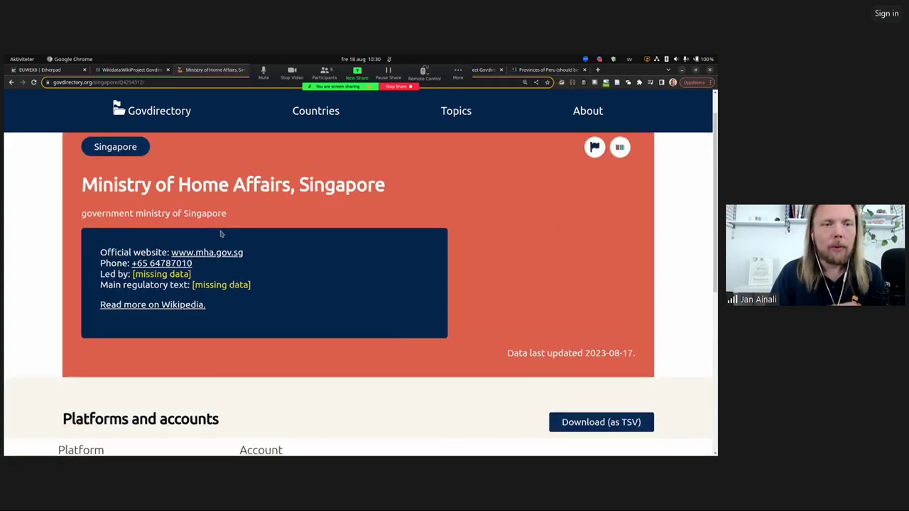
scroll(165, 245, "down", 1)
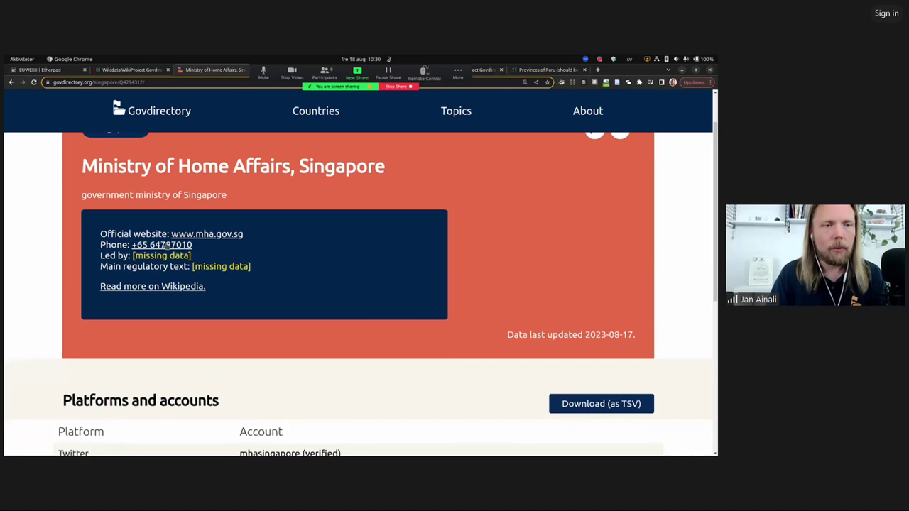
scroll(165, 244, "down", 1)
scroll(191, 221, "down", 1)
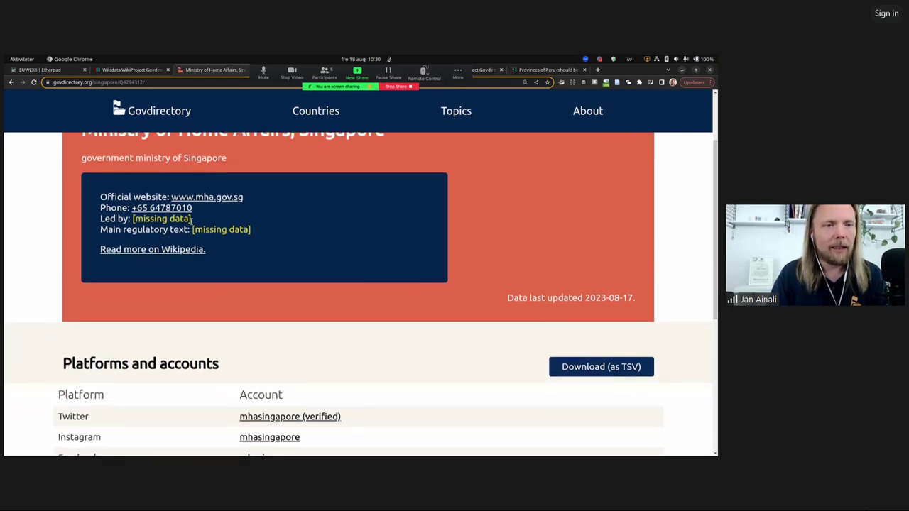
scroll(200, 261, "down", 3)
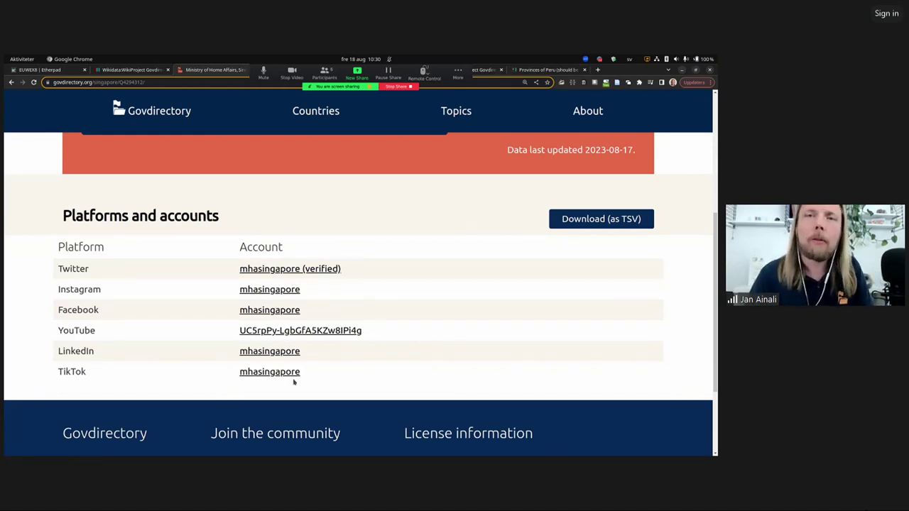
scroll(294, 381, "up", 1)
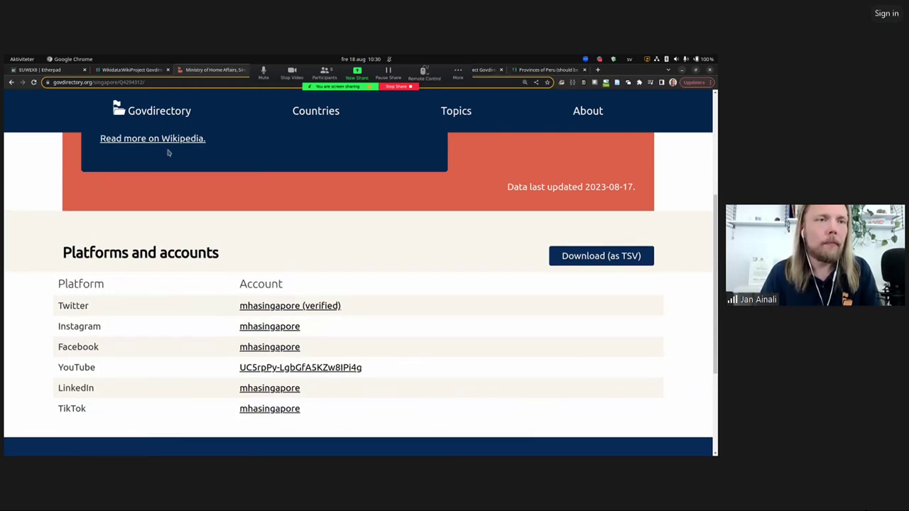
Step: Return to the Peru page and go up to the main WikiProject Govdirectory page
left_click(139, 71)
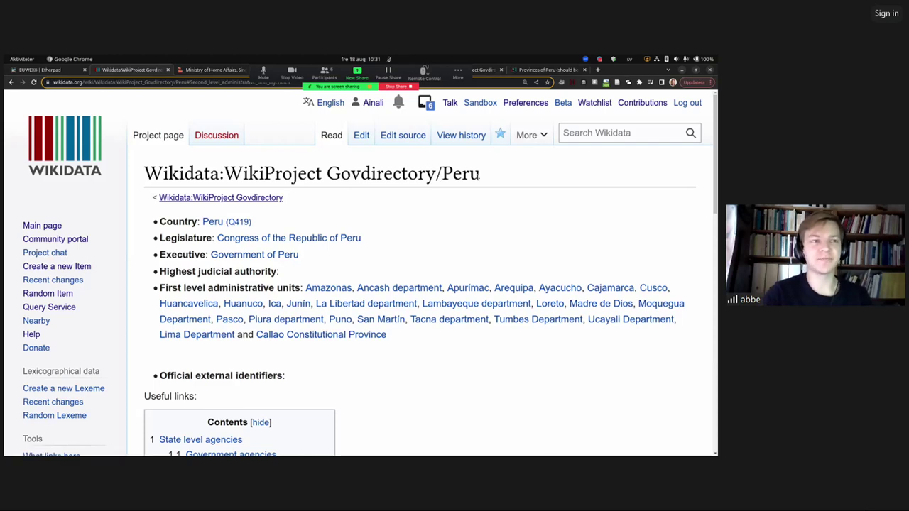
left_click_drag(479, 177, 141, 185)
key("ctrl+c")
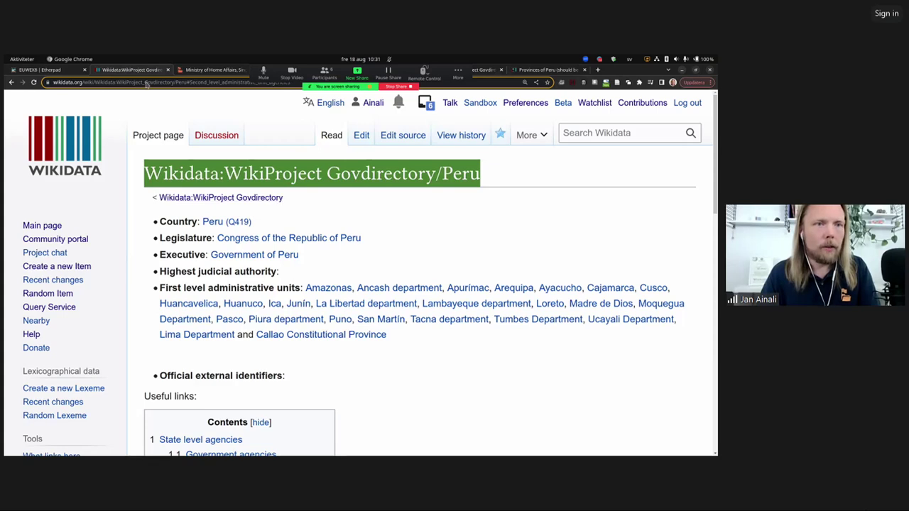
left_click(183, 199)
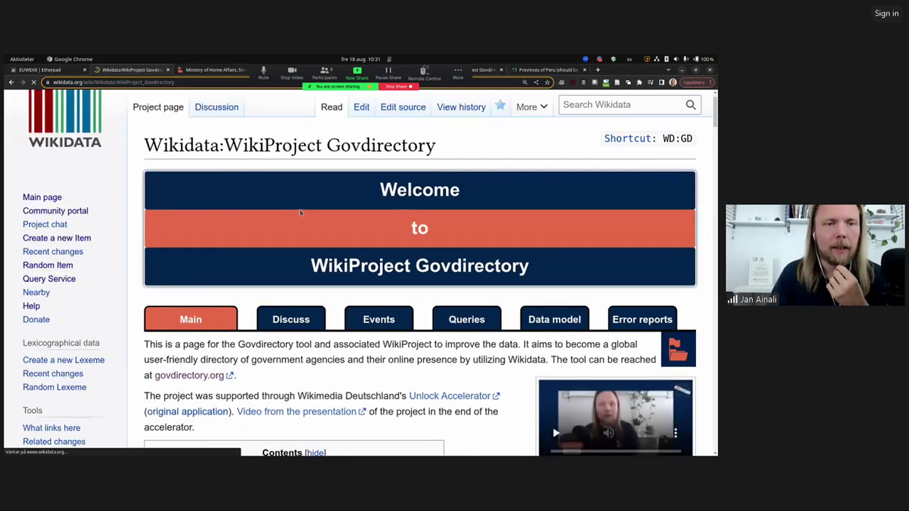
scroll(300, 211, "down", 2)
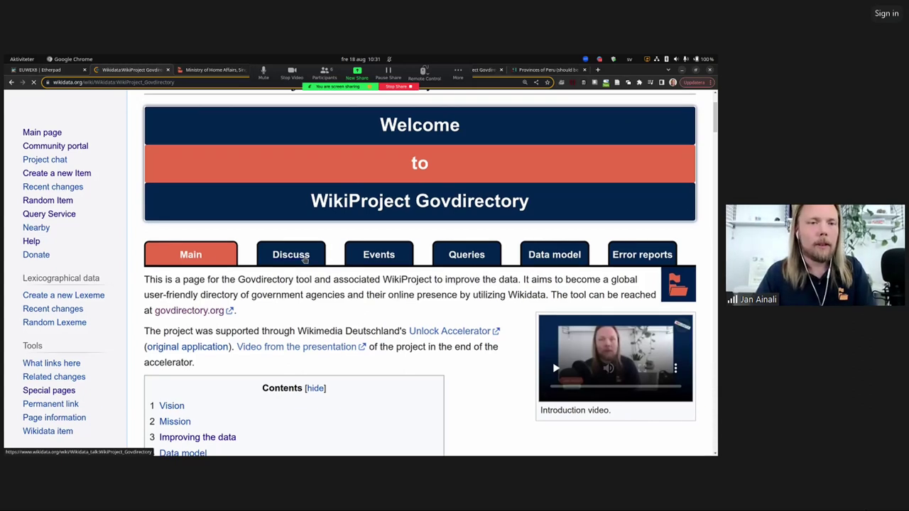
Step: Open the project's discussion page and start a new topic
left_click(304, 259)
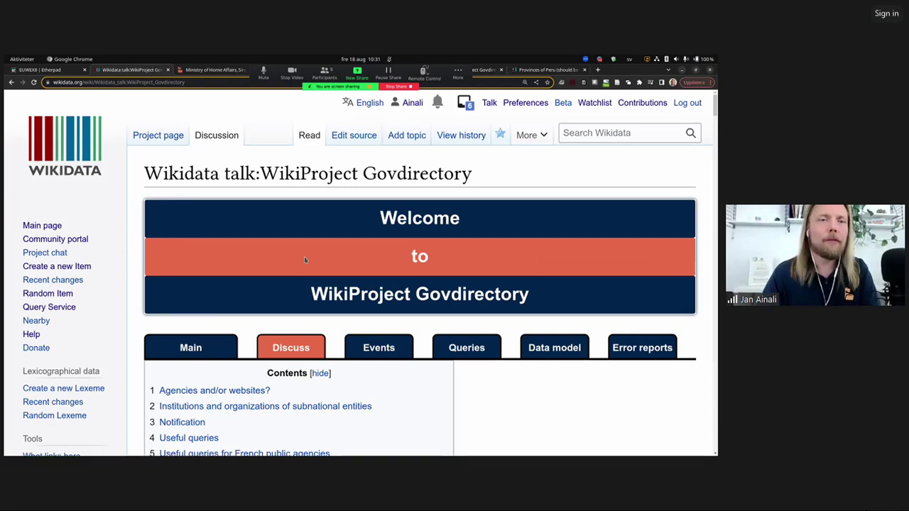
scroll(310, 267, "down", 1)
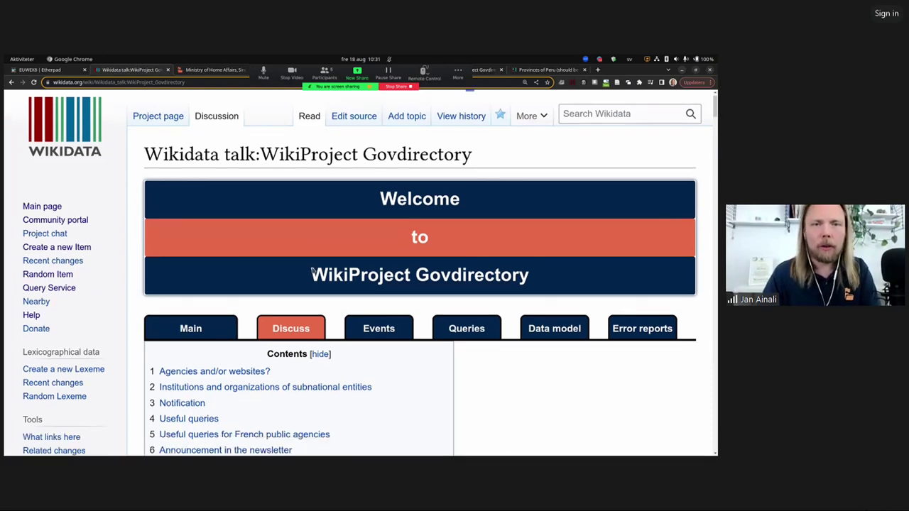
scroll(415, 128, "up", 1)
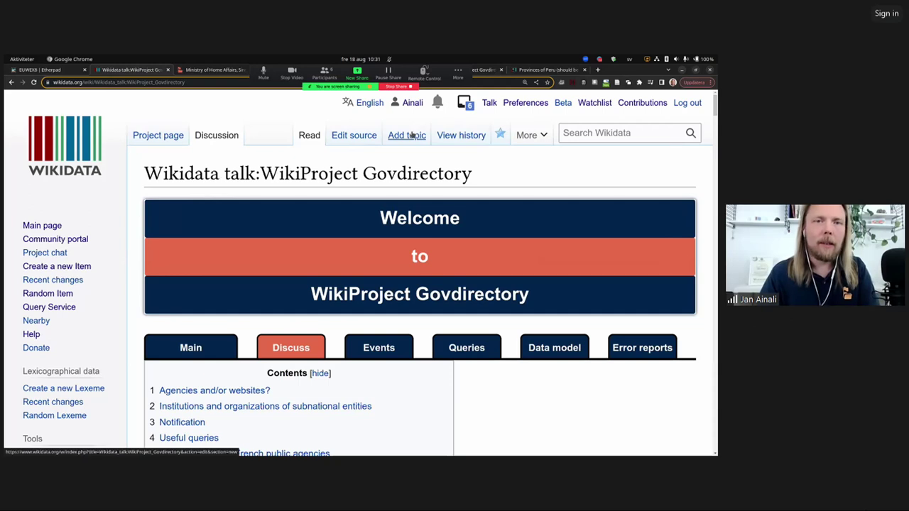
left_click(410, 135)
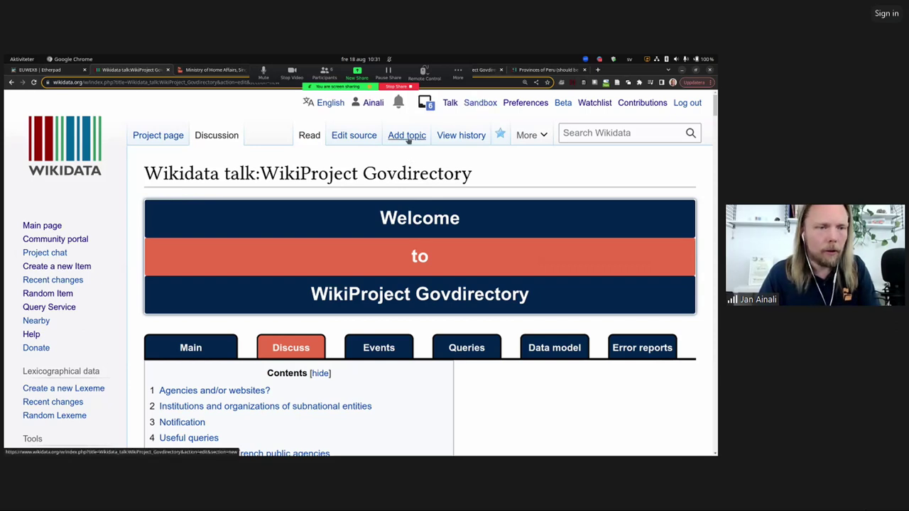
Step: Enter subject 'Peru ready to be published' and a description linking the Peru page
left_click(407, 135)
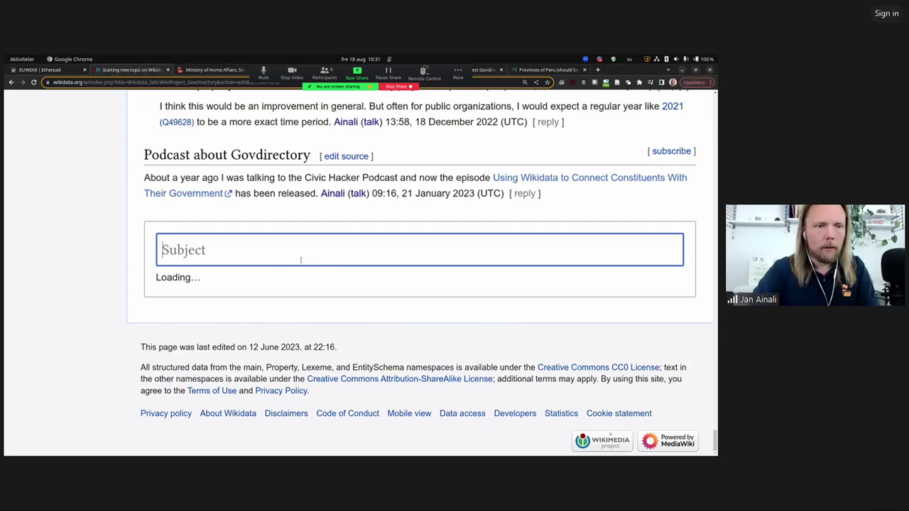
type("Peru ready ")
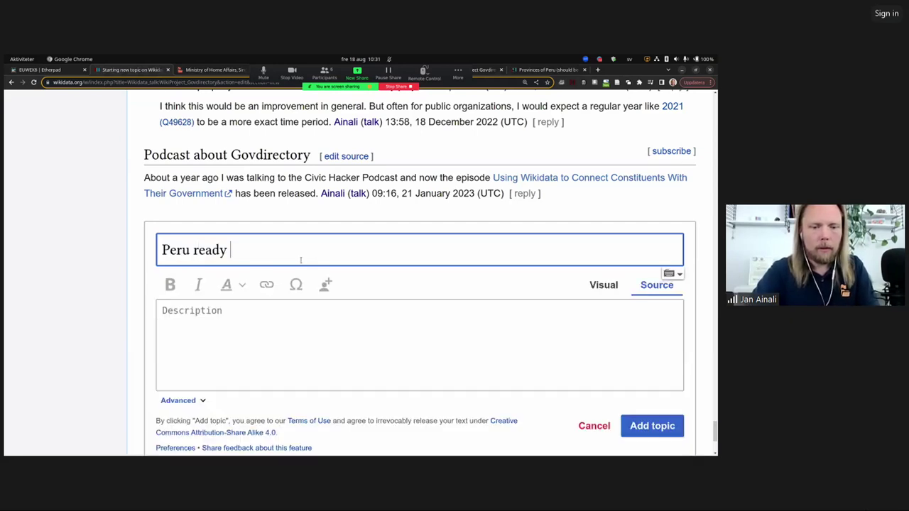
type("to be pub")
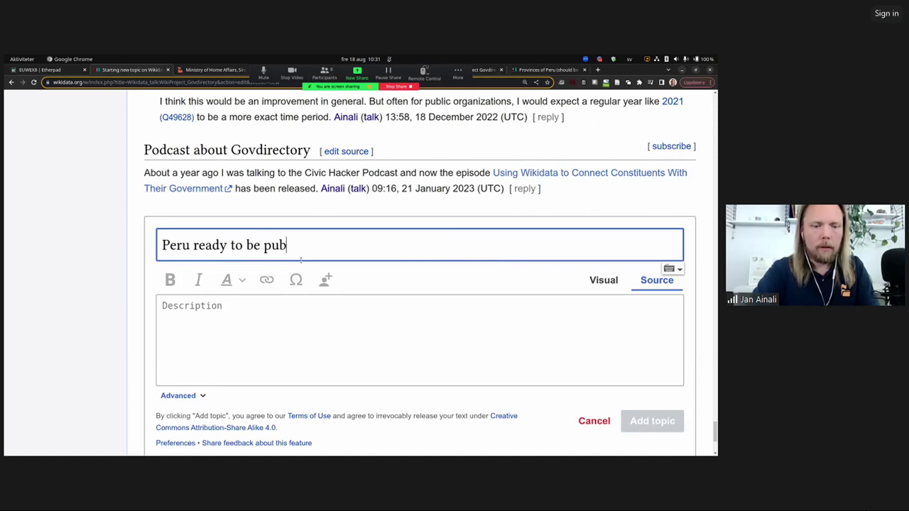
type("lished")
left_click(314, 314)
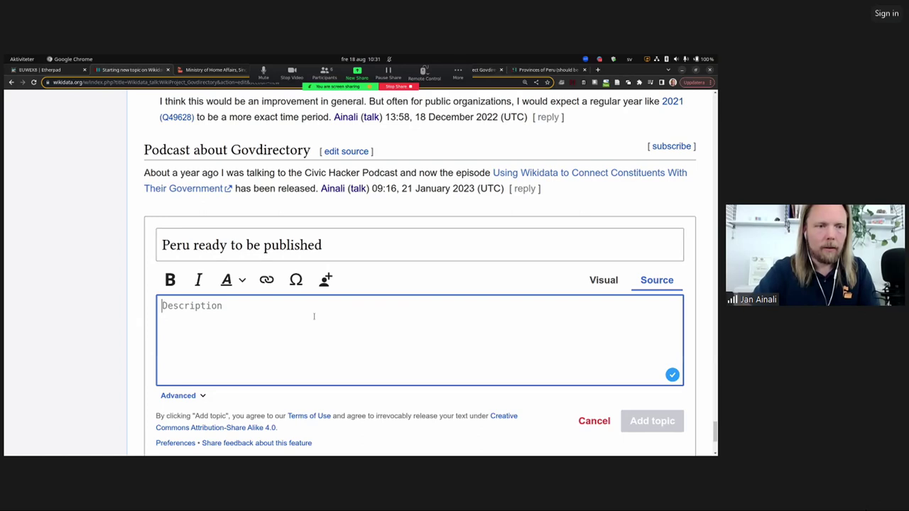
type("[[")
key("ctrl+v")
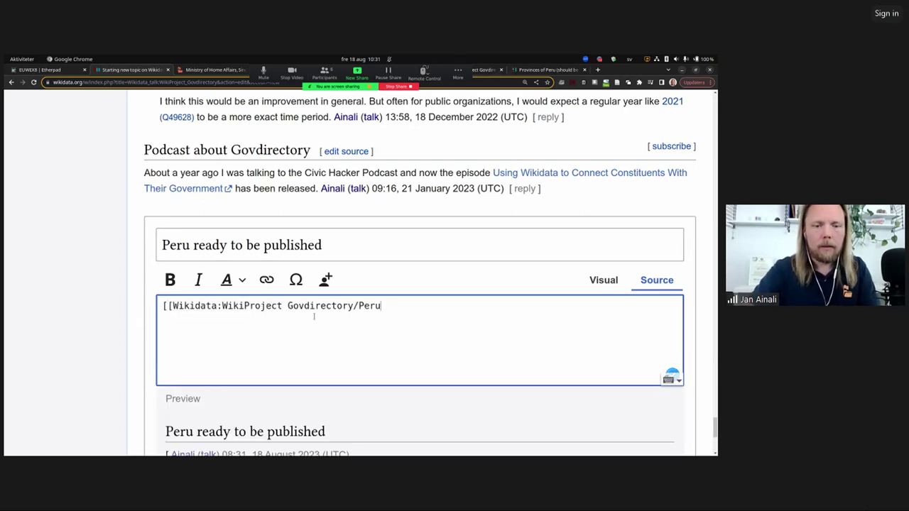
type("]] ha")
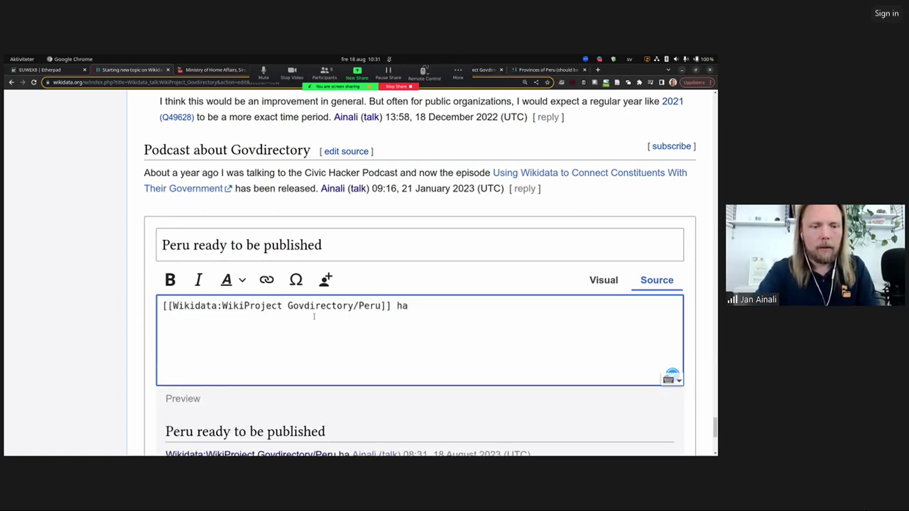
type("s mini")
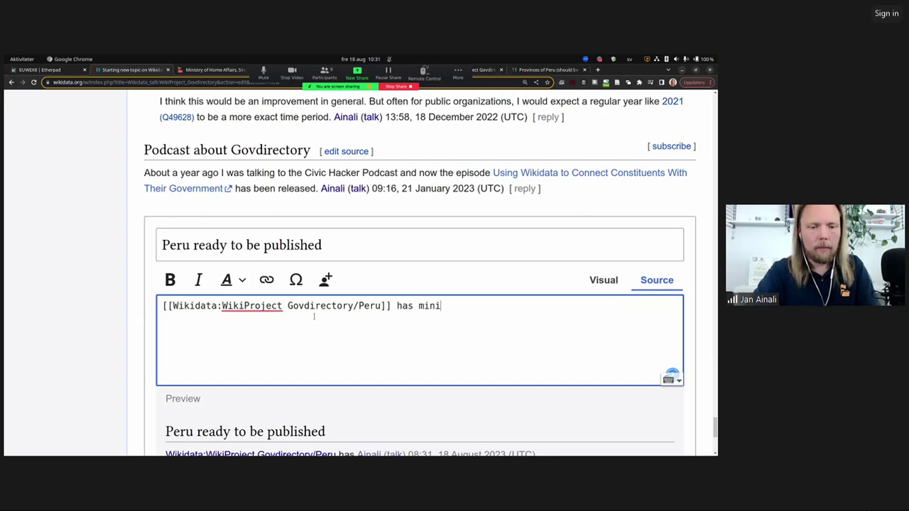
type("stries, provines ")
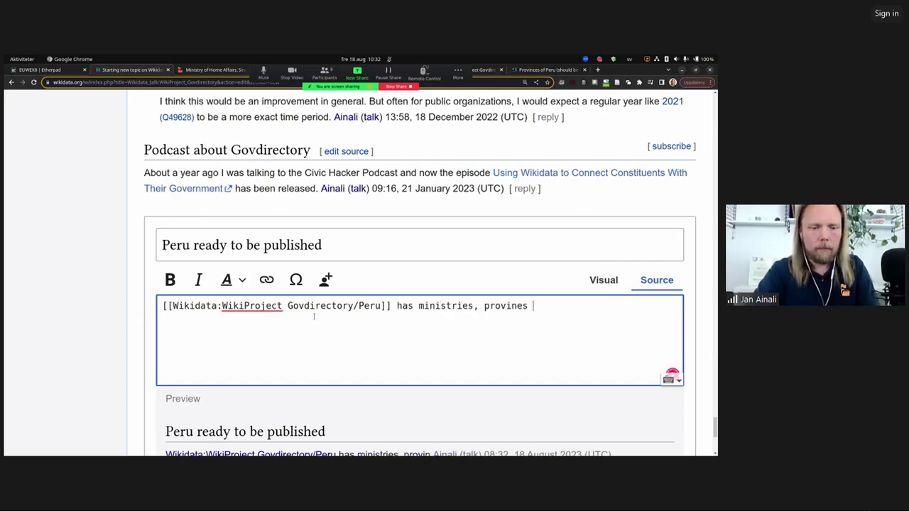
type("and regions")
type(".")
Step: Correct 'provinces' and 'regions' and add 'done and is ready to be published' on the Govdirectory site
key("Left")
key("Left")
key("Left")
key("Left")
key("Left")
key("Left")
key("Left")
key("Left")
key("Left")
key("Left")
key("Left")
key("Left")
key("Left")
key("Left")
type("c")
key("End")
key("Left")
key("Left")
key("Left")
type("done and is ready to be published on govdr")
key("BackSpace")
type("irecory.org")
key("Delete")
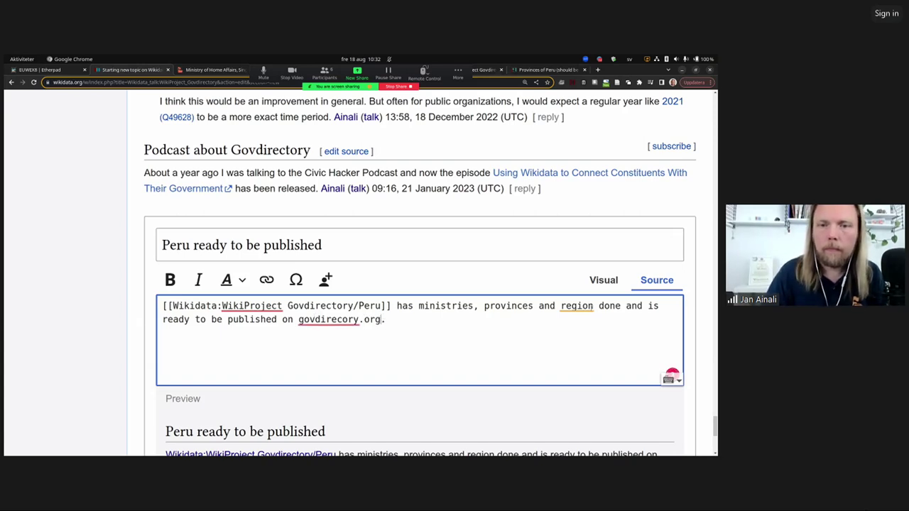
left_click(595, 306)
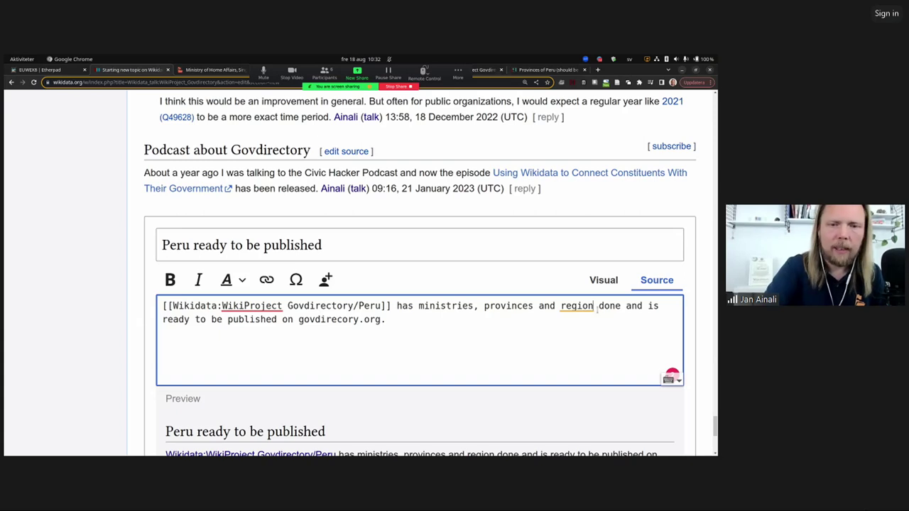
type("s")
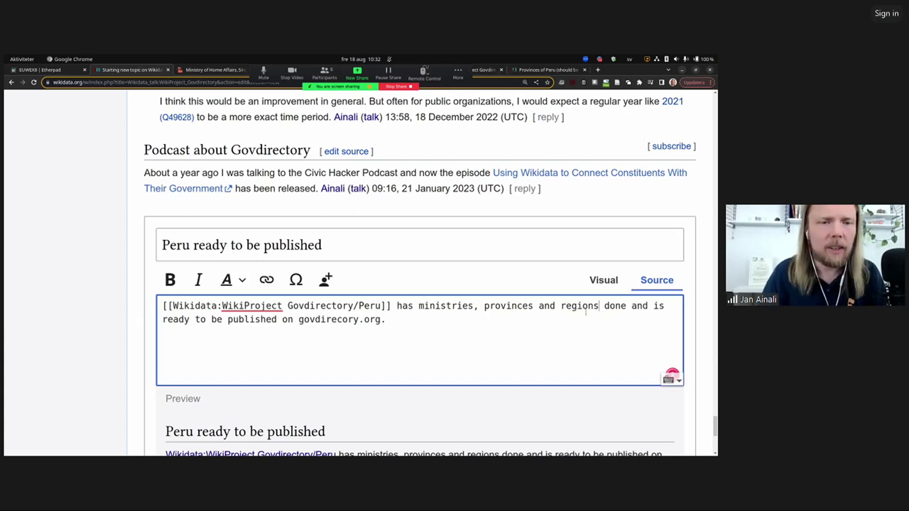
left_click(470, 318)
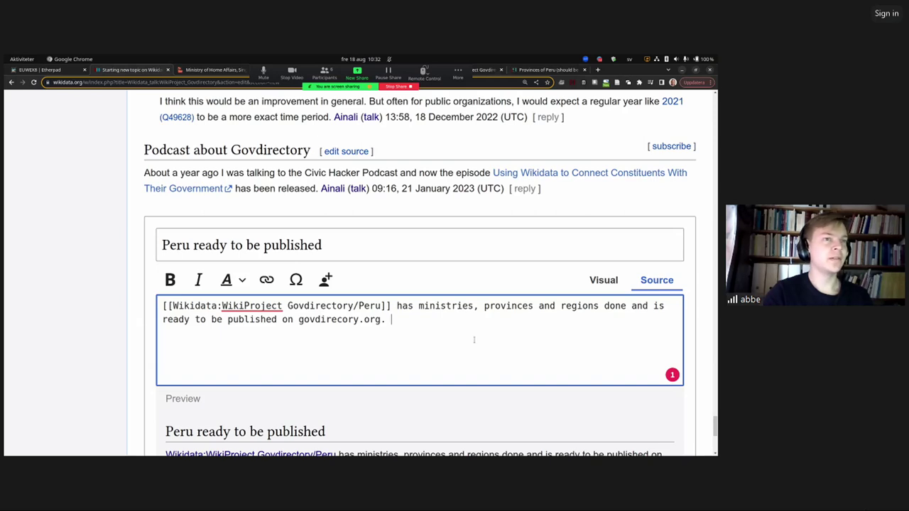
scroll(568, 377, "down", 2)
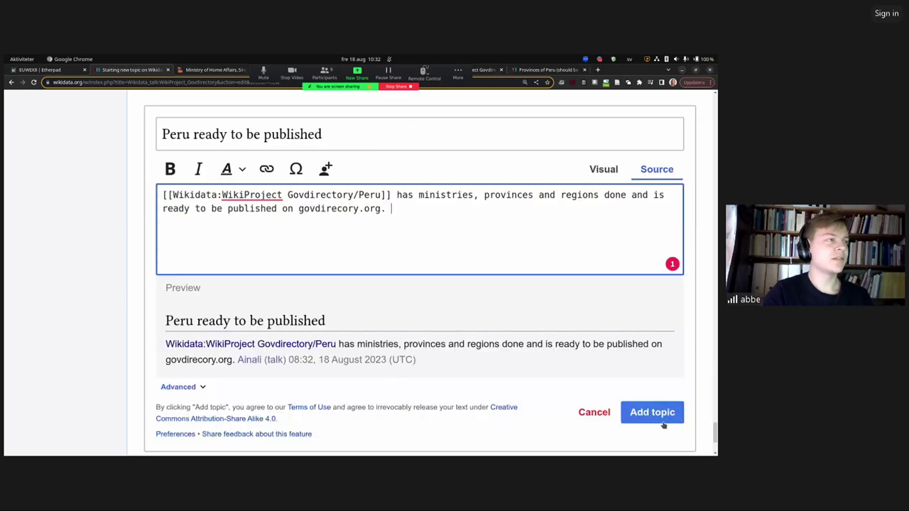
Step: Publish the 'Peru ready to be published' topic and scroll the talk page to check it
left_click(660, 419)
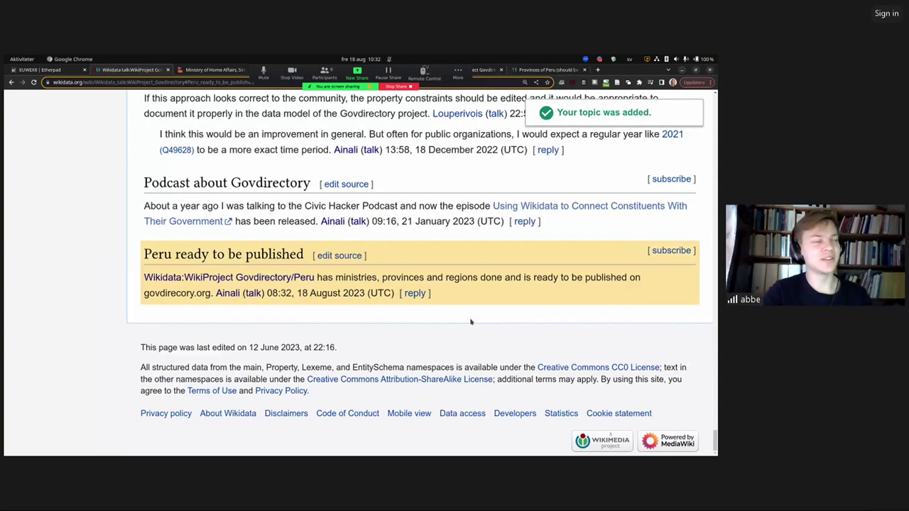
scroll(470, 321, "up", 1)
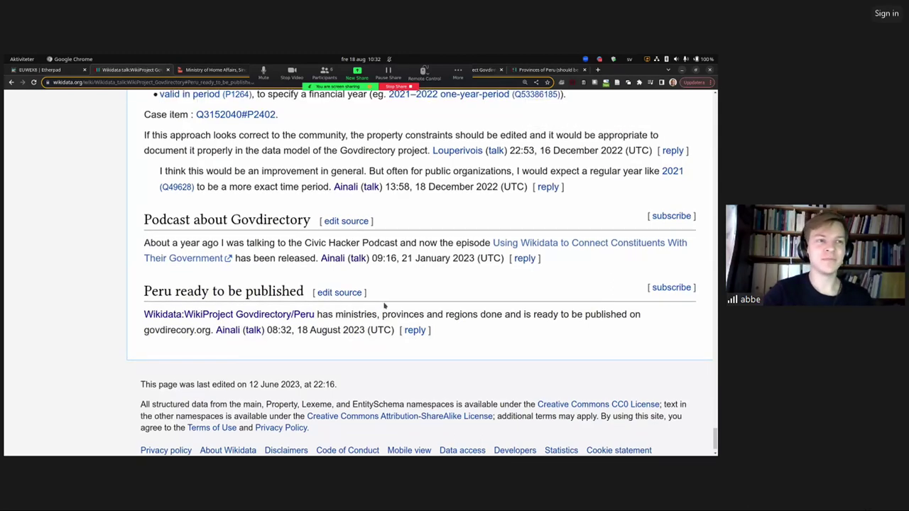
scroll(385, 305, "up", 2)
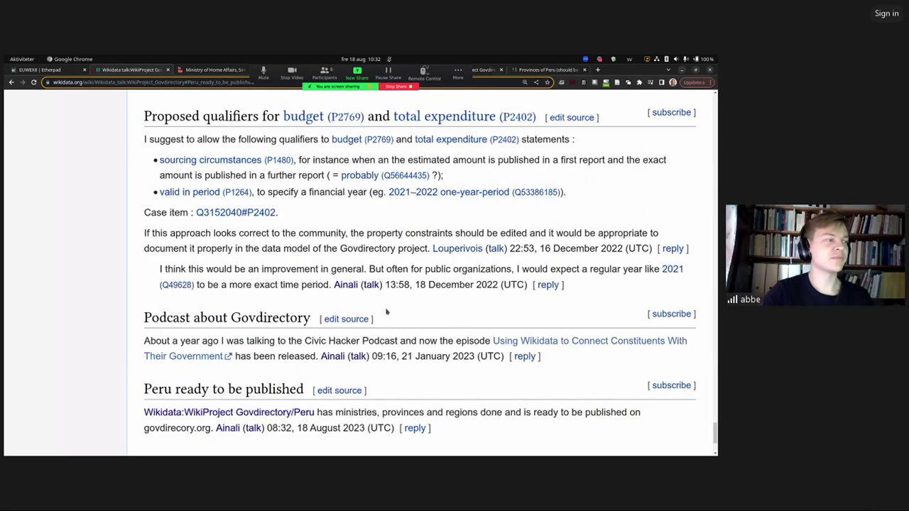
scroll(362, 259, "up", 4)
scroll(364, 260, "up", 4)
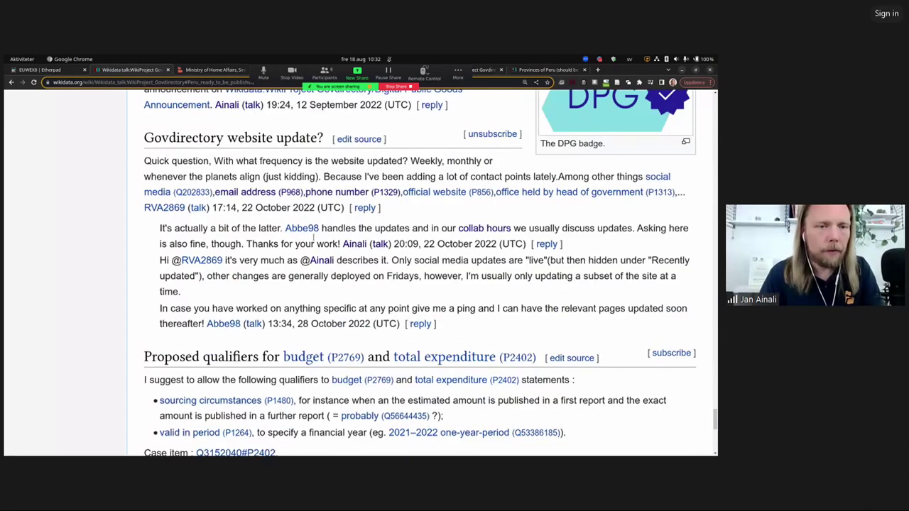
scroll(324, 249, "down", 6)
scroll(324, 250, "down", 5)
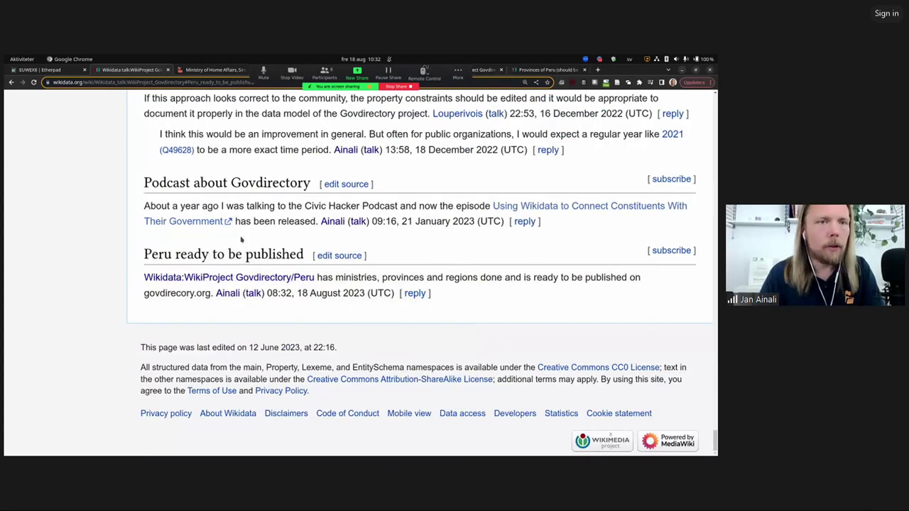
scroll(240, 239, "up", 2)
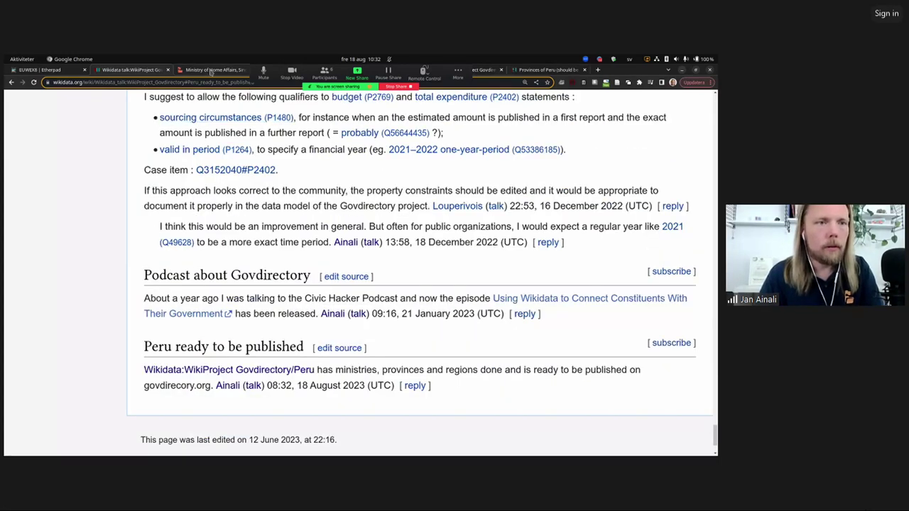
Step: Bring up the Govdirectory/Iceland page, reload it, and scroll through its municipality coverage table
left_click(211, 72)
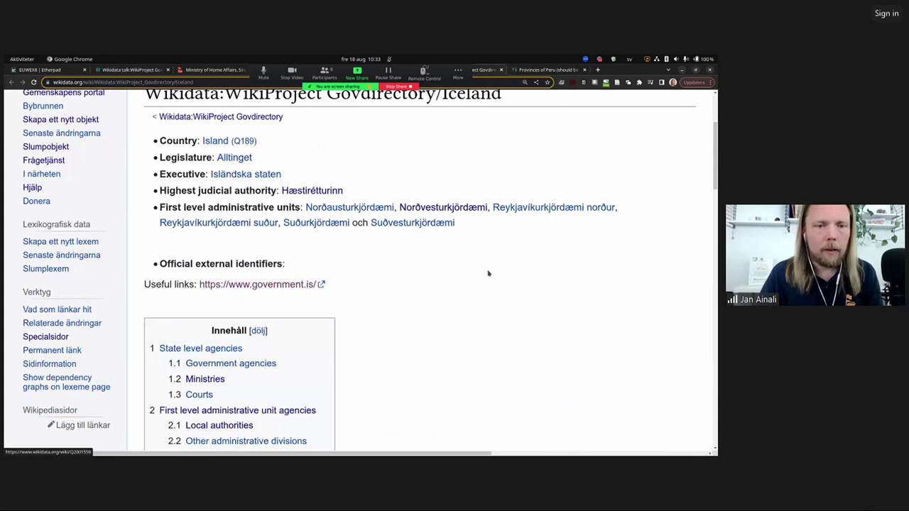
scroll(488, 274, "down", 5)
scroll(488, 269, "down", 6)
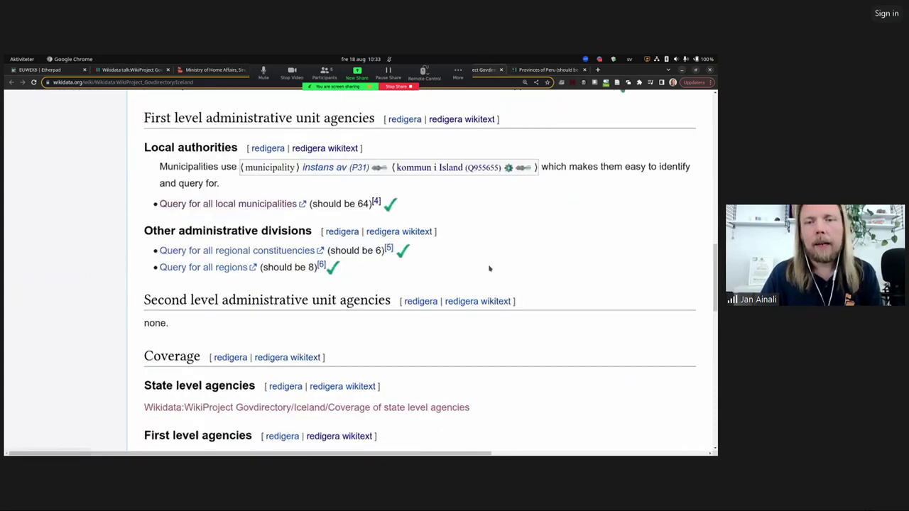
scroll(489, 268, "down", 3)
scroll(490, 268, "down", 4)
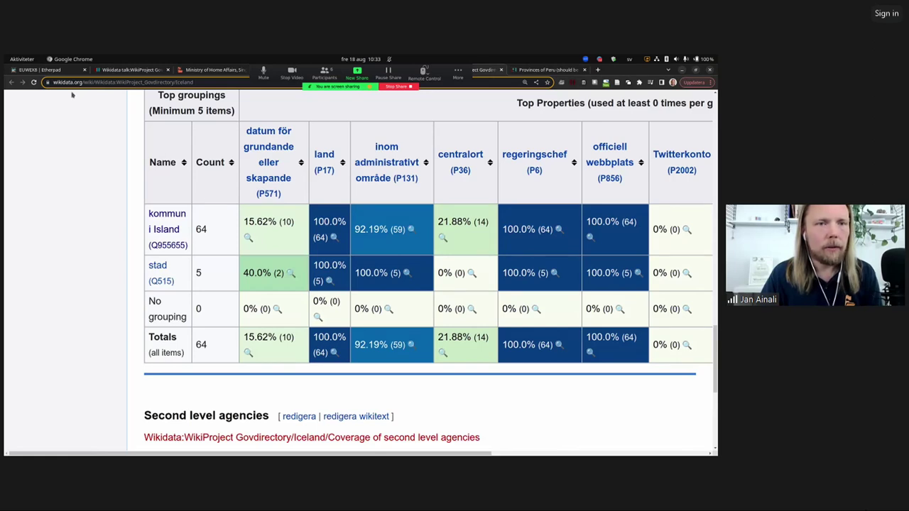
key("F5")
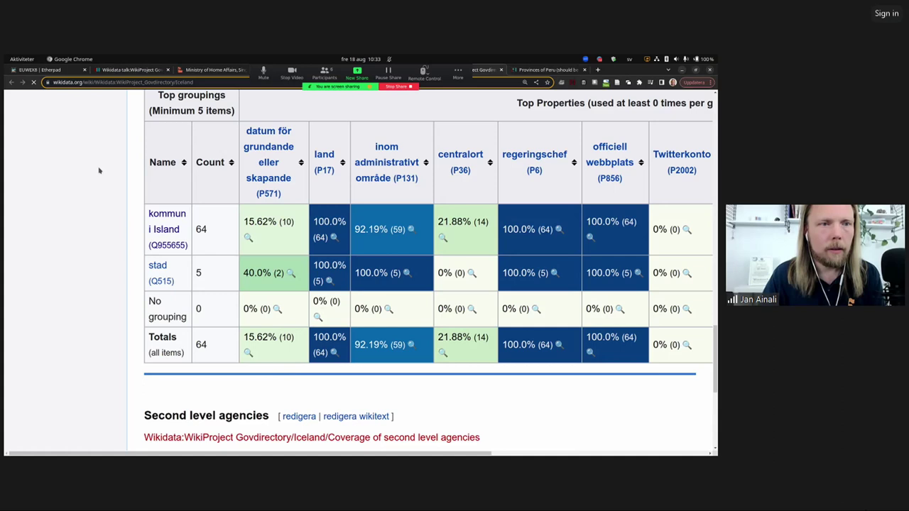
scroll(113, 176, "down", 3)
scroll(118, 177, "up", 3)
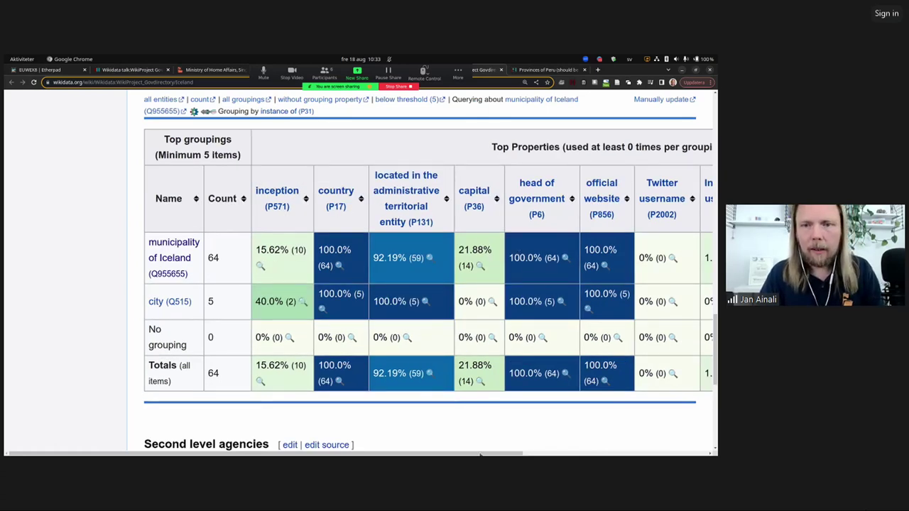
Step: Scroll the Iceland table sideways to review the remaining property columns, e.g. Instagram and Facebook at 1.56%
left_click_drag(480, 453, 601, 453)
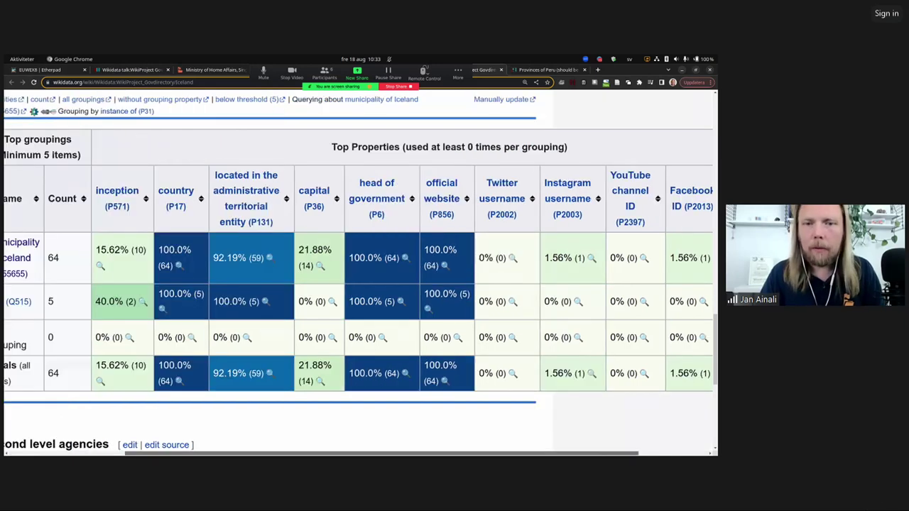
scroll(600, 328, "right", 3)
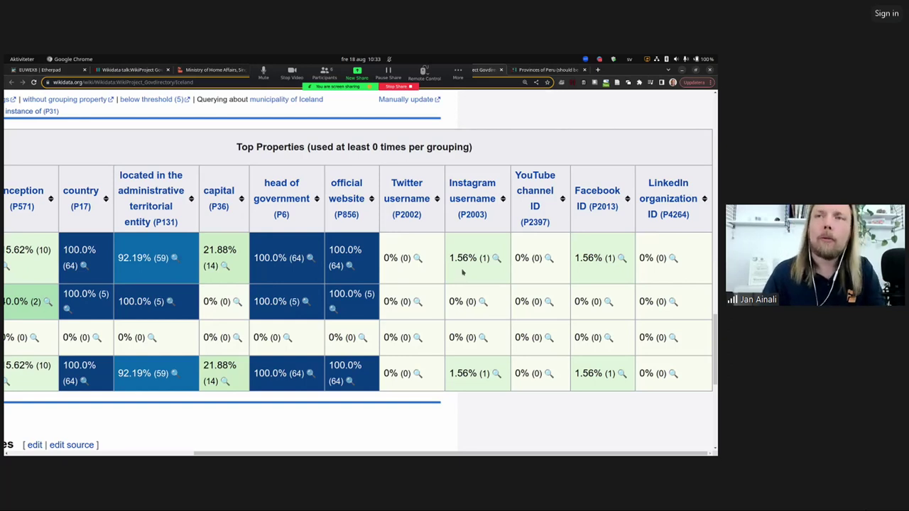
scroll(462, 272, "up", 1)
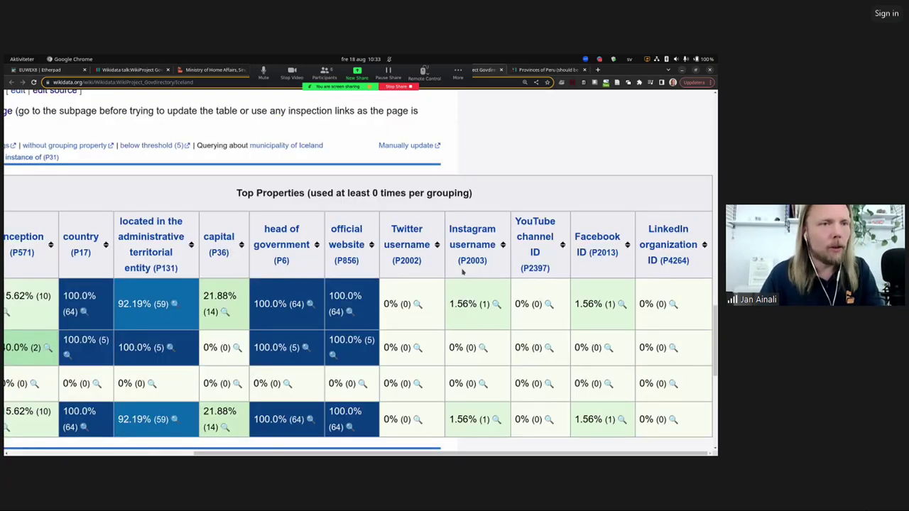
scroll(462, 272, "up", 1)
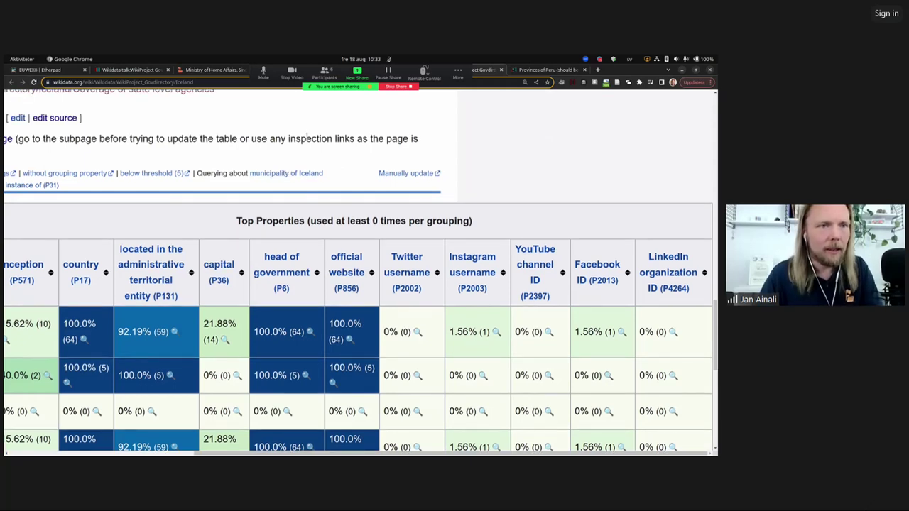
Step: Go back to the Govdirectory/Sweden page and jump to its Coverage section
key("alt+Left")
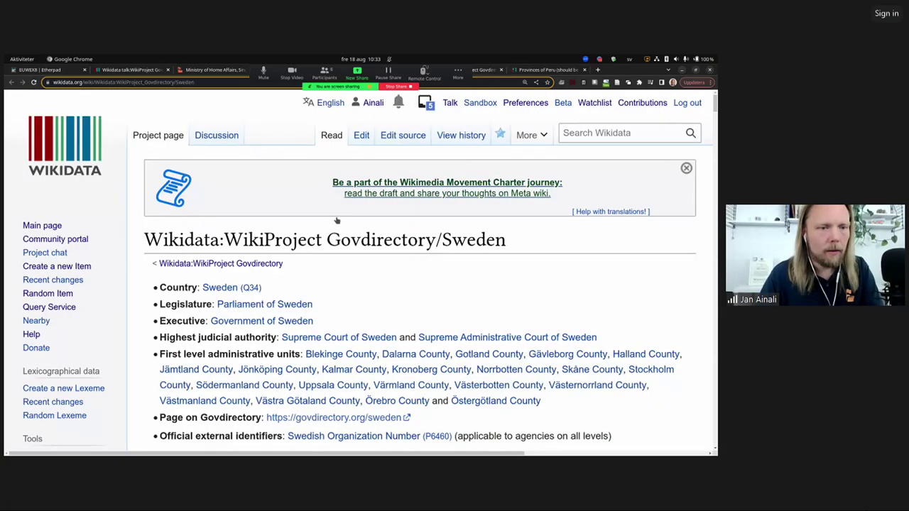
scroll(337, 221, "down", 8)
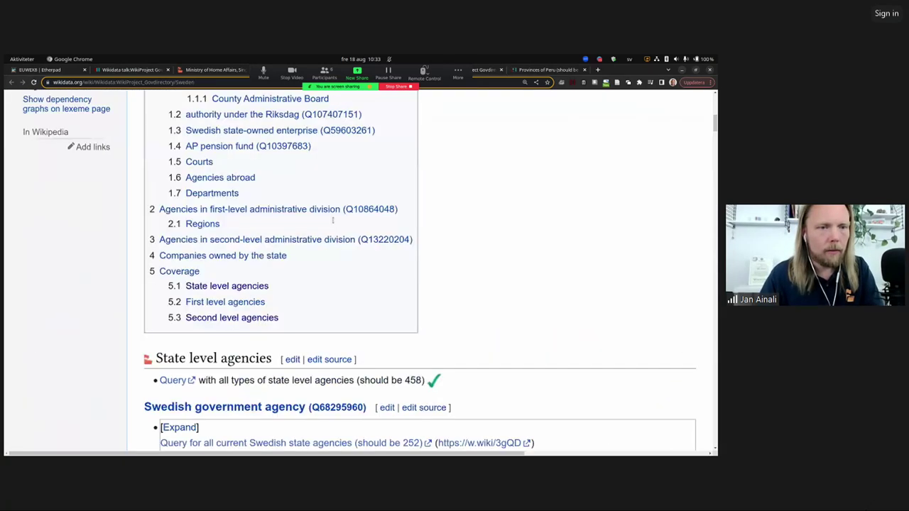
left_click(188, 274)
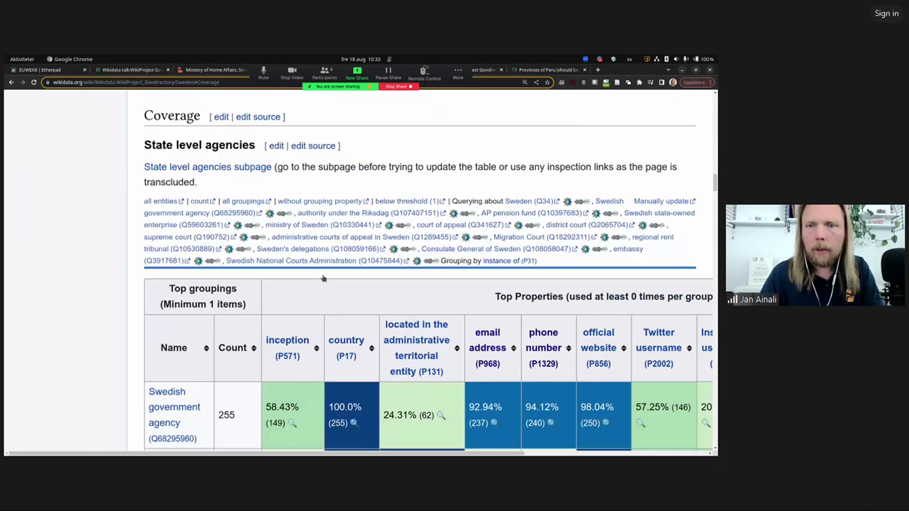
scroll(324, 279, "down", 2)
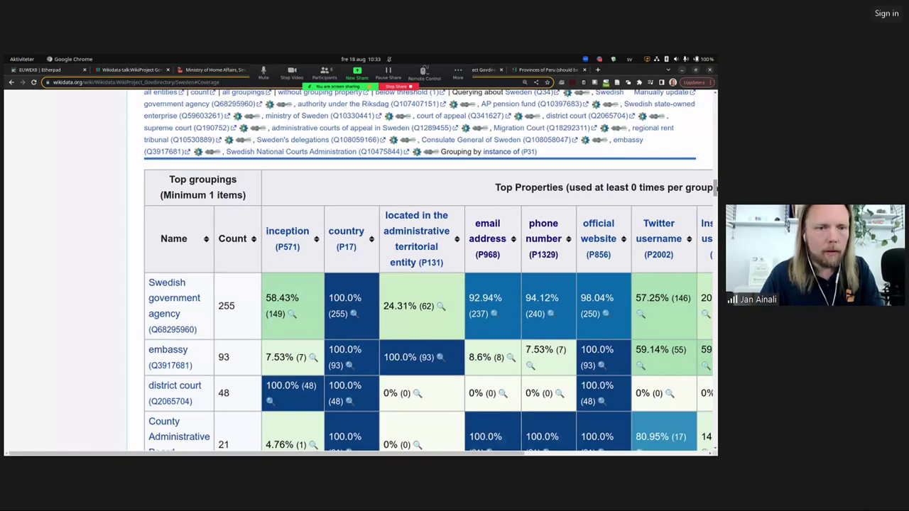
left_click_drag(715, 187, 708, 438)
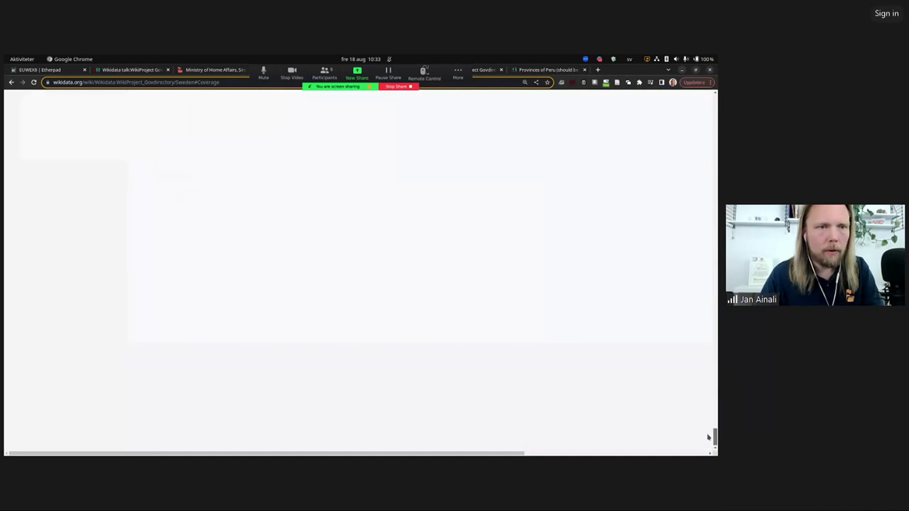
Step: Review the state, first and second level agency coverage tables, then bring up the Etherpad notes
scroll(680, 405, "up", 5)
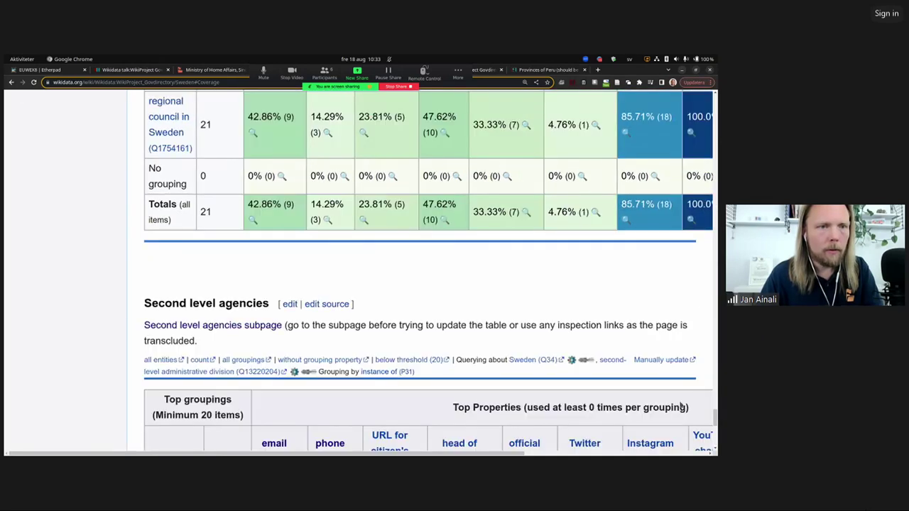
scroll(680, 404, "up", 3)
scroll(680, 405, "up", 10)
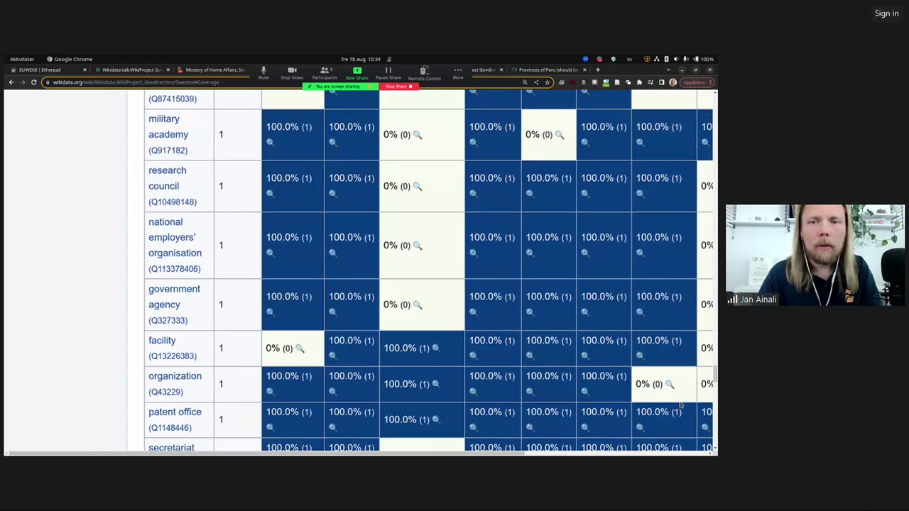
scroll(681, 405, "down", 1)
scroll(430, 269, "down", 2)
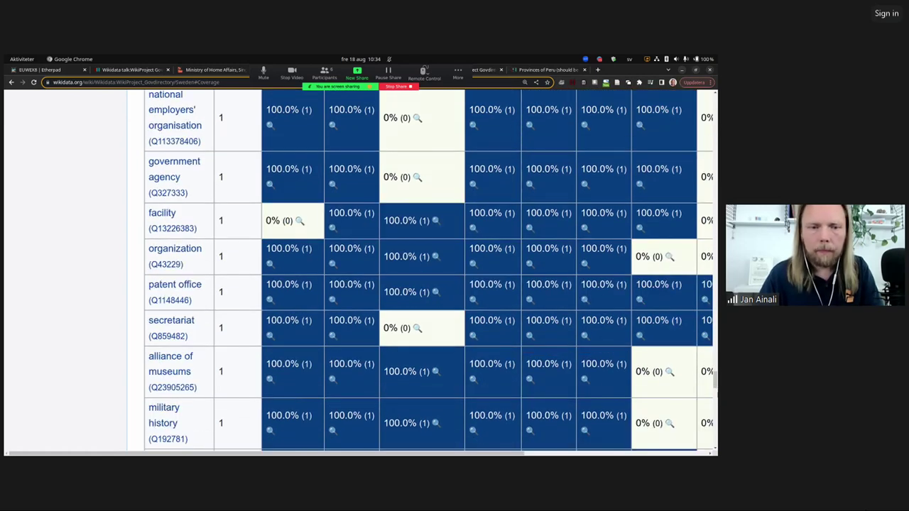
scroll(430, 270, "down", 5)
scroll(430, 270, "down", 3)
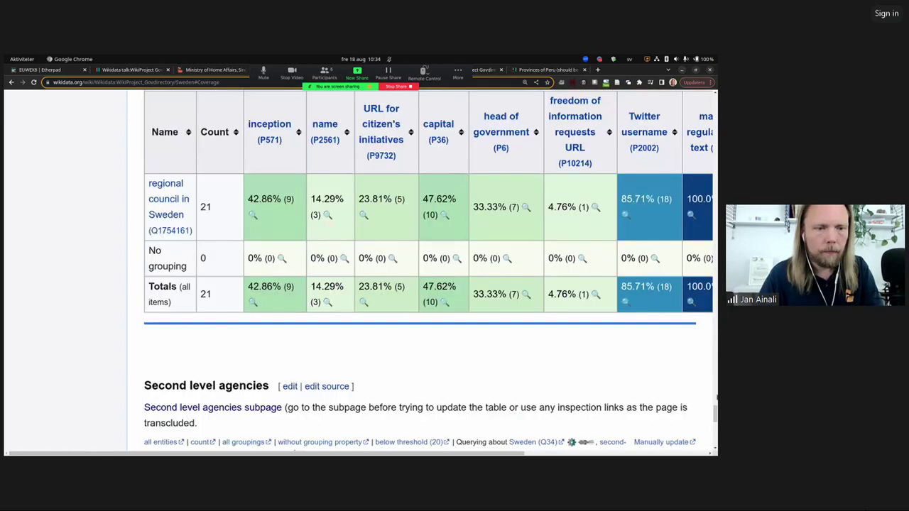
scroll(544, 301, "down", 8)
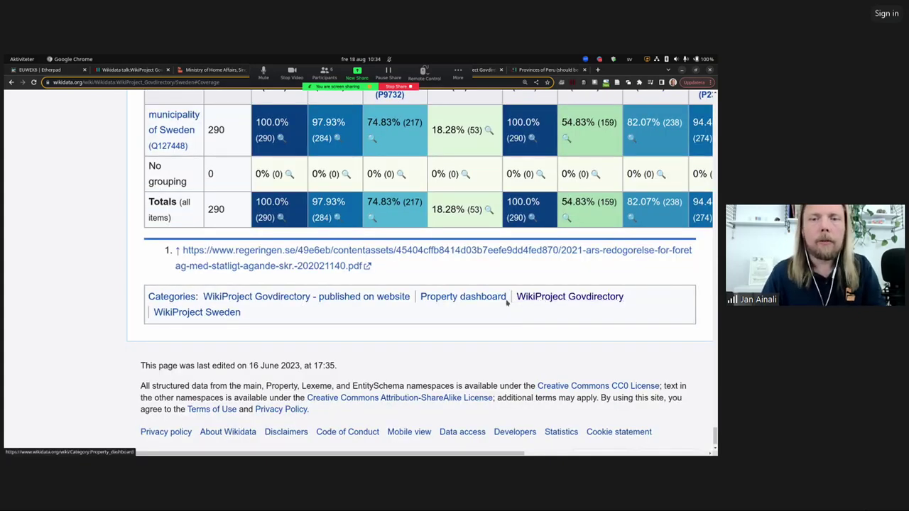
scroll(507, 302, "up", 3)
scroll(570, 302, "up", 4)
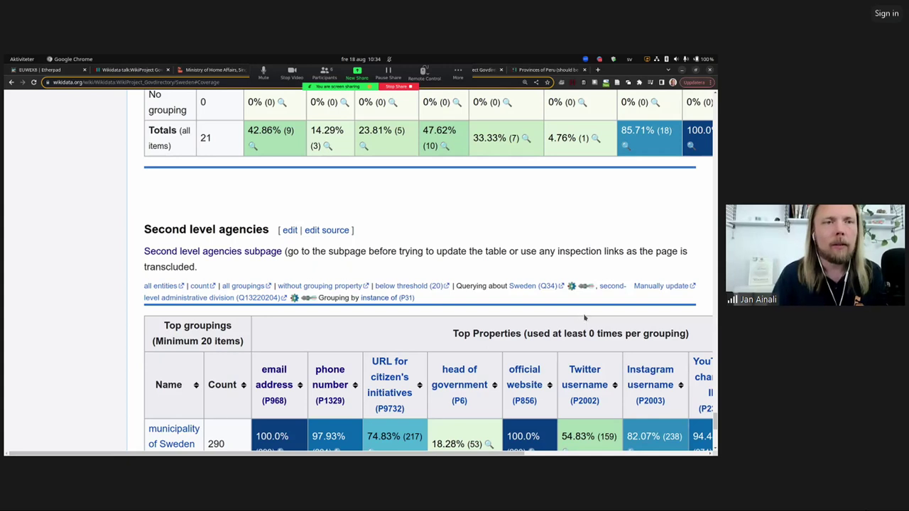
scroll(585, 318, "up", 2)
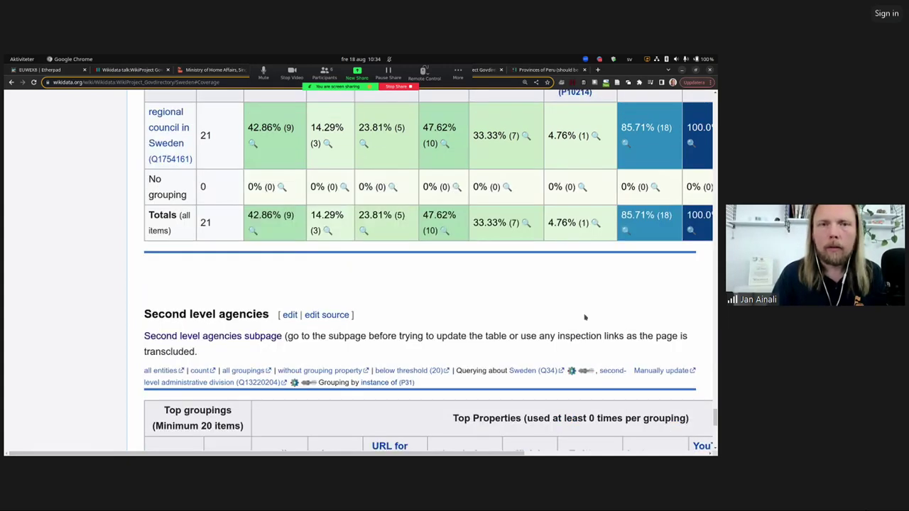
scroll(585, 317, "up", 6)
key("ctrl+r")
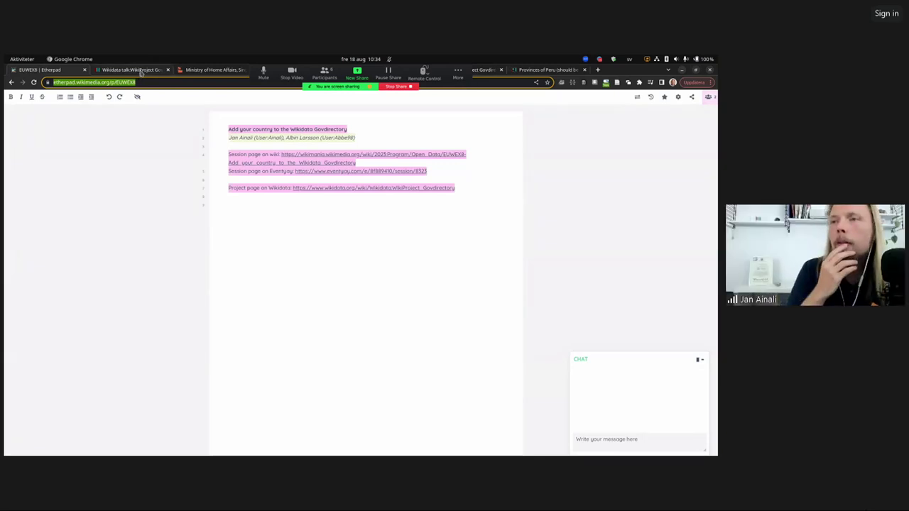
Step: Scroll the Govdirectory talk page back to the top, then show the Singapore Ministry of Home Affairs page
left_click(141, 71)
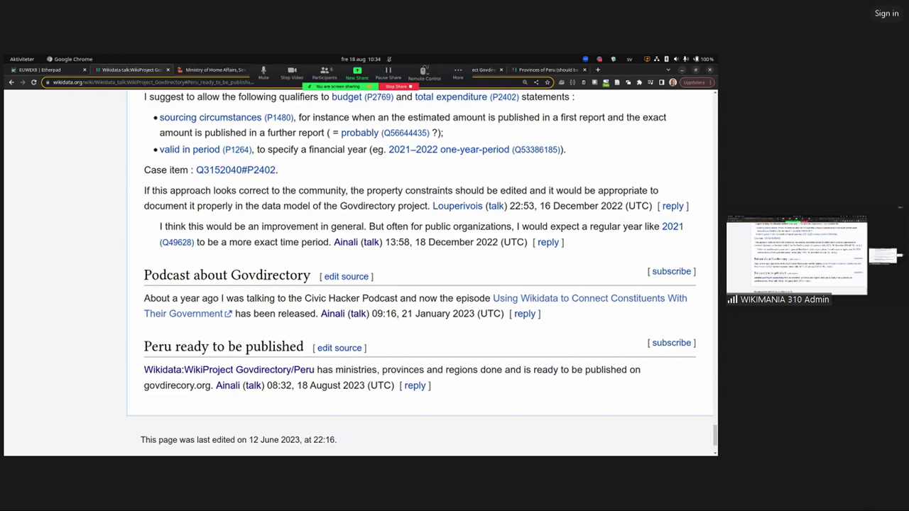
scroll(419, 270, "up", 2)
scroll(419, 270, "up", 3)
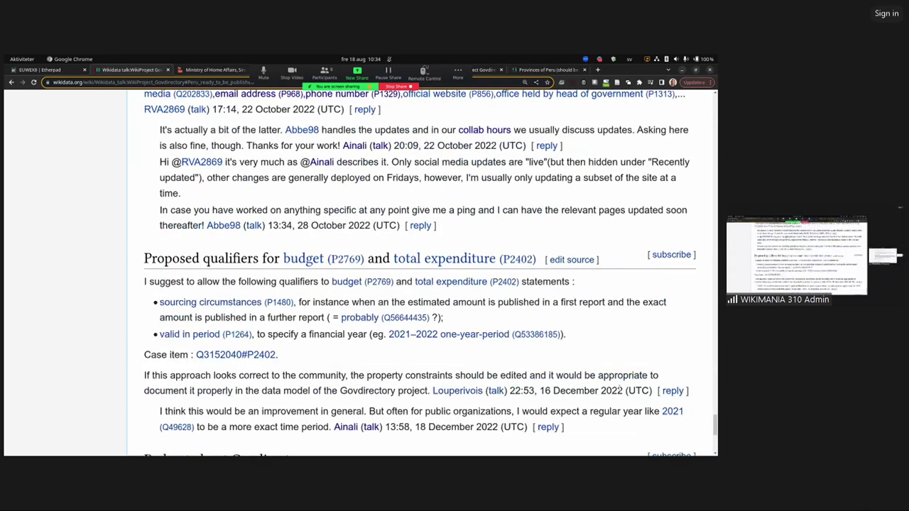
left_click_drag(712, 420, 713, 96)
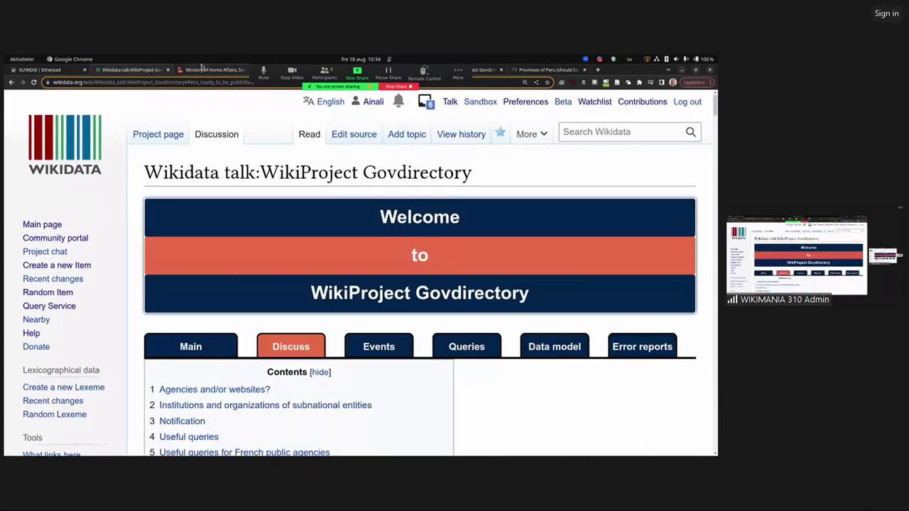
left_click(202, 69)
Step: Select the 'Data last updated 2023-08-17.' line, then return to the Govdirectory talk page
scroll(277, 284, "up", 3)
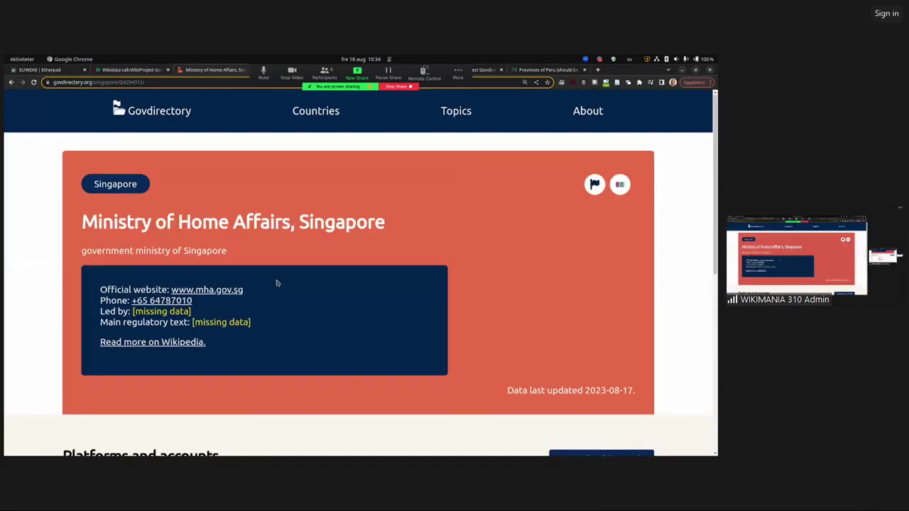
scroll(445, 340, "down", 1)
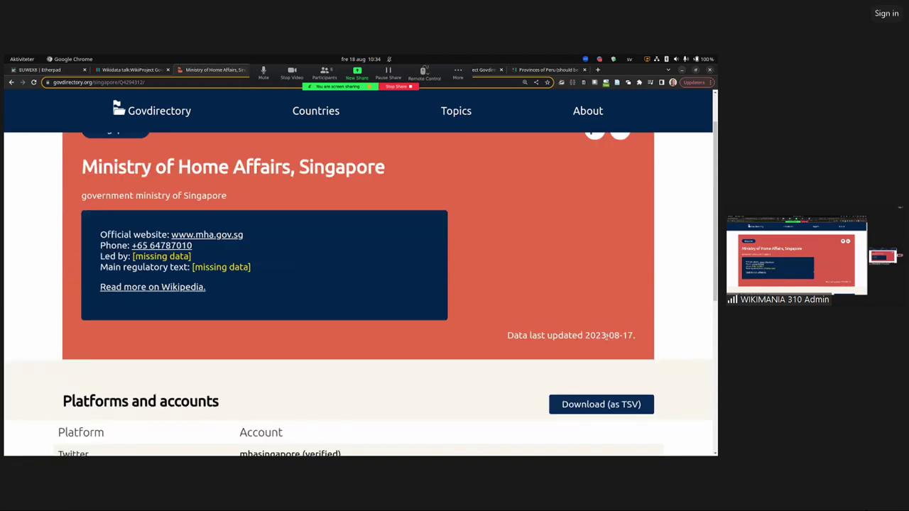
triple_click(611, 351)
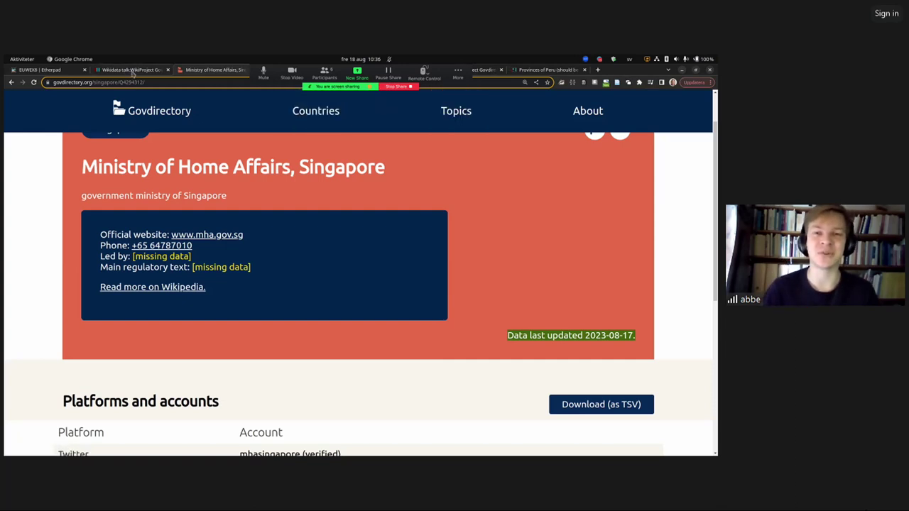
left_click(132, 74)
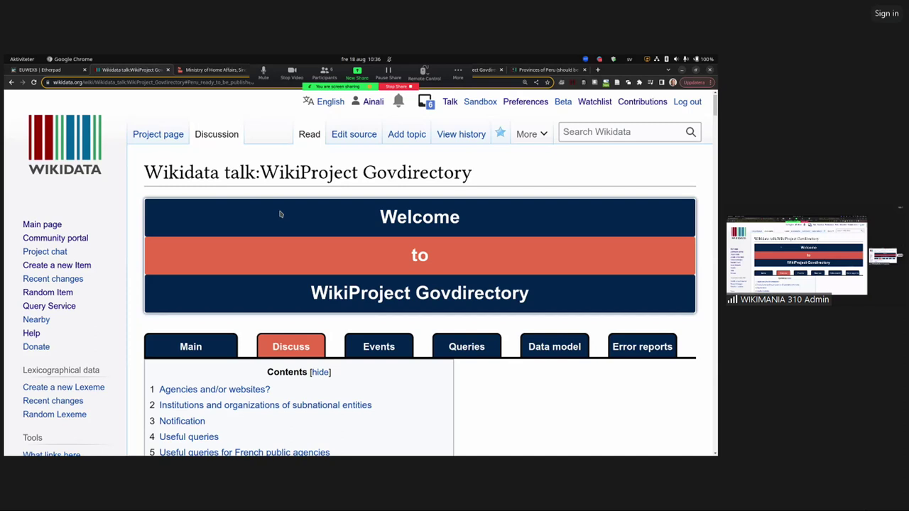
left_click(211, 70)
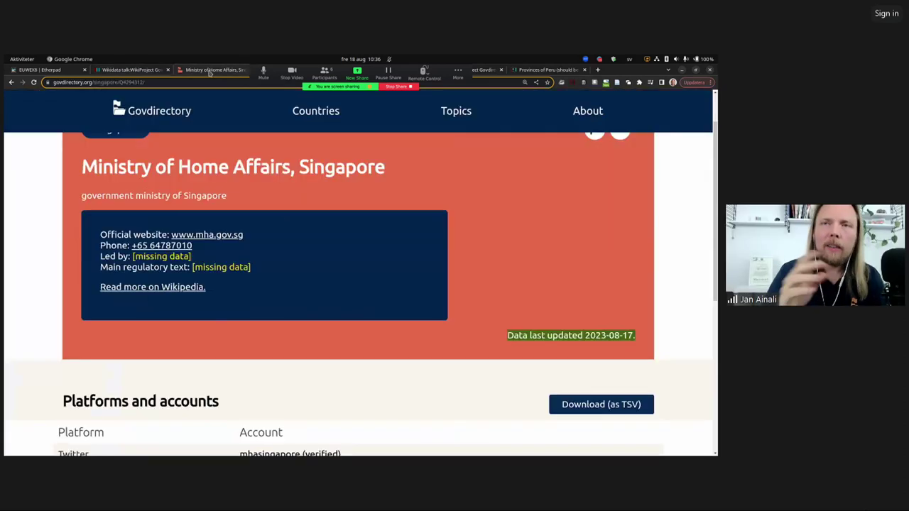